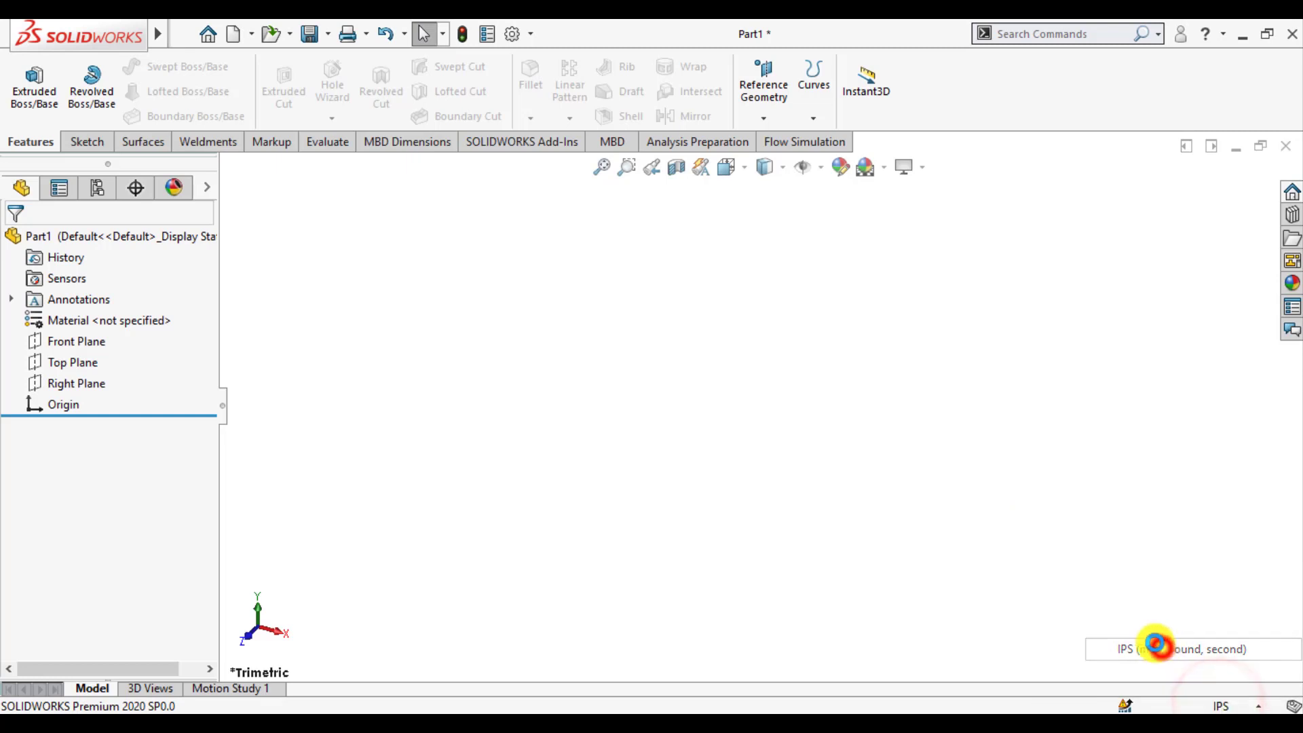
# Step: Sketch a circle about 2.39 in in diameter on the Right Plane, centred on the origin
pyautogui.click(56, 388)
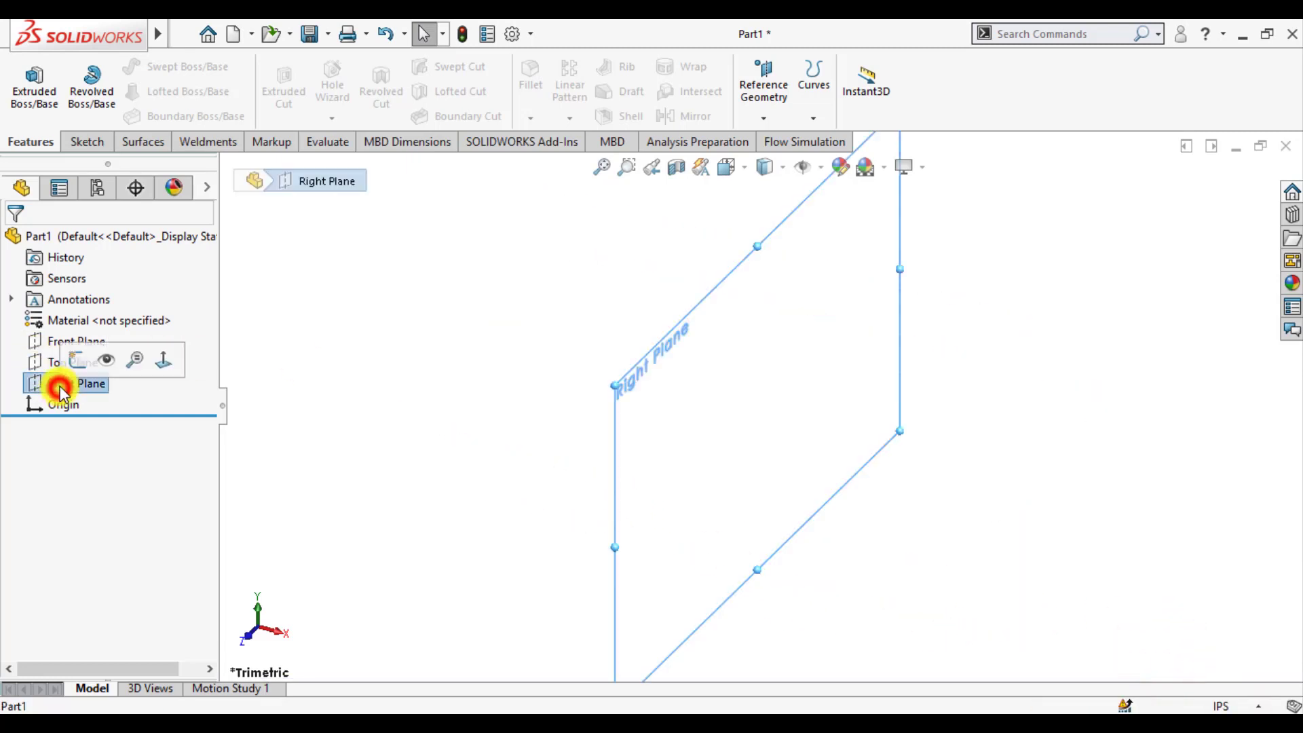
pyautogui.click(74, 355)
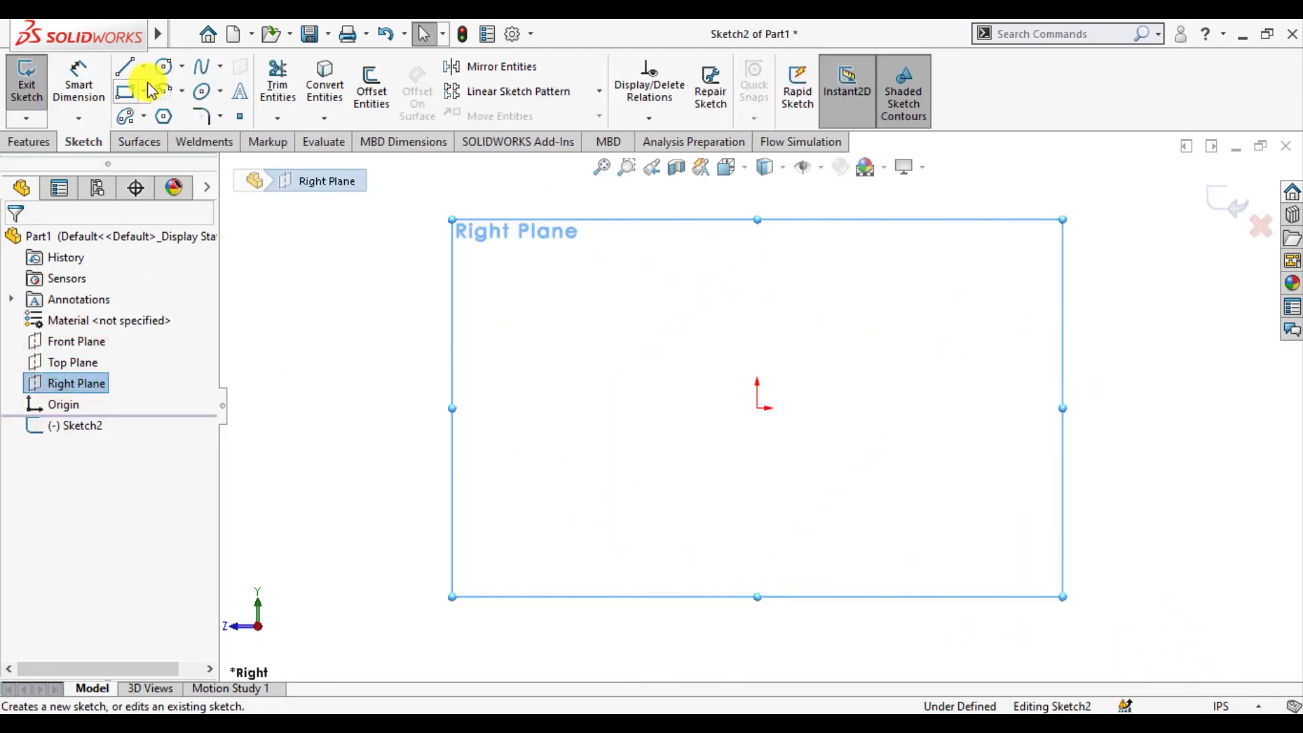
pyautogui.click(163, 67)
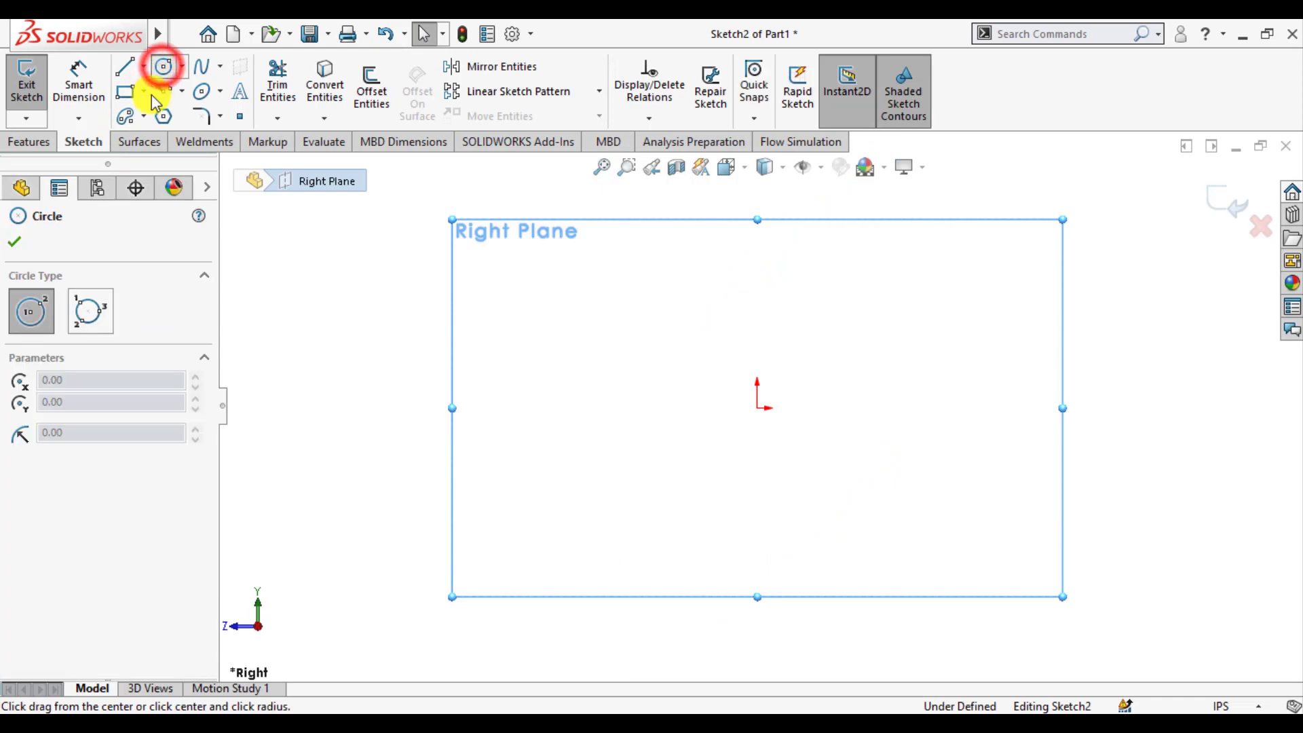
pyautogui.click(758, 407)
pyautogui.click(687, 481)
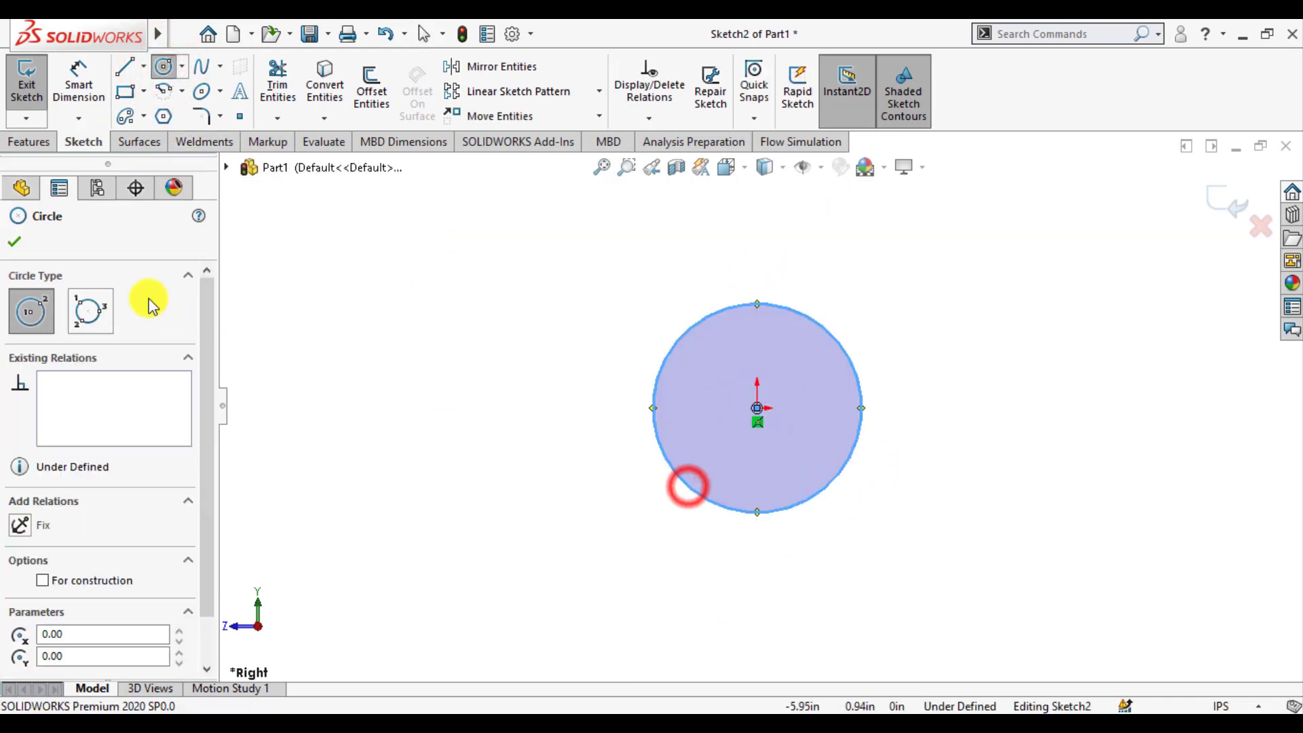
pyautogui.click(14, 242)
# Step: Dimension the circle's diameter as 10 in and exit the sketch
pyautogui.click(78, 74)
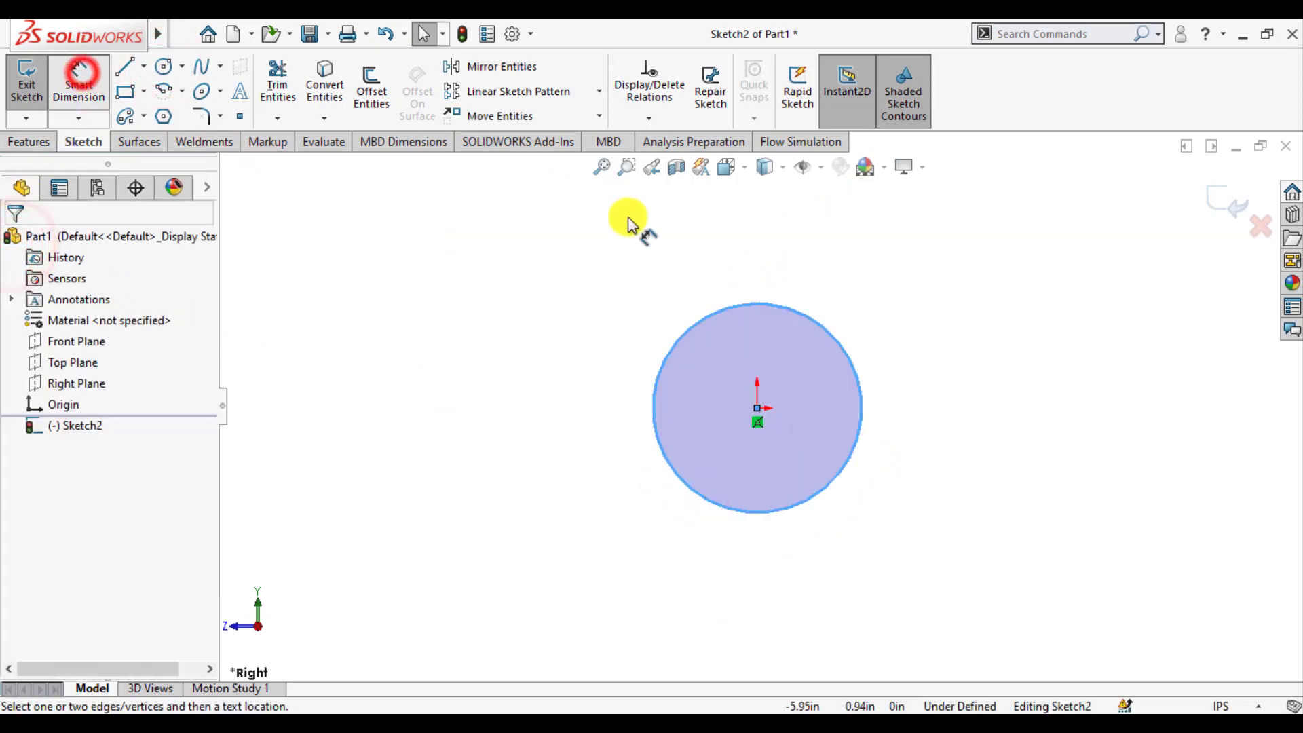
pyautogui.click(807, 316)
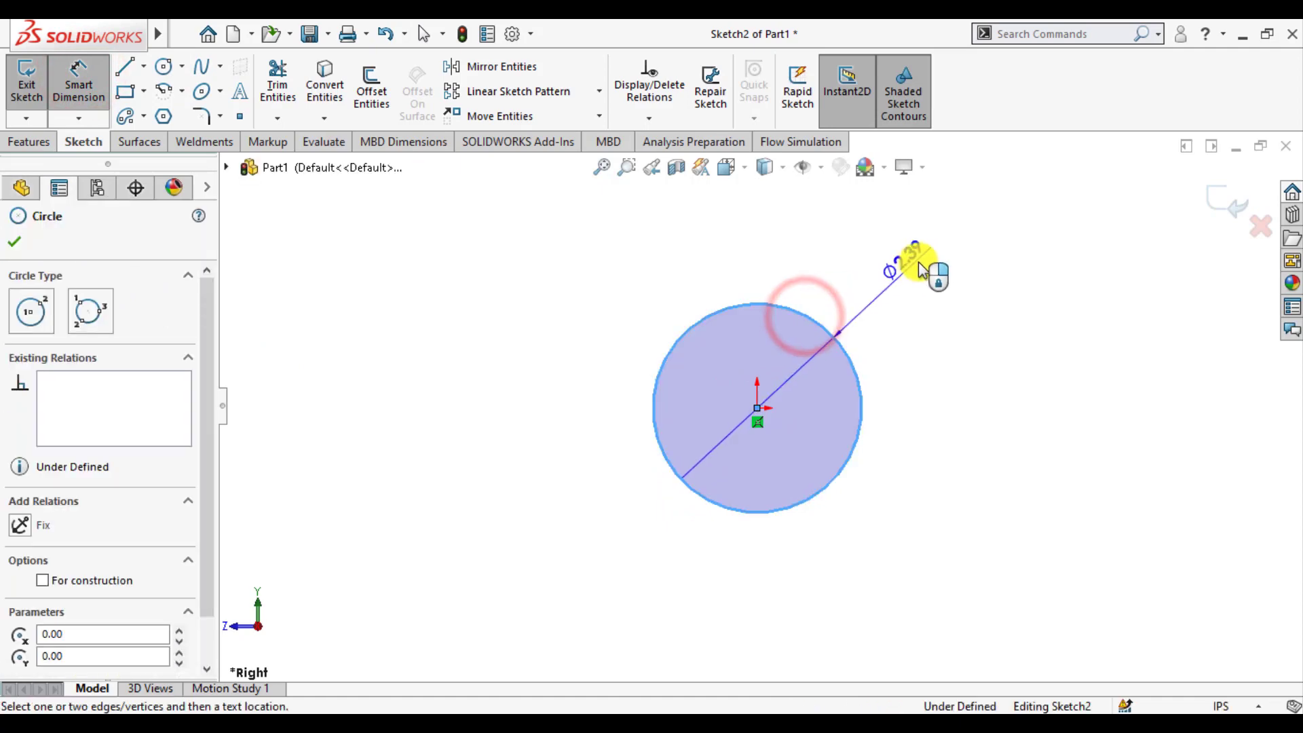
pyautogui.click(928, 263)
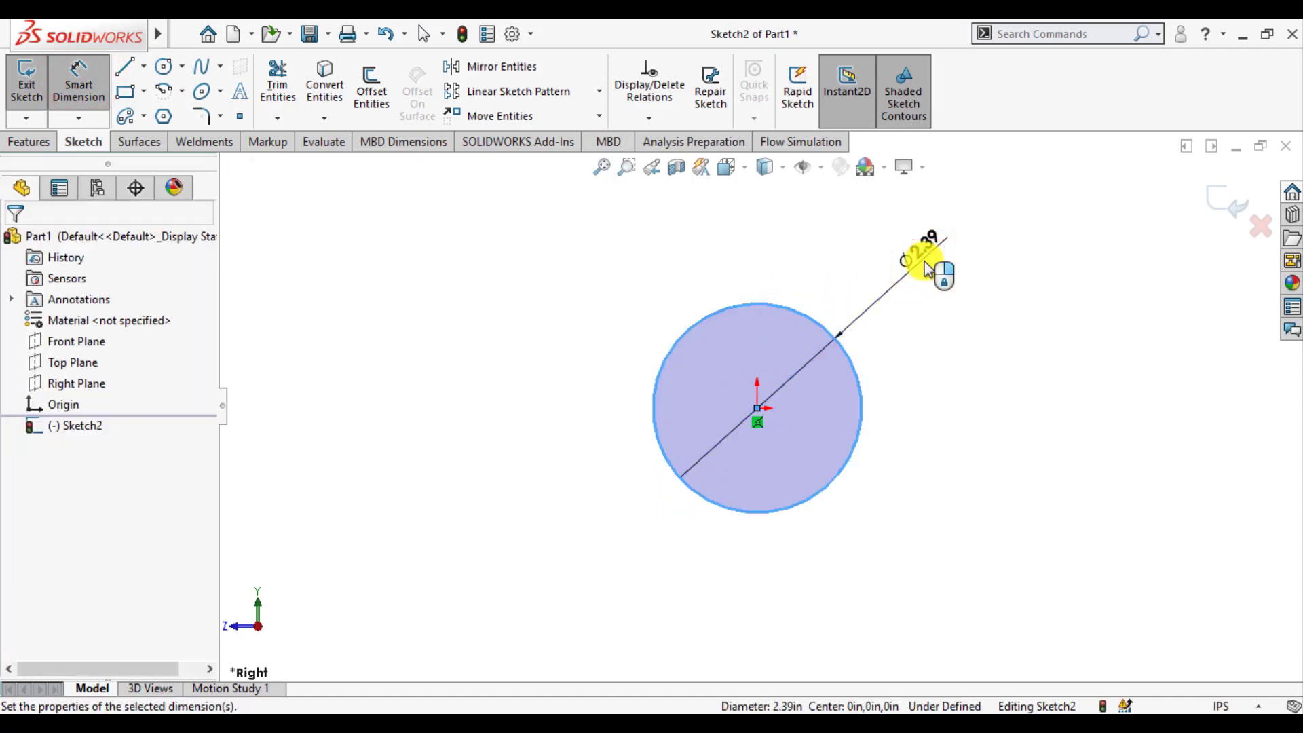
pyautogui.write('1')
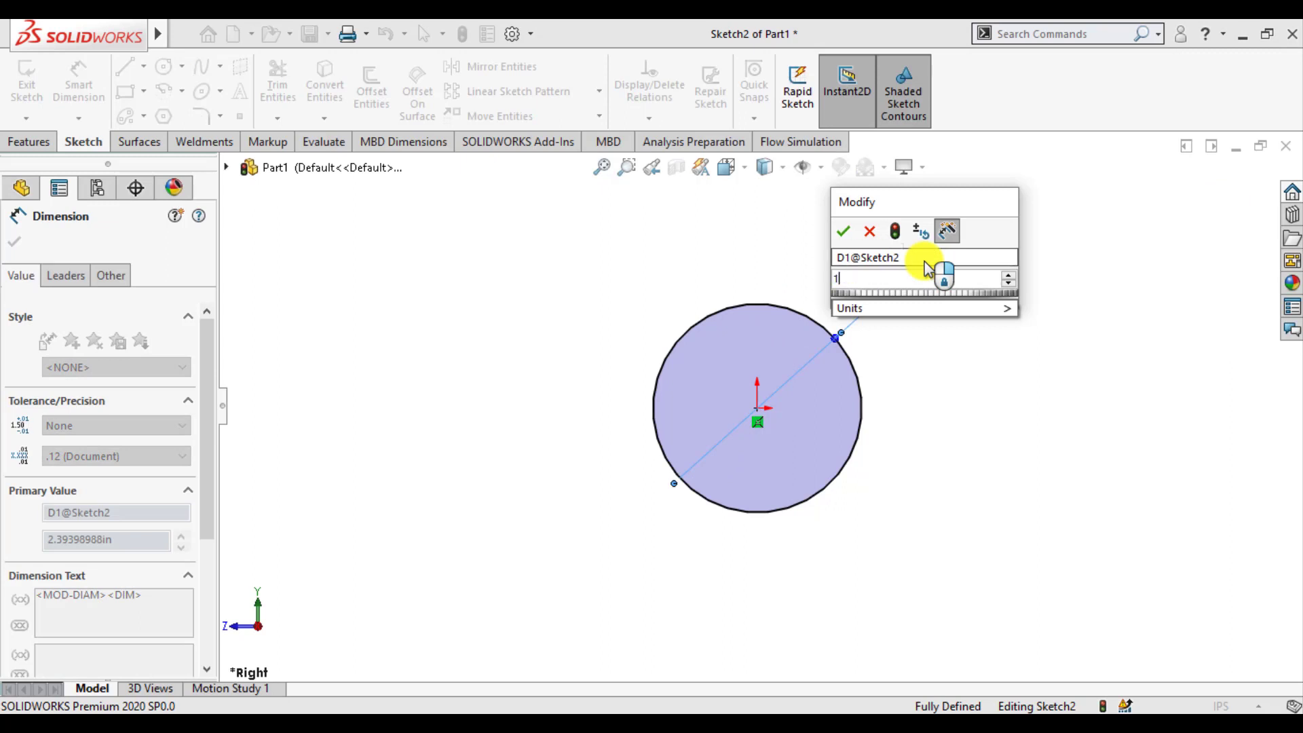
pyautogui.write('0')
pyautogui.press('Return')
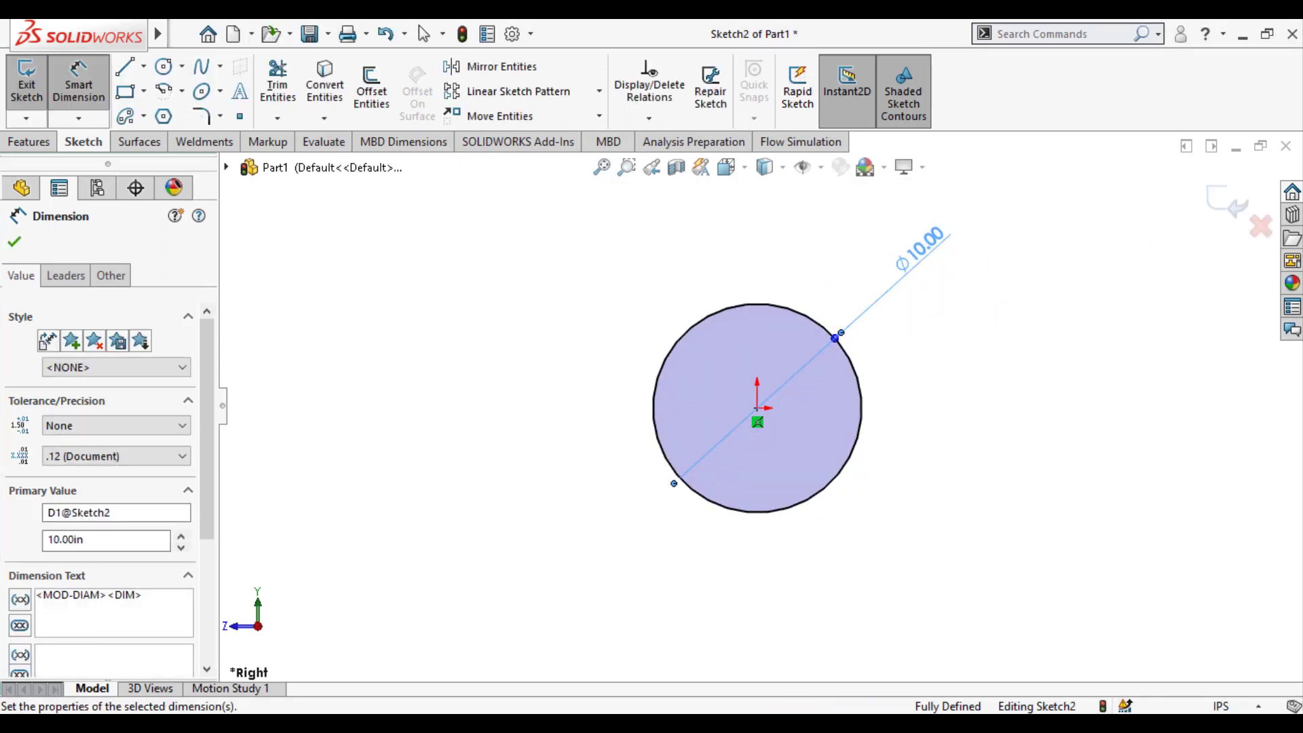
pyautogui.click(15, 243)
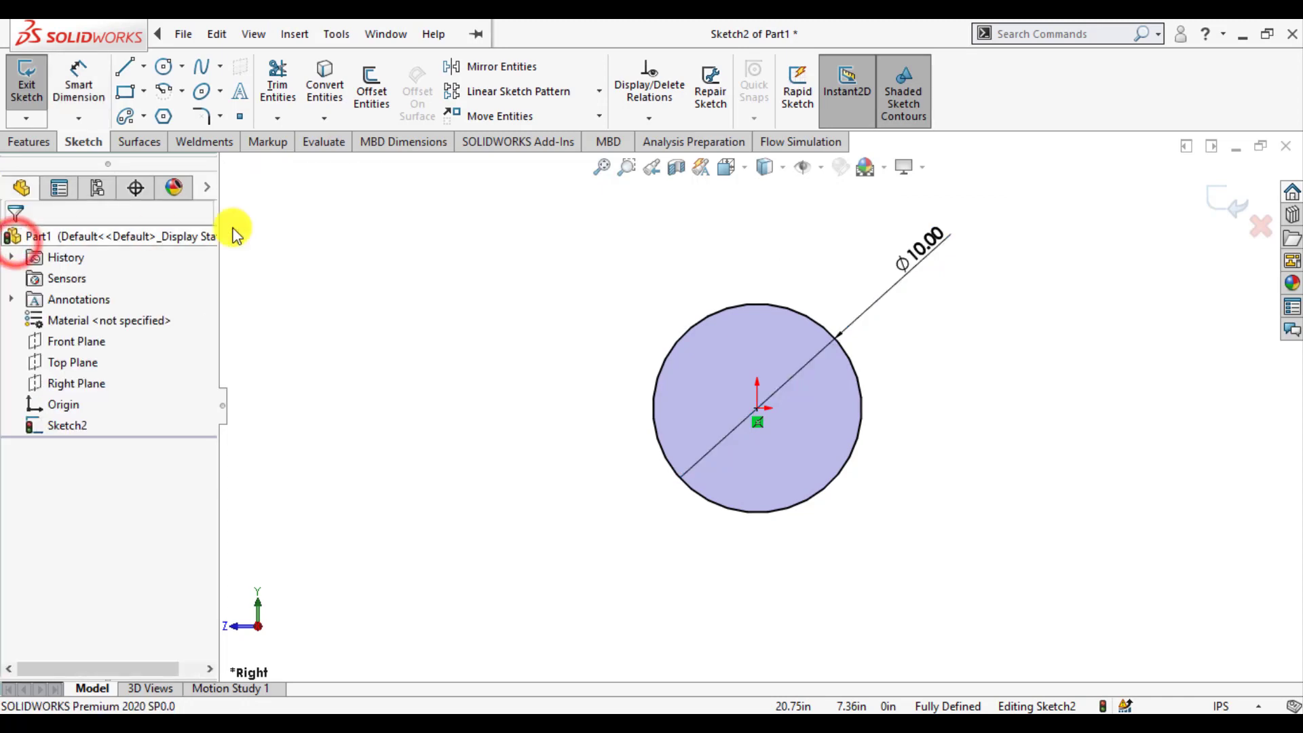
pyautogui.click(1224, 205)
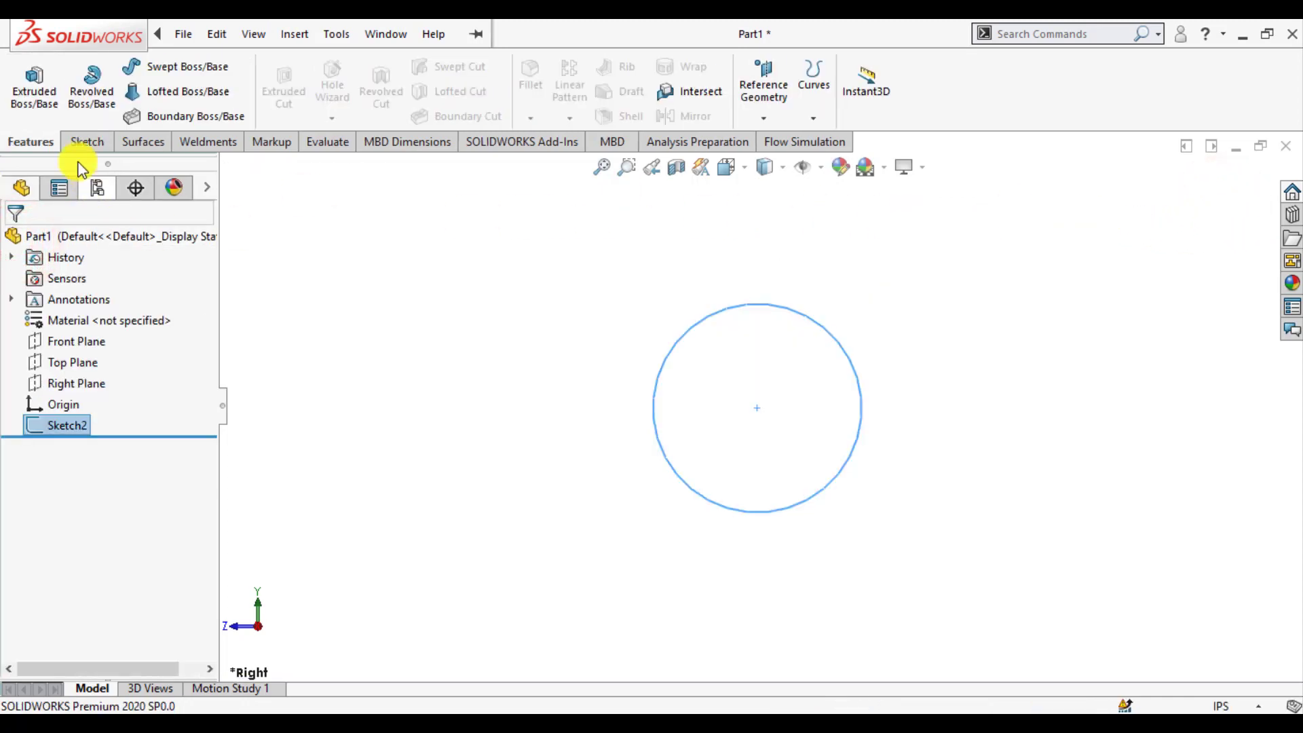
# Step: Start an Extruded Boss/Base from the circle sketch with a Mid Plane depth of 50 in
pyautogui.click(34, 85)
pyautogui.write('50')
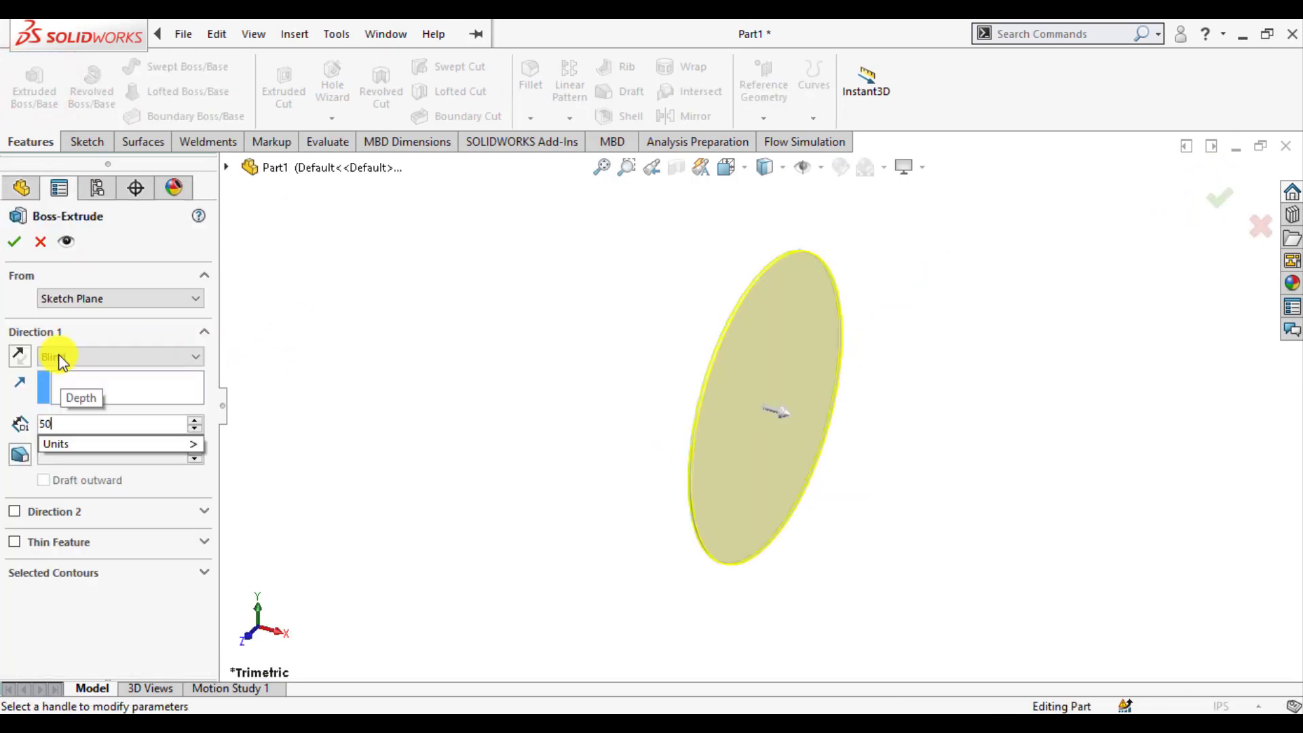
pyautogui.click(58, 354)
pyautogui.click(67, 437)
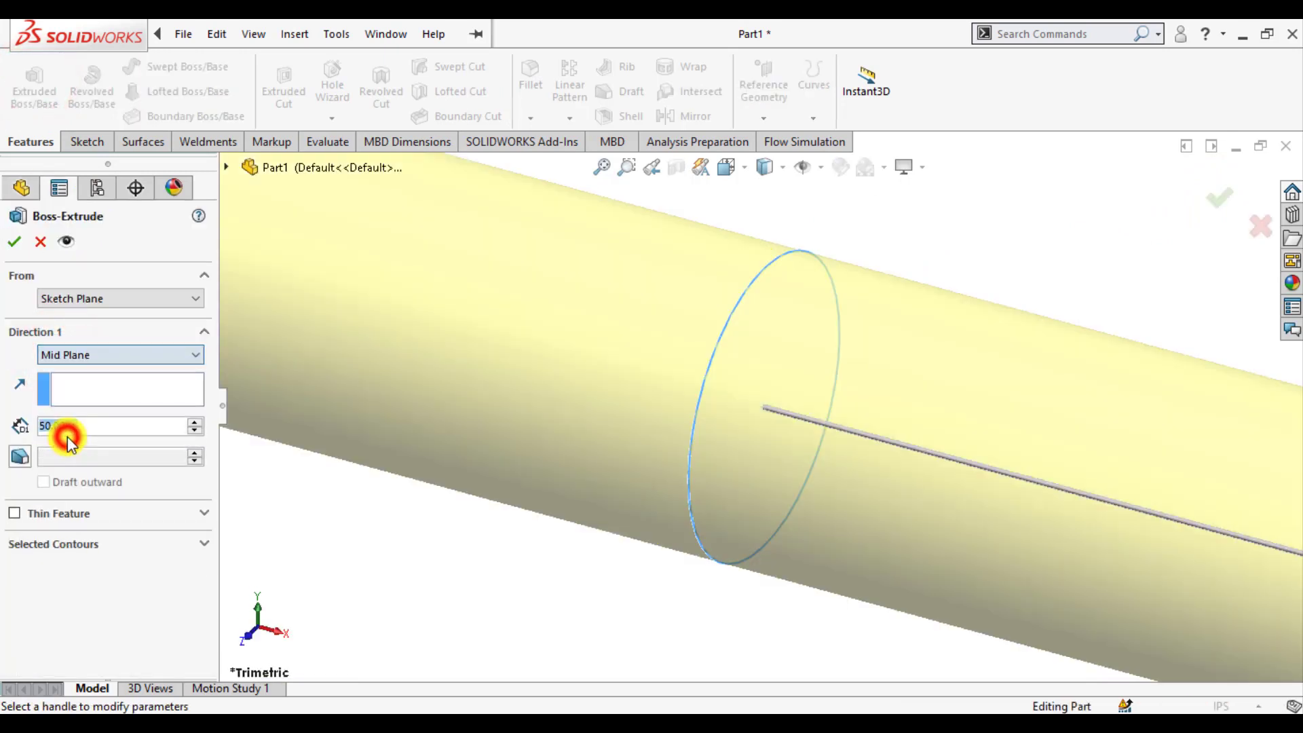
# Step: Make the extrusion a one-direction thin feature 0.10 in thick with the wall outside the circle, and check the tube's inner face
pyautogui.click(16, 512)
pyautogui.scroll(5, 423, 557)
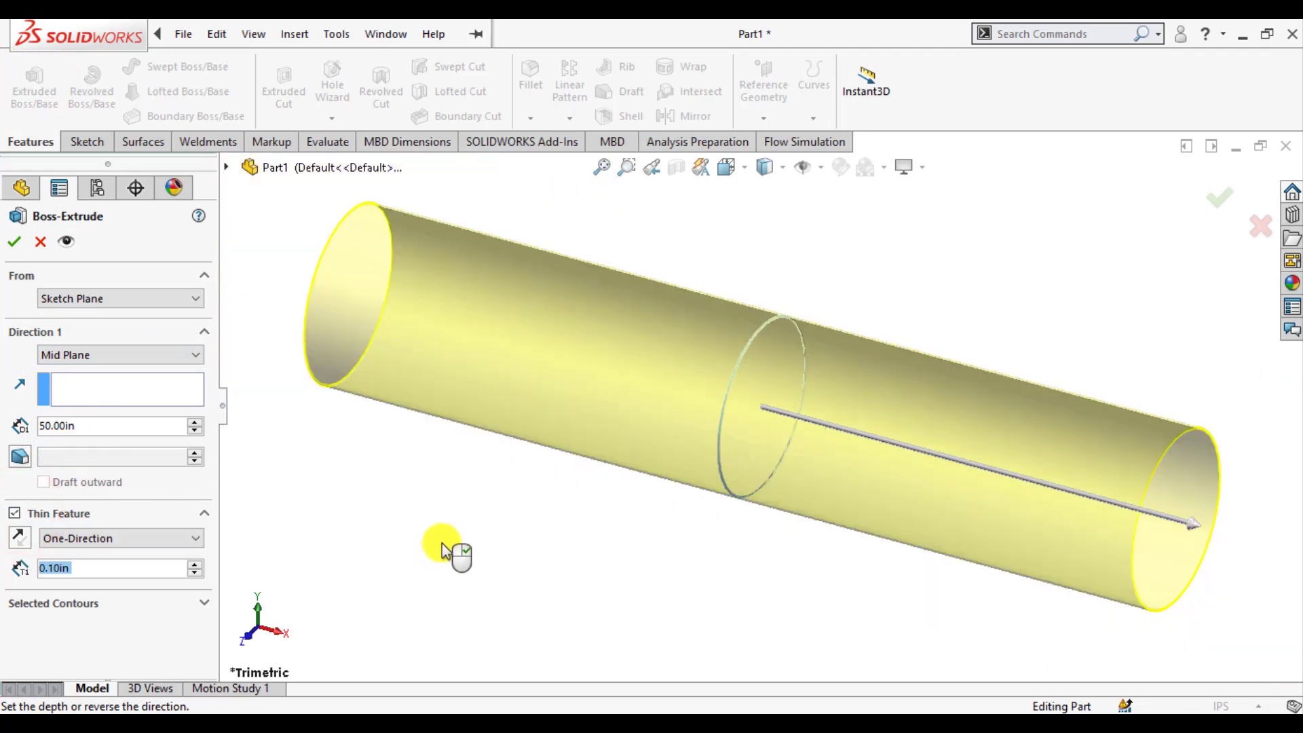
pyautogui.click(91, 429)
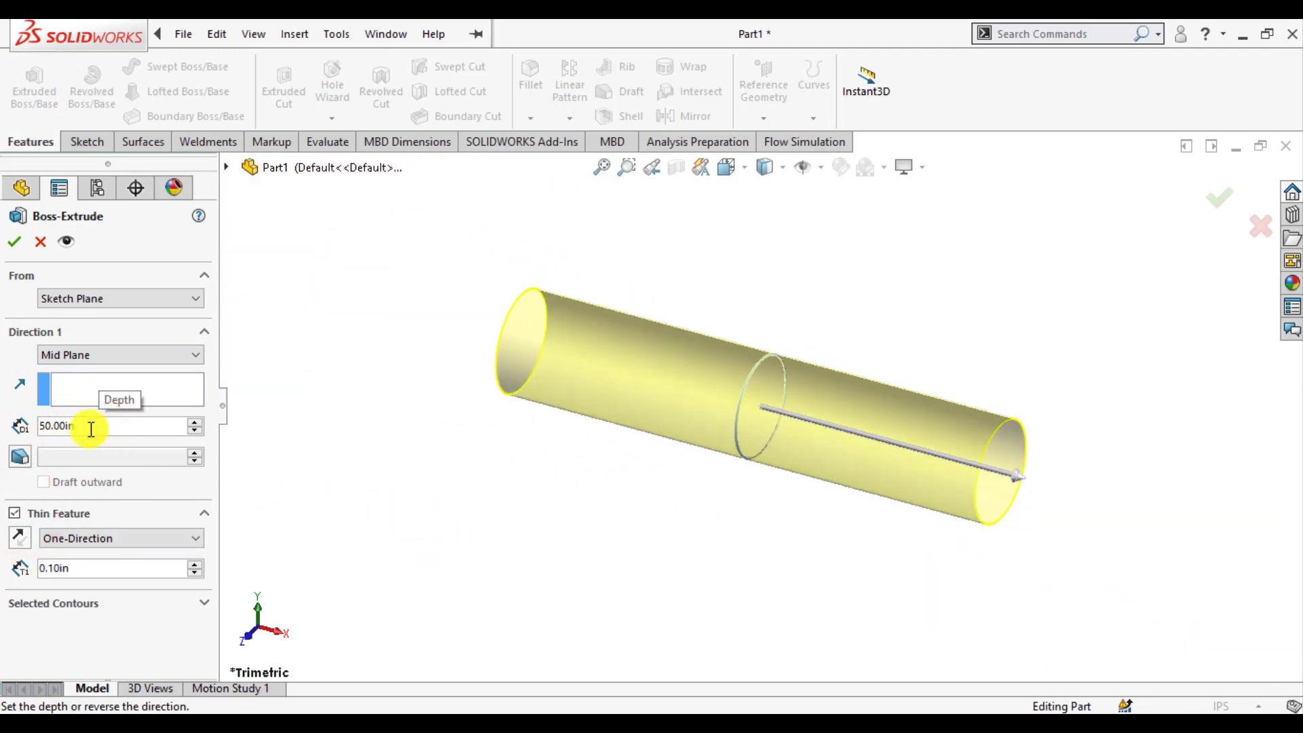
pyautogui.click(88, 572)
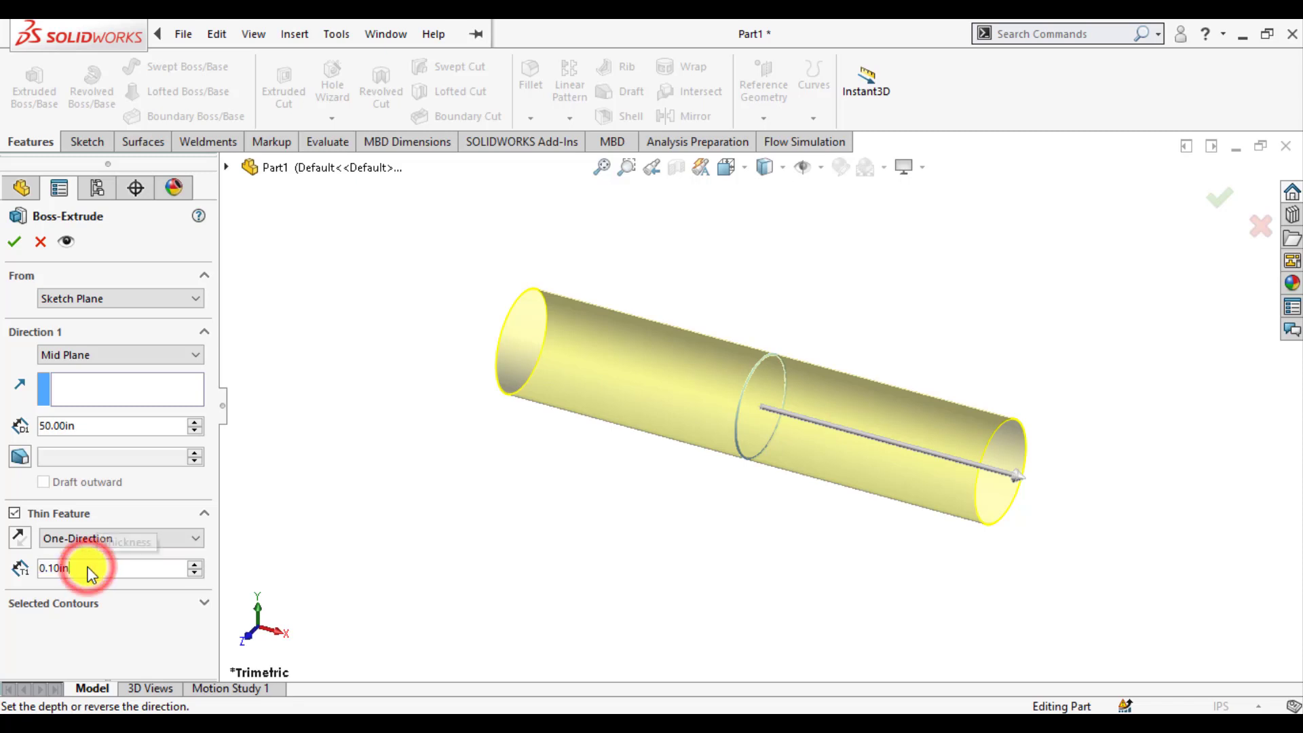
pyautogui.click(21, 536)
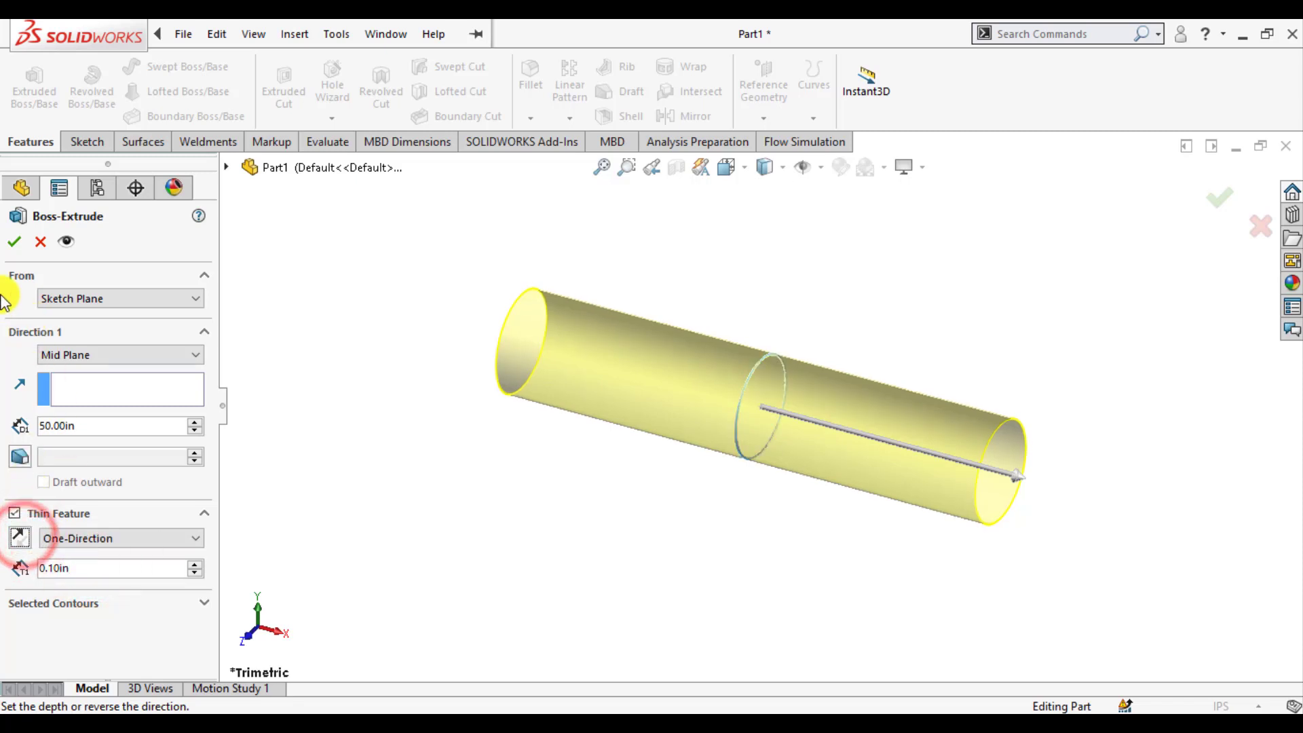
pyautogui.click(14, 241)
pyautogui.click(551, 514)
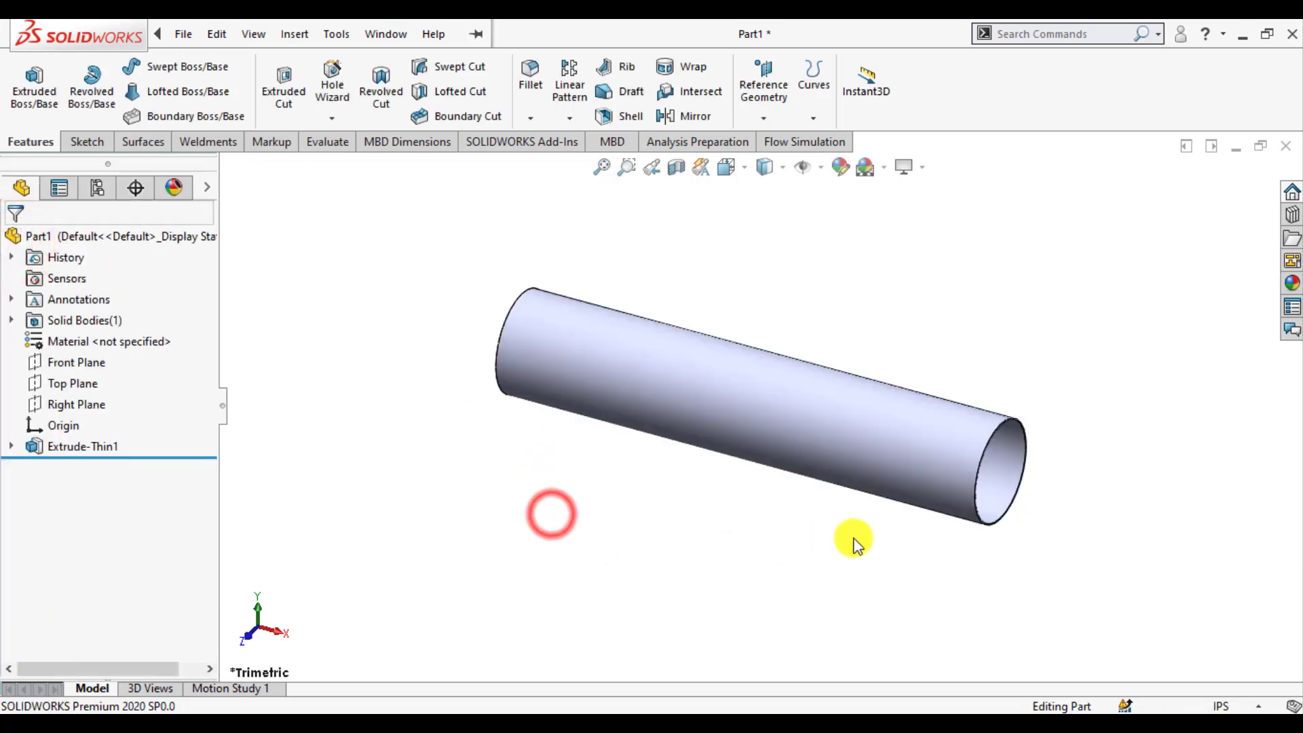
pyautogui.click(994, 479)
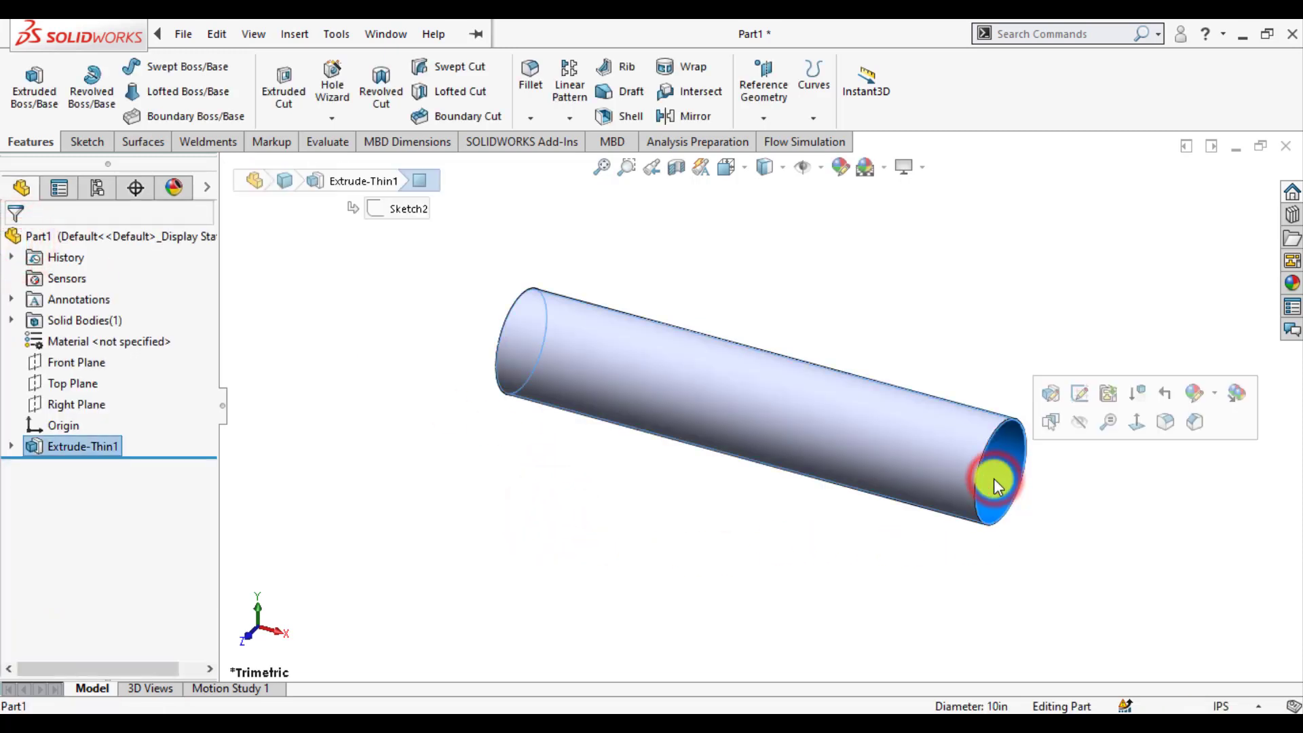
pyautogui.click(724, 606)
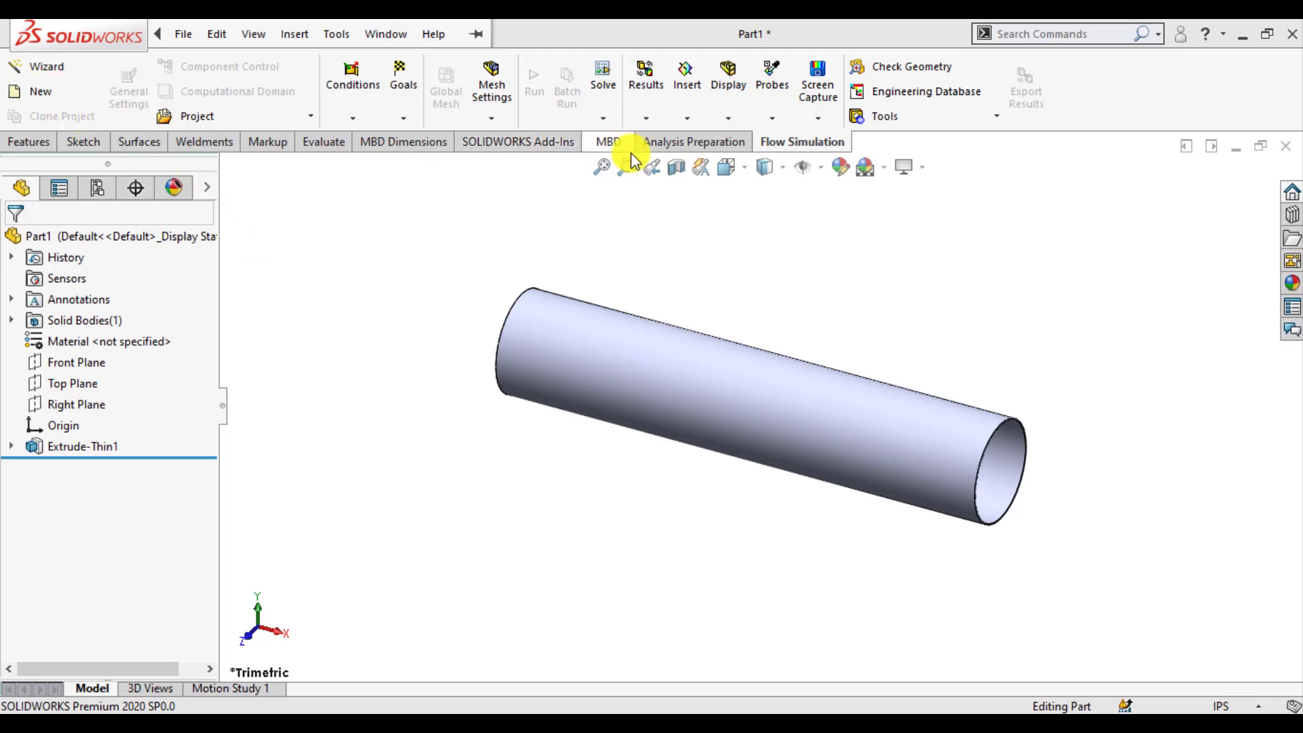
# Step: Create a Flow Simulation project with the Wizard, name it Heat Gain, and continue to the unit system
pyautogui.click(41, 71)
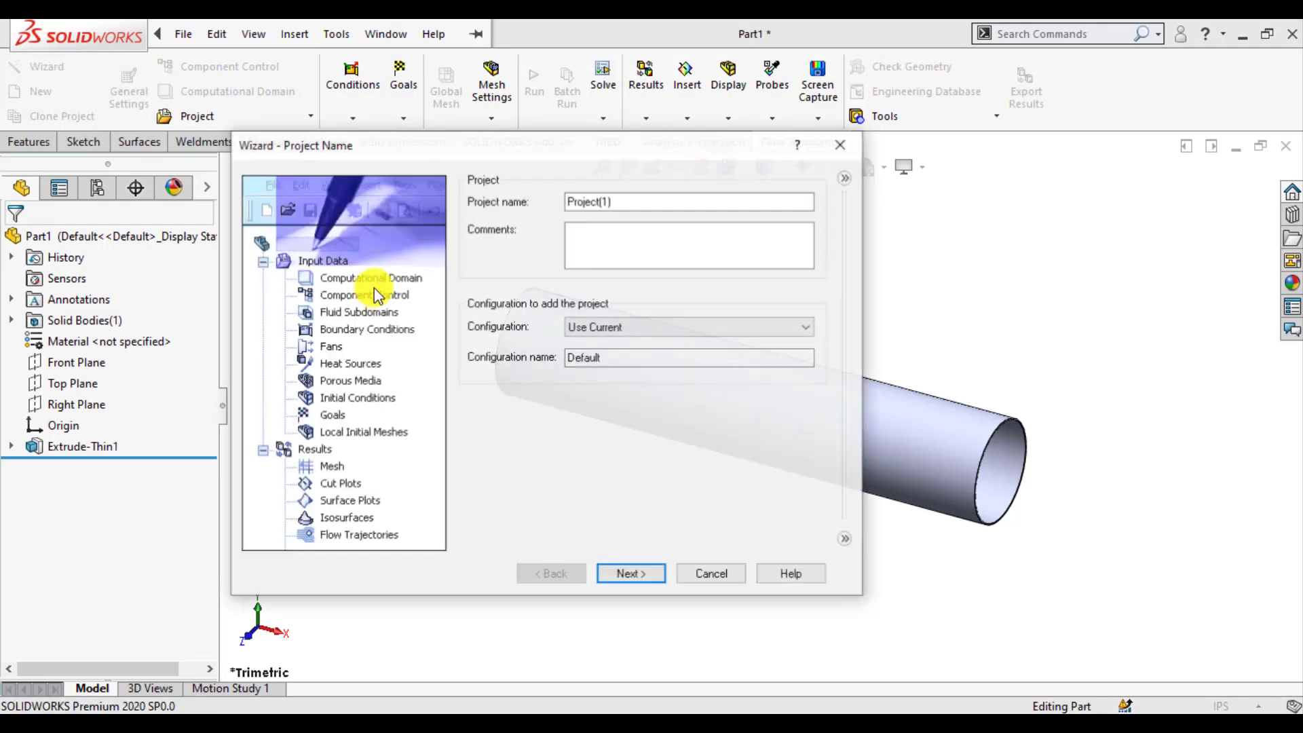
pyautogui.moveTo(634, 200); pyautogui.dragTo(216, 193)
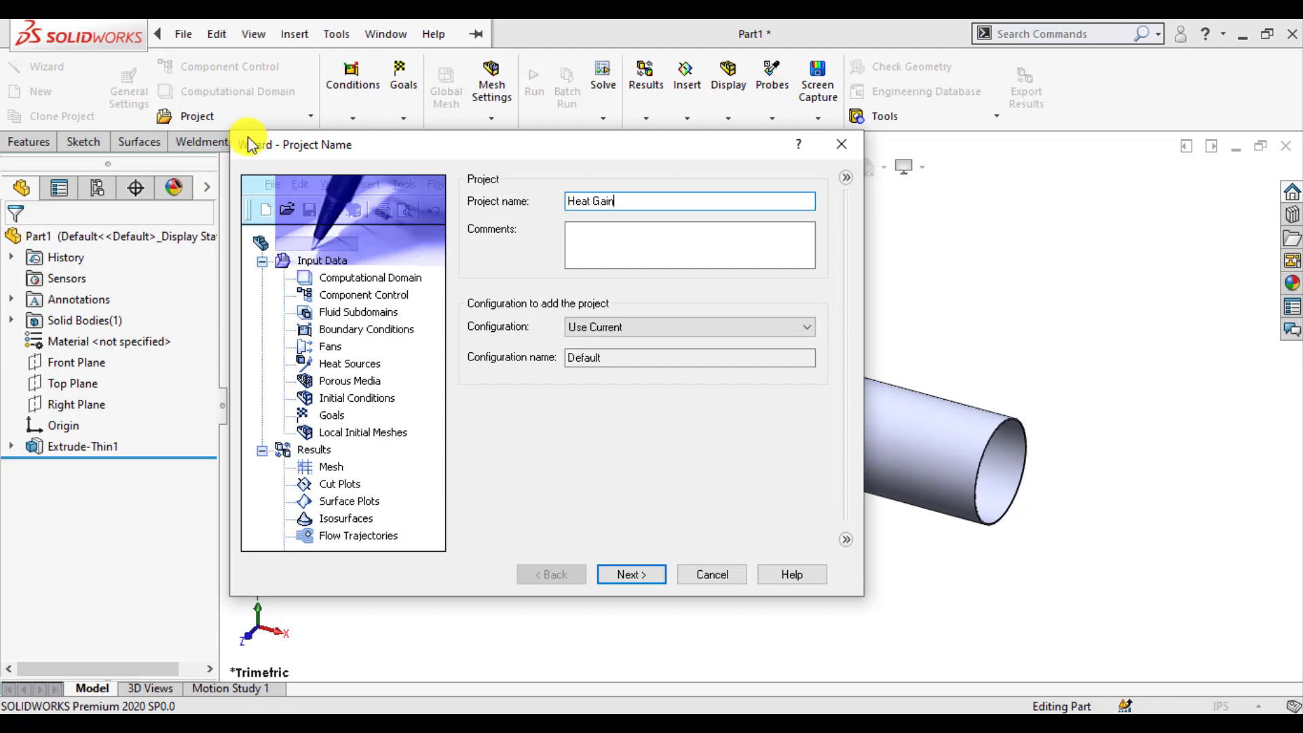
pyautogui.click(640, 577)
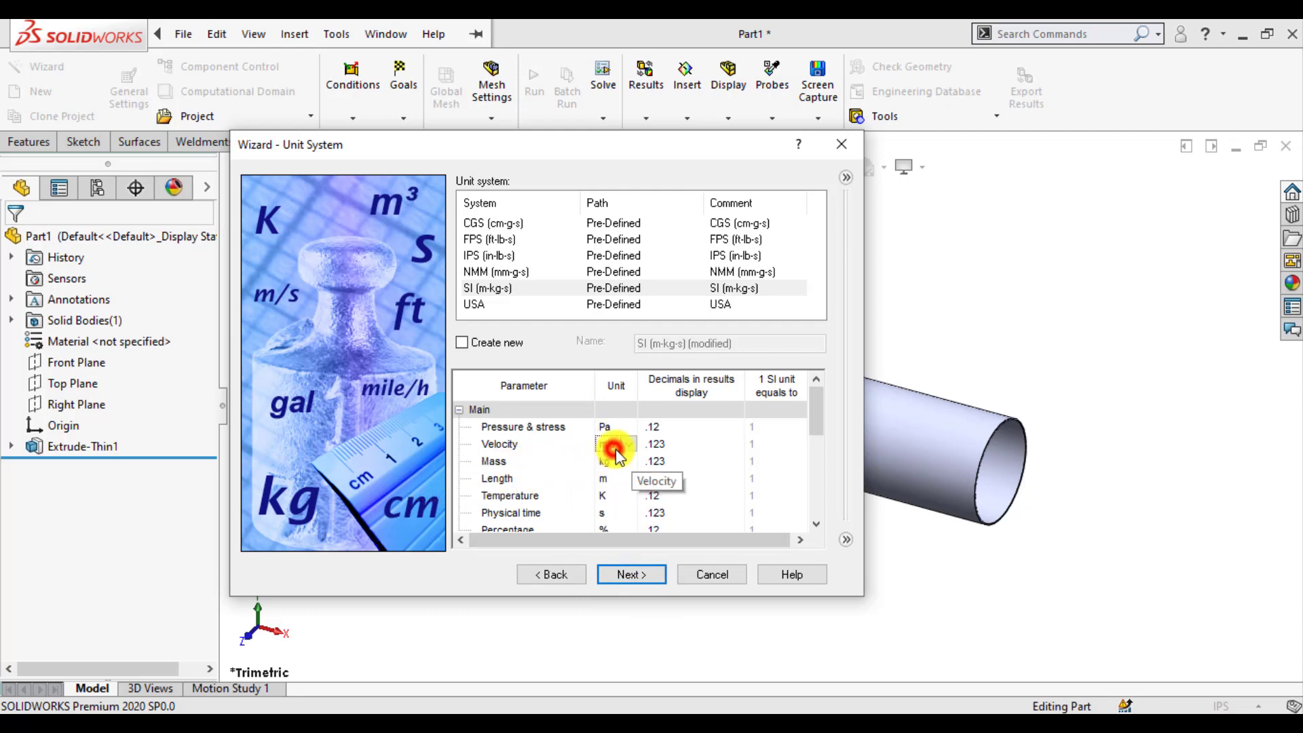
# Step: In the SI unit system, set velocity to ft/min, length to inches and temperature to °F
pyautogui.click(629, 444)
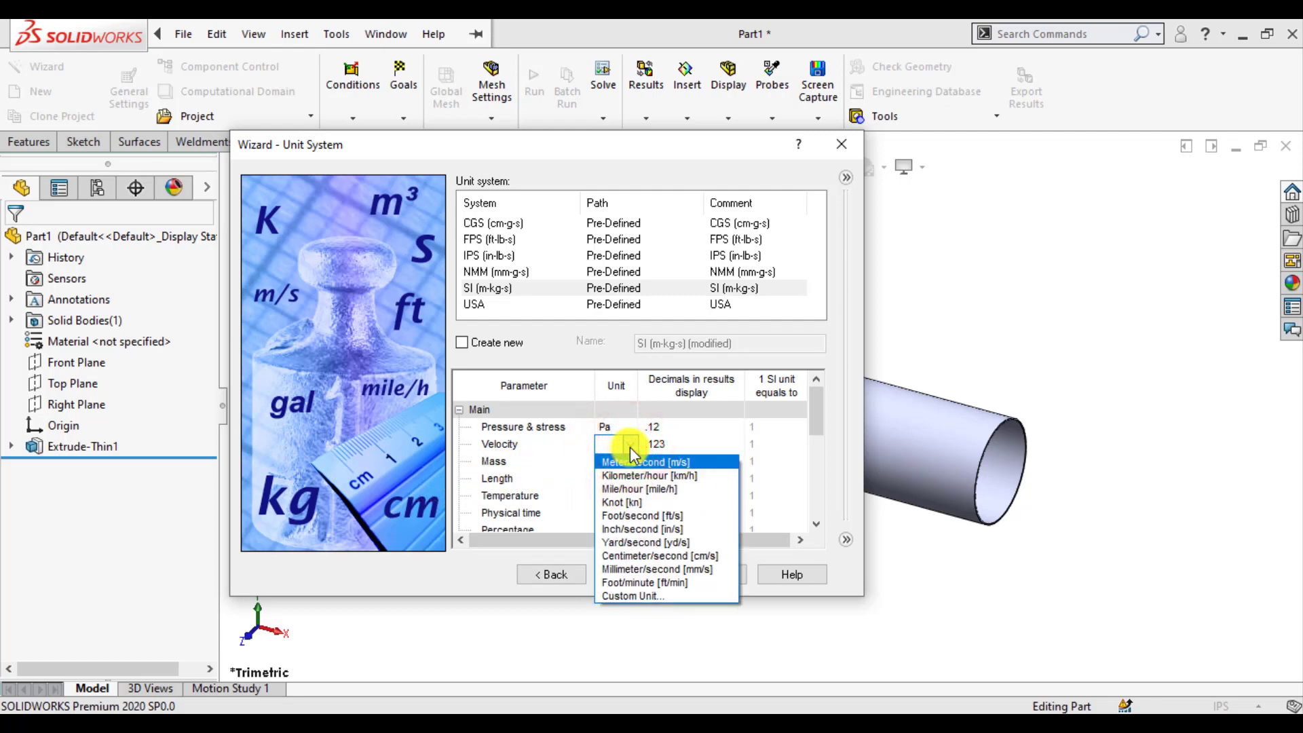
pyautogui.click(645, 582)
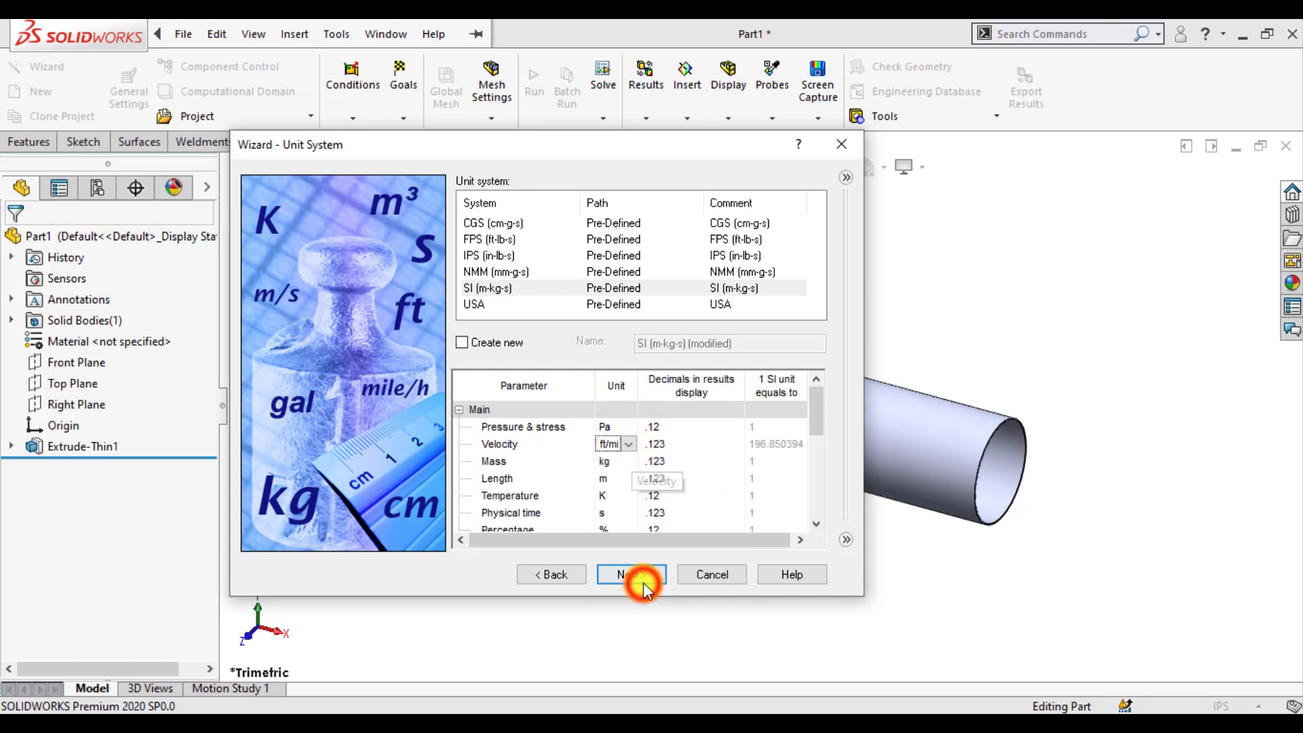
pyautogui.click(619, 484)
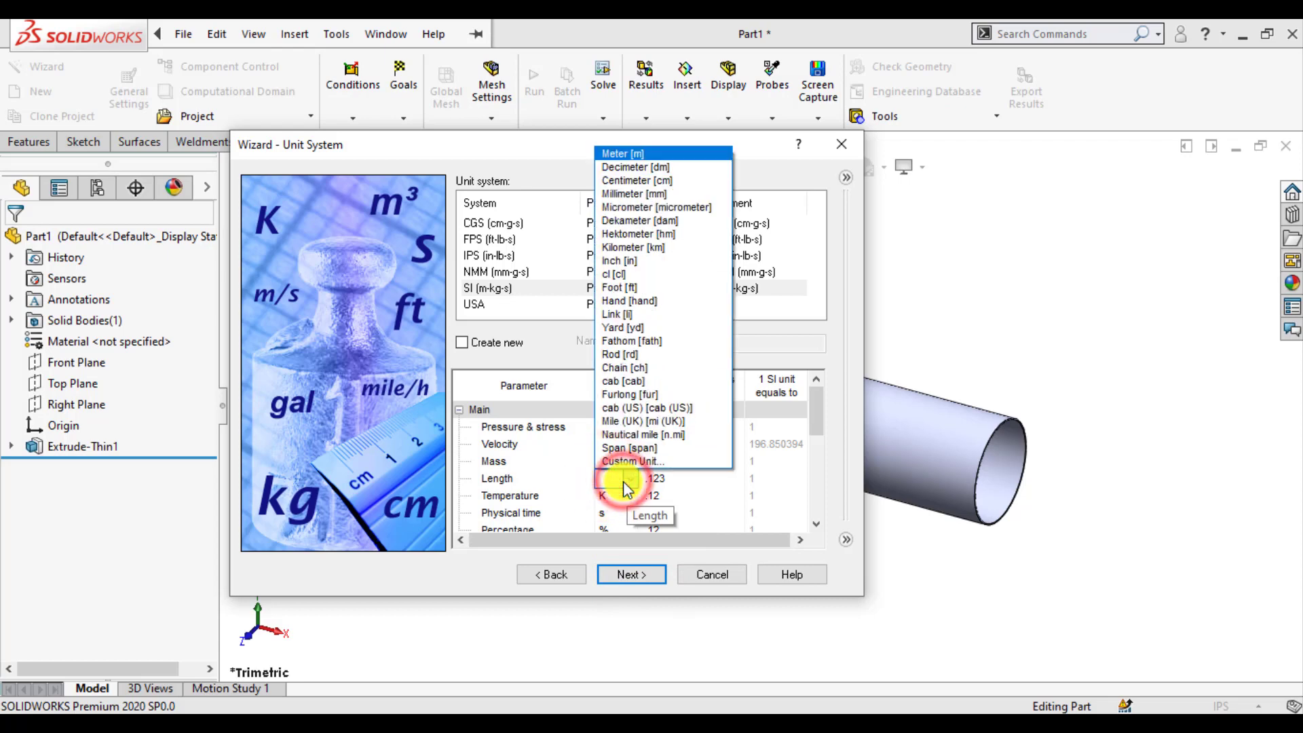
pyautogui.click(650, 261)
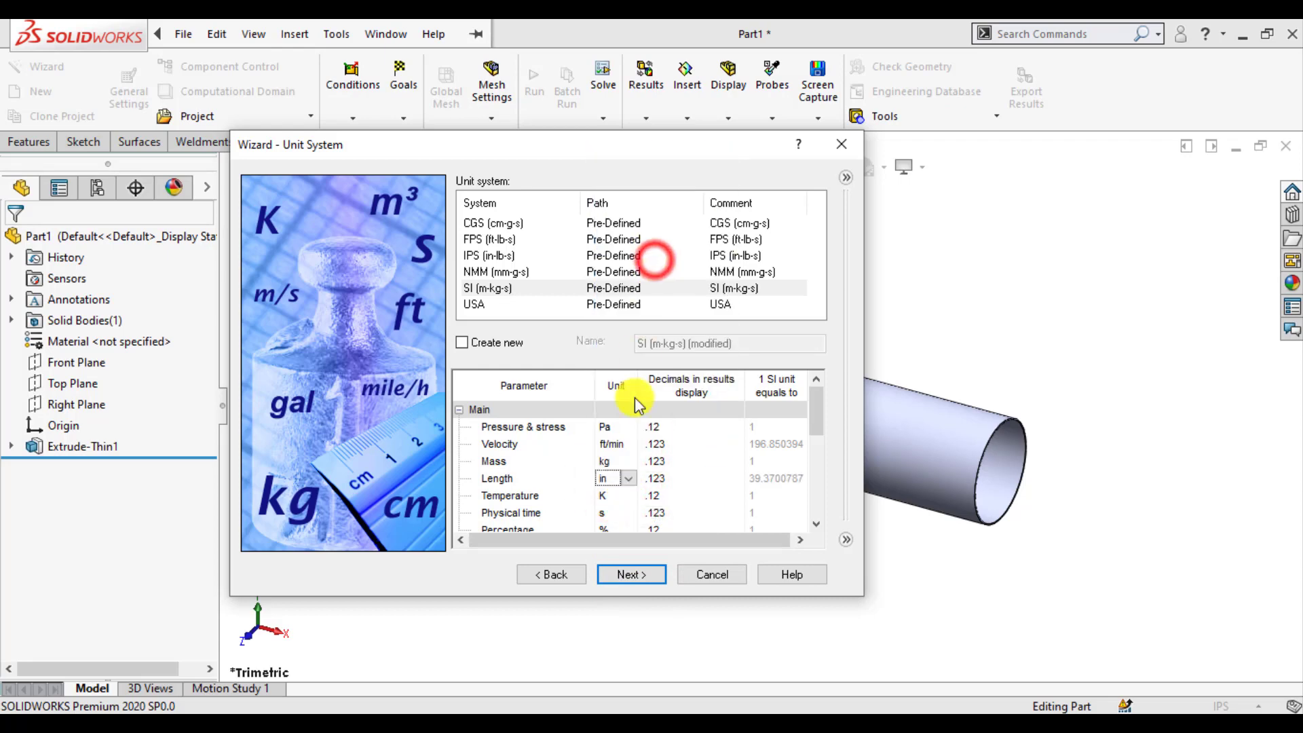
pyautogui.click(608, 497)
pyautogui.click(637, 555)
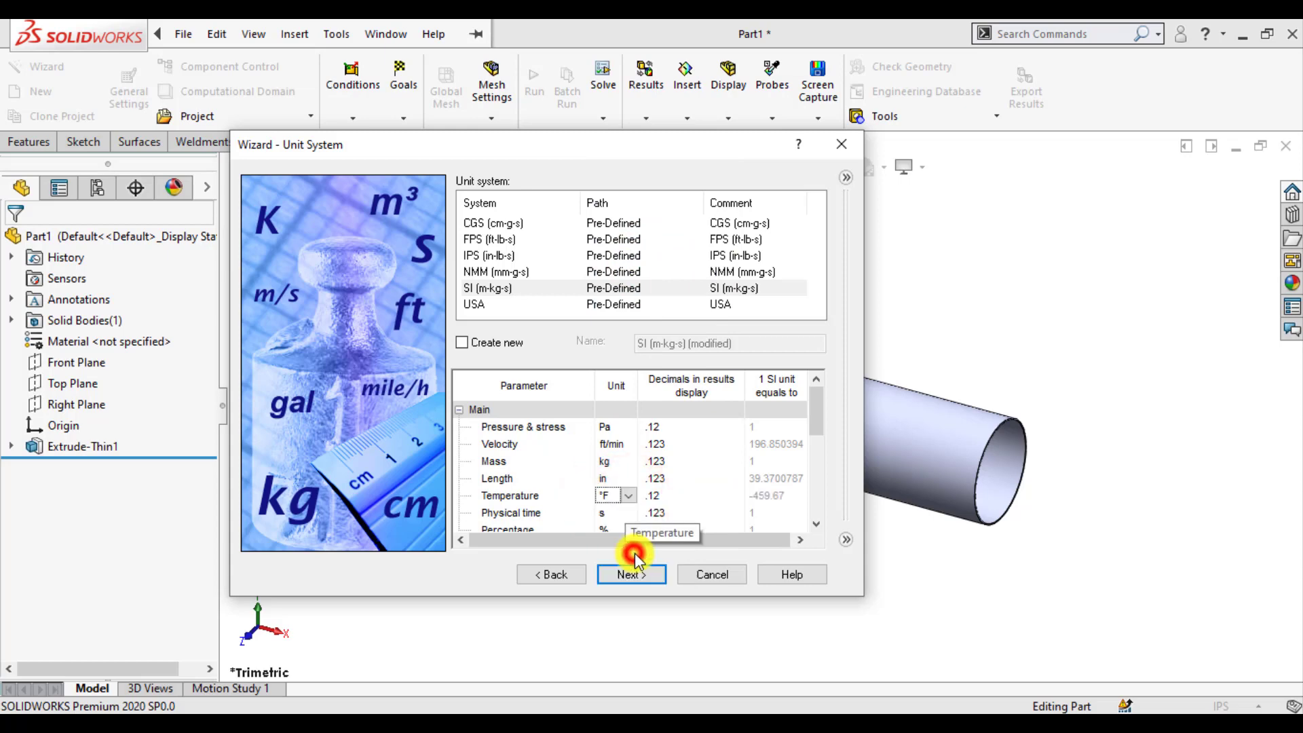
# Step: Under Loads&Motion in the project unit system, set the volume flow rate unit to Foot^3/minute
pyautogui.moveTo(816, 424); pyautogui.dragTo(822, 467)
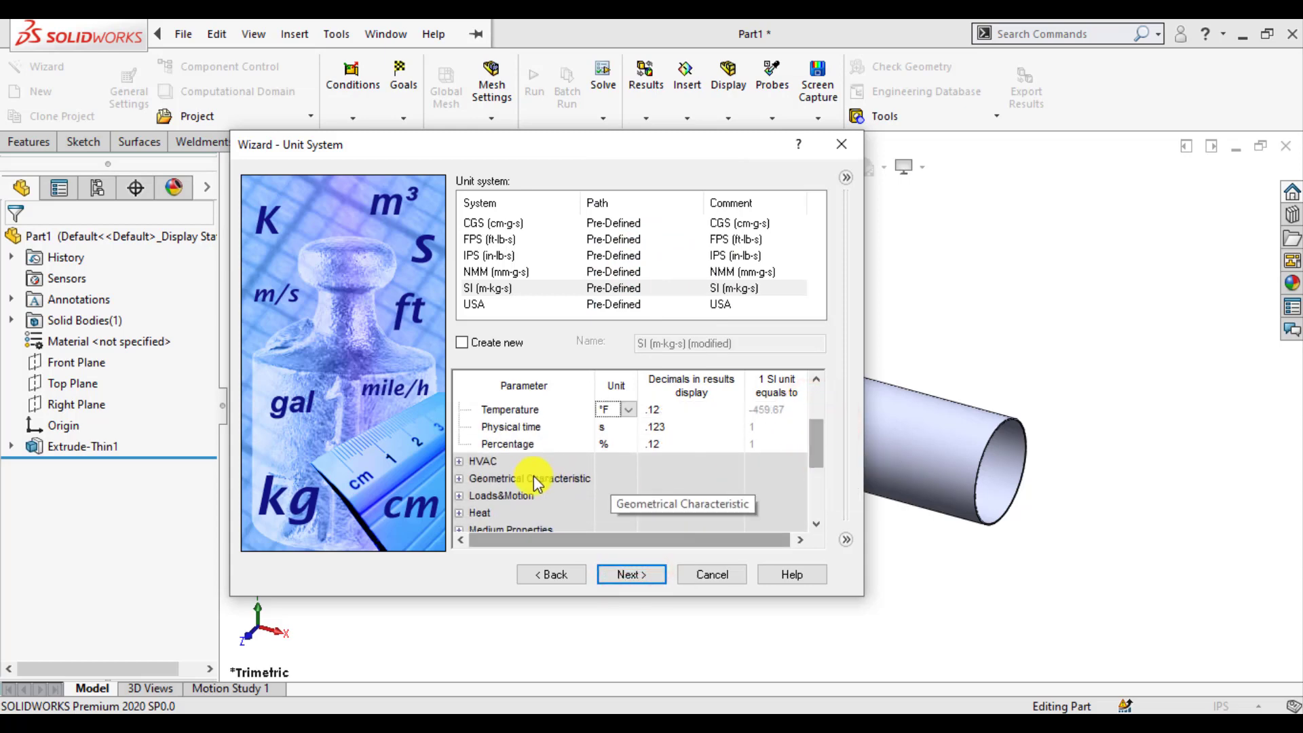
pyautogui.click(460, 461)
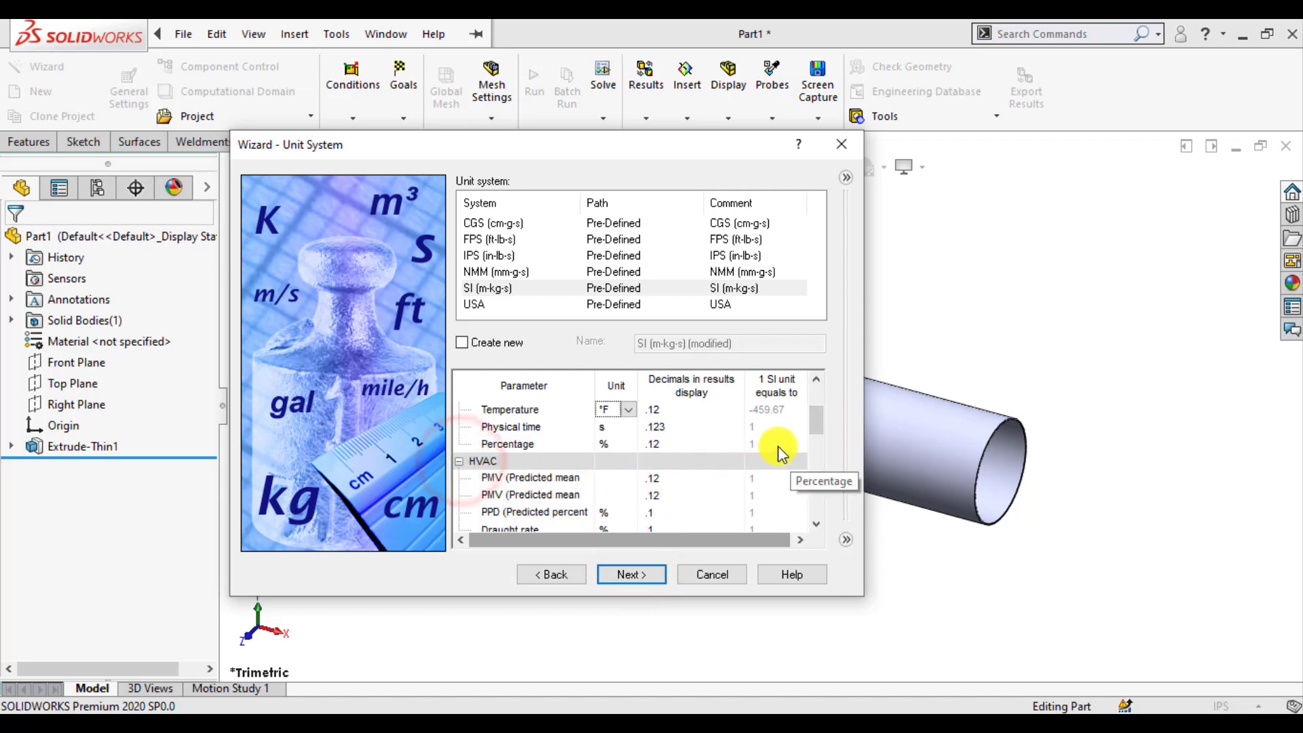
pyautogui.moveTo(816, 421)
pyautogui.mouseDown()
pyautogui.moveTo(820, 446)
pyautogui.moveTo(816, 426)
pyautogui.mouseUp()
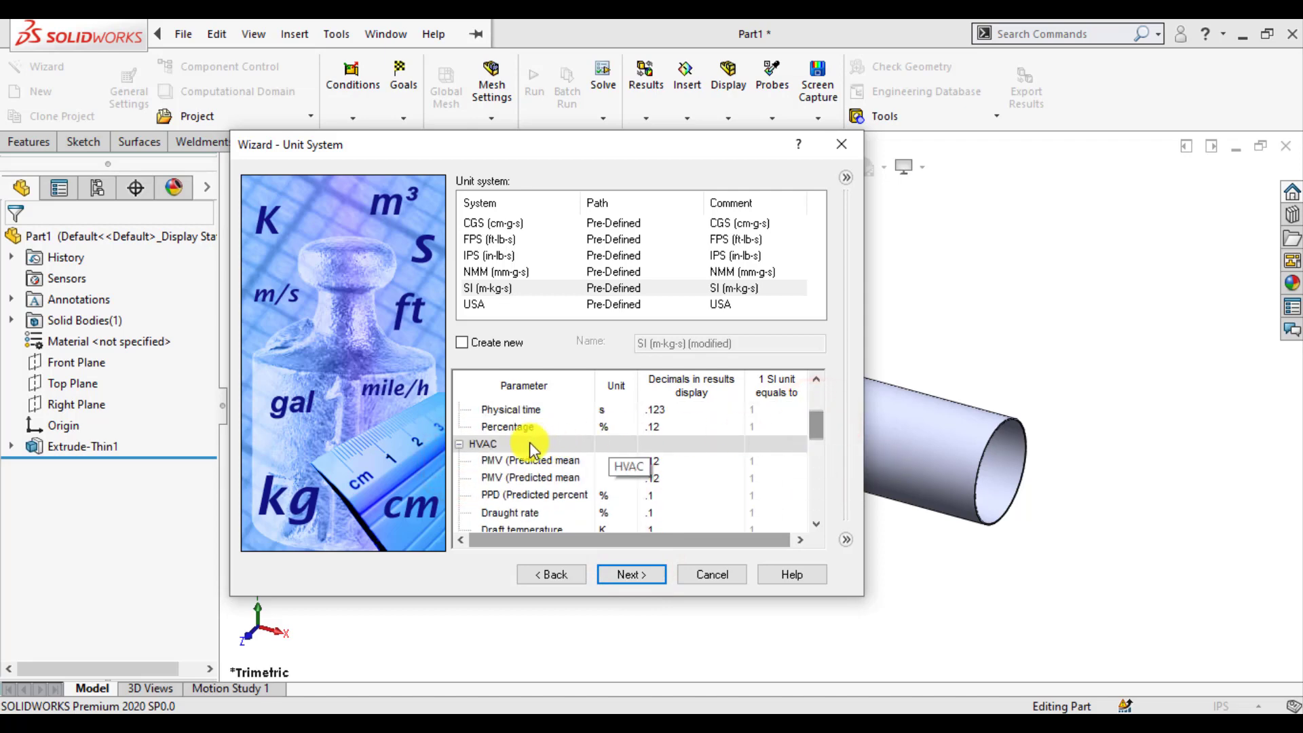
pyautogui.click(460, 445)
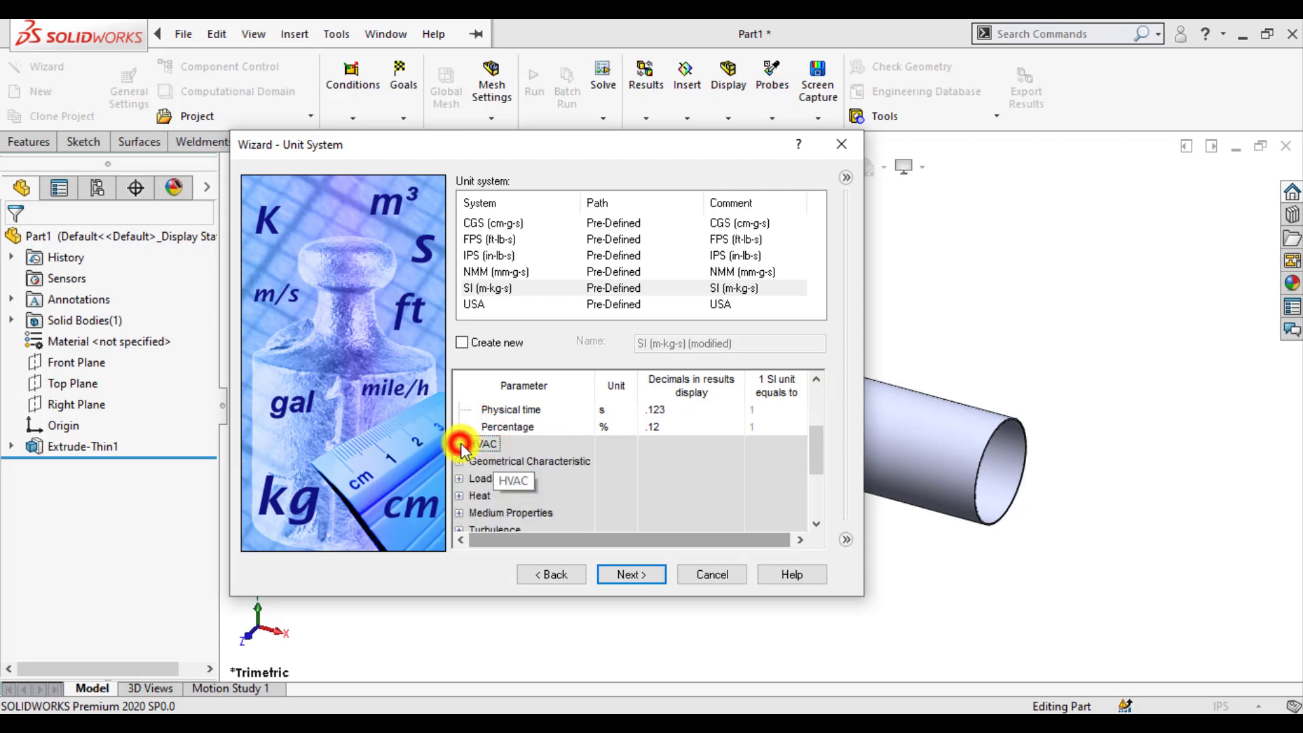
pyautogui.click(460, 480)
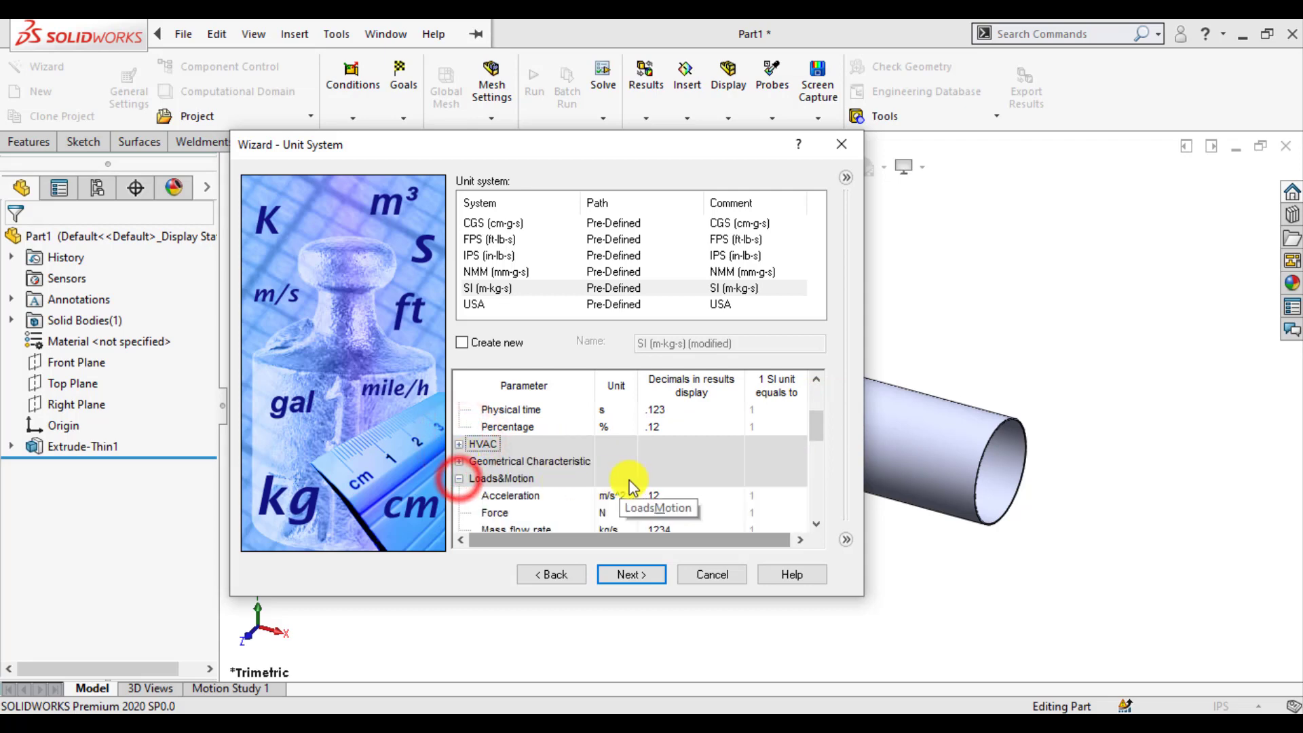
pyautogui.moveTo(819, 434); pyautogui.dragTo(820, 451)
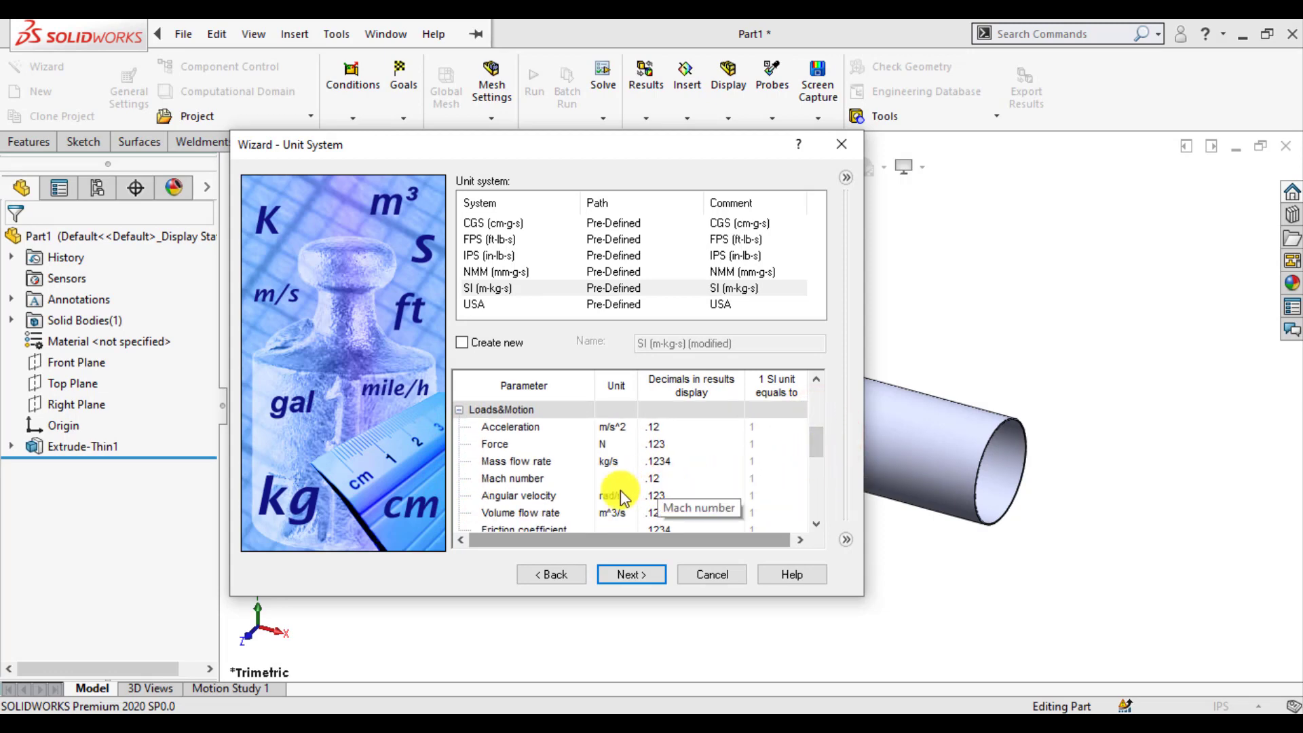
pyautogui.click(633, 516)
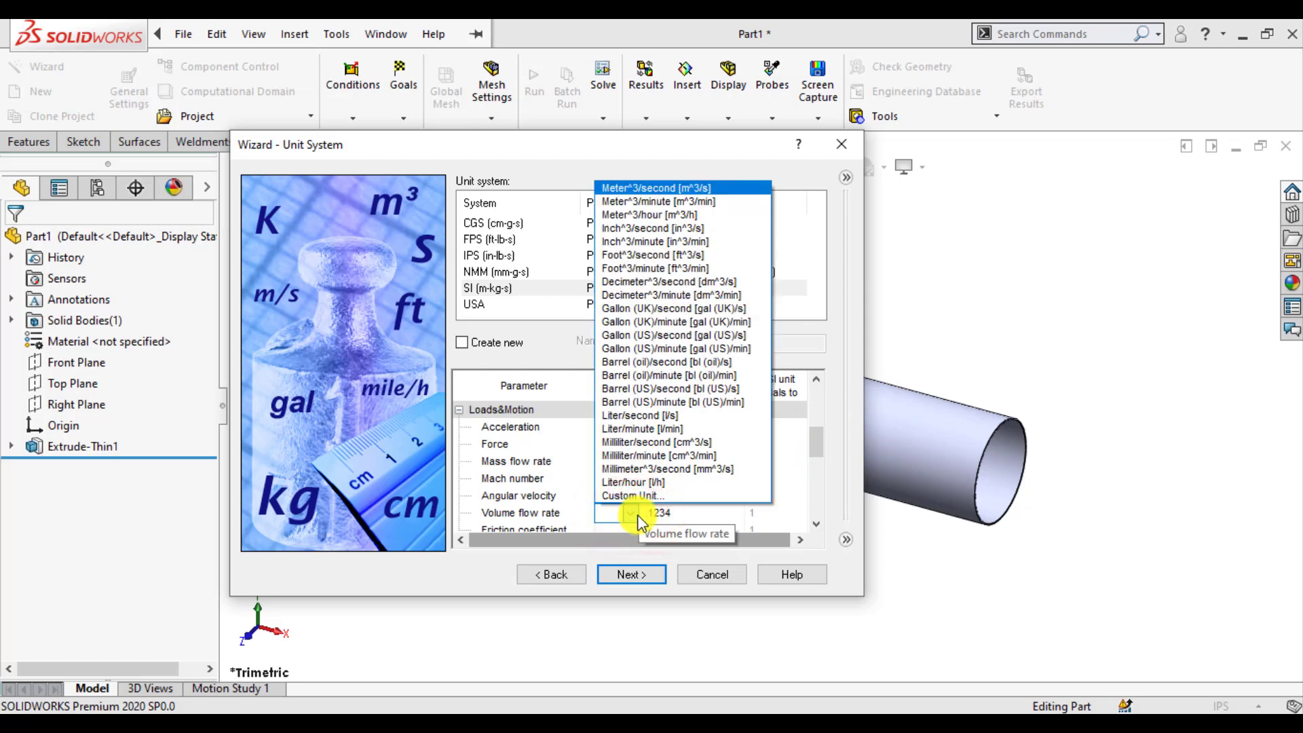
pyautogui.click(667, 268)
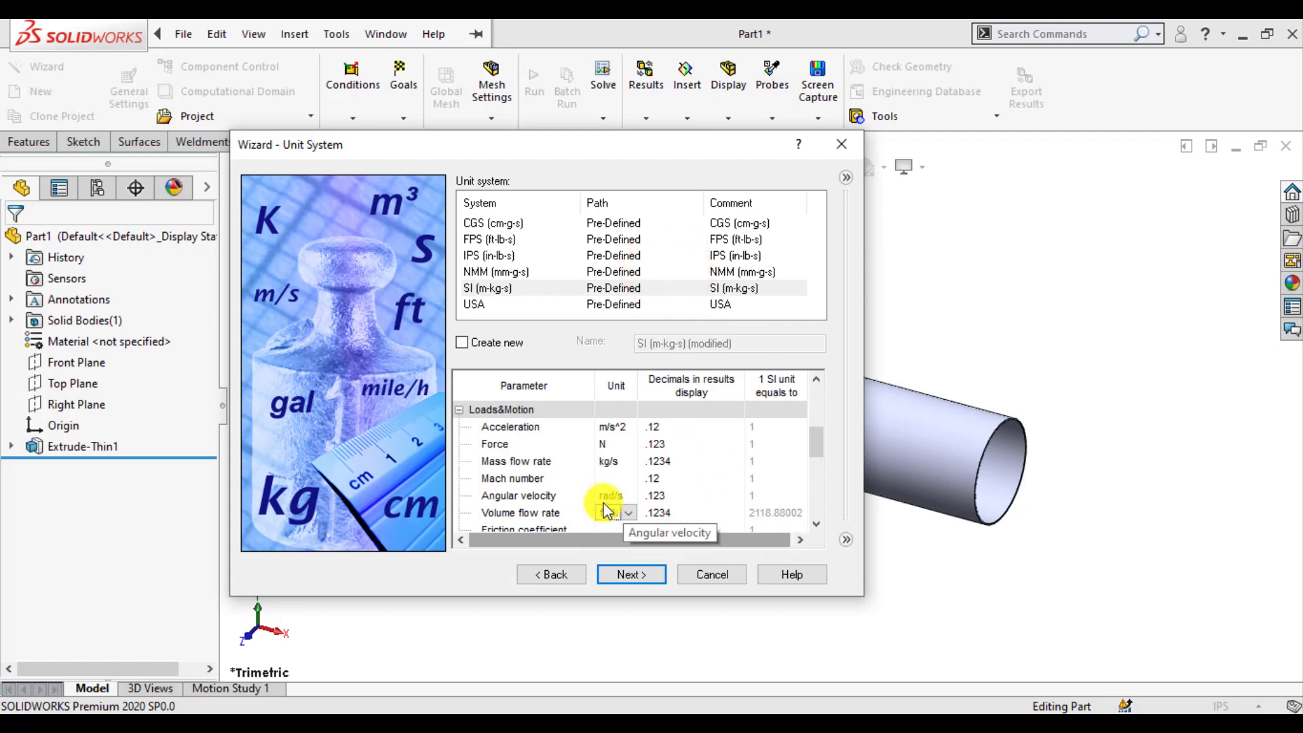
# Step: Under the Heat parameters of the unit system, set the energy unit to BTU
pyautogui.scroll(-2, 601, 501)
pyautogui.scroll(-1, 565, 507)
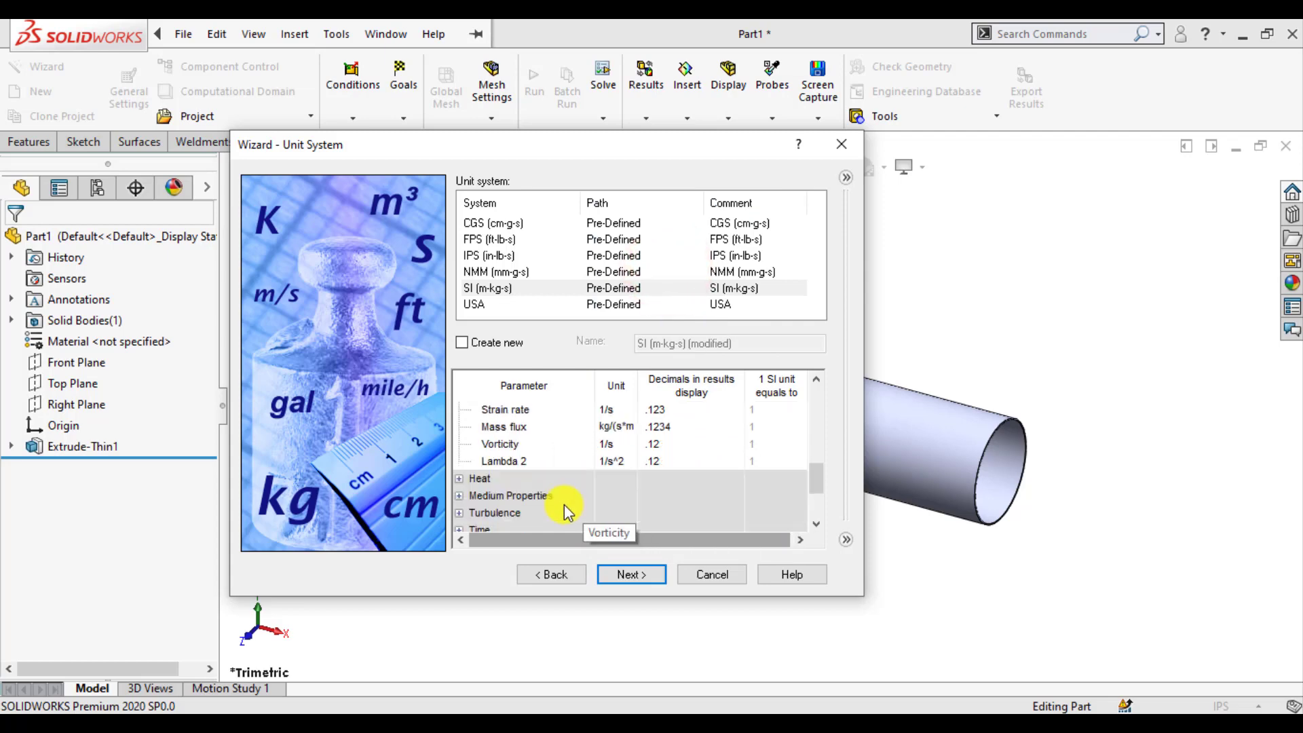
pyautogui.click(459, 478)
pyautogui.scroll(-2, 463, 482)
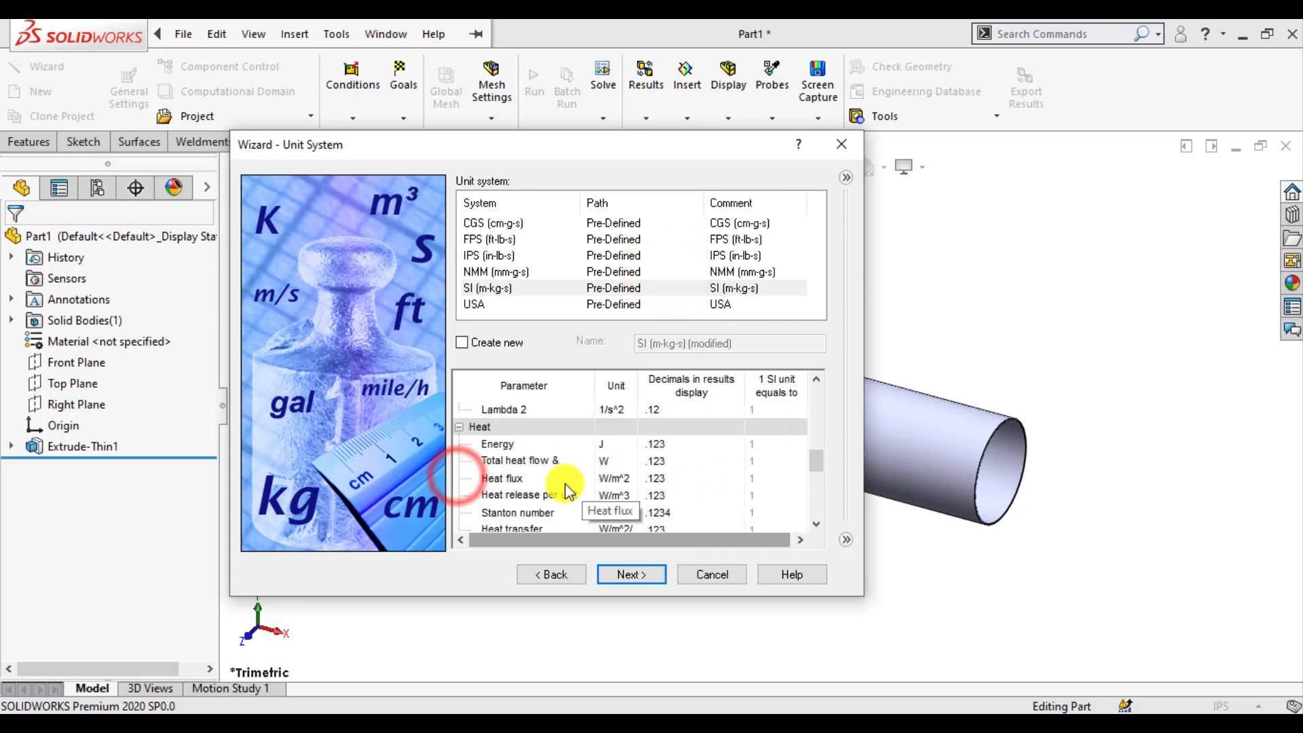
pyautogui.scroll(1, 606, 429)
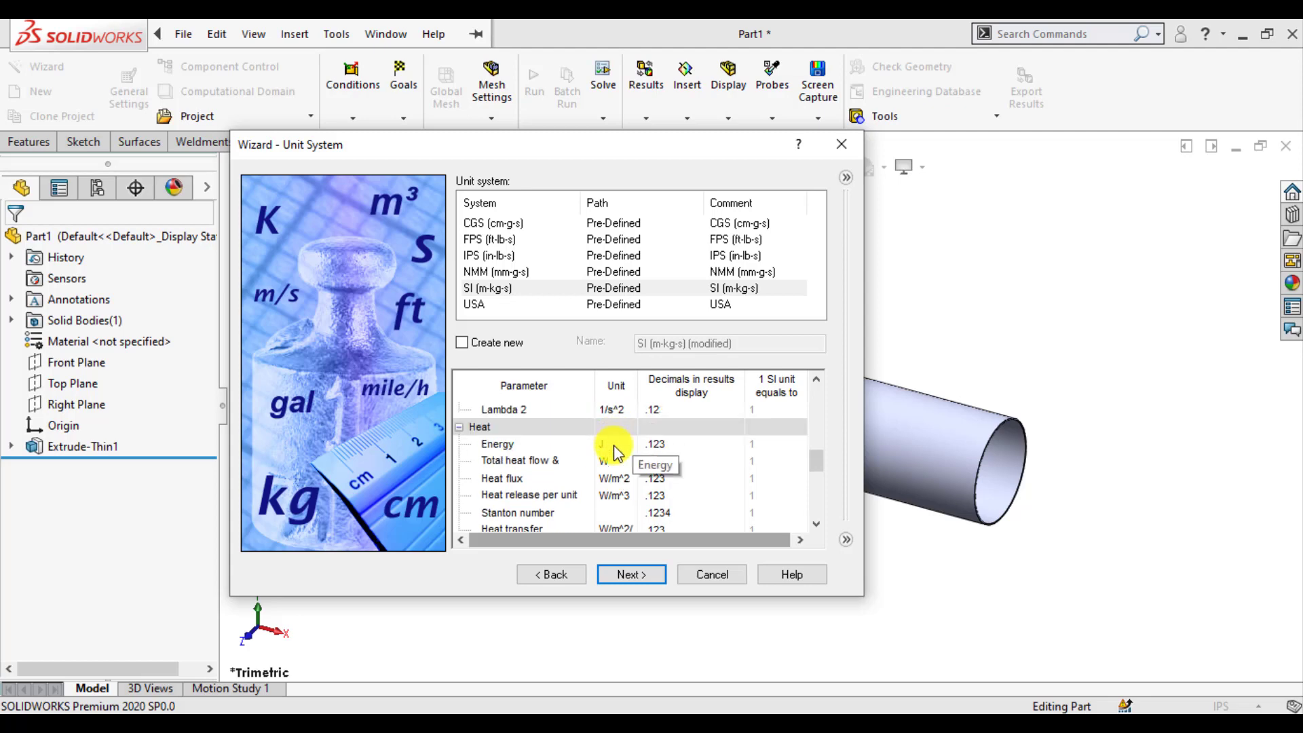
pyautogui.click(613, 445)
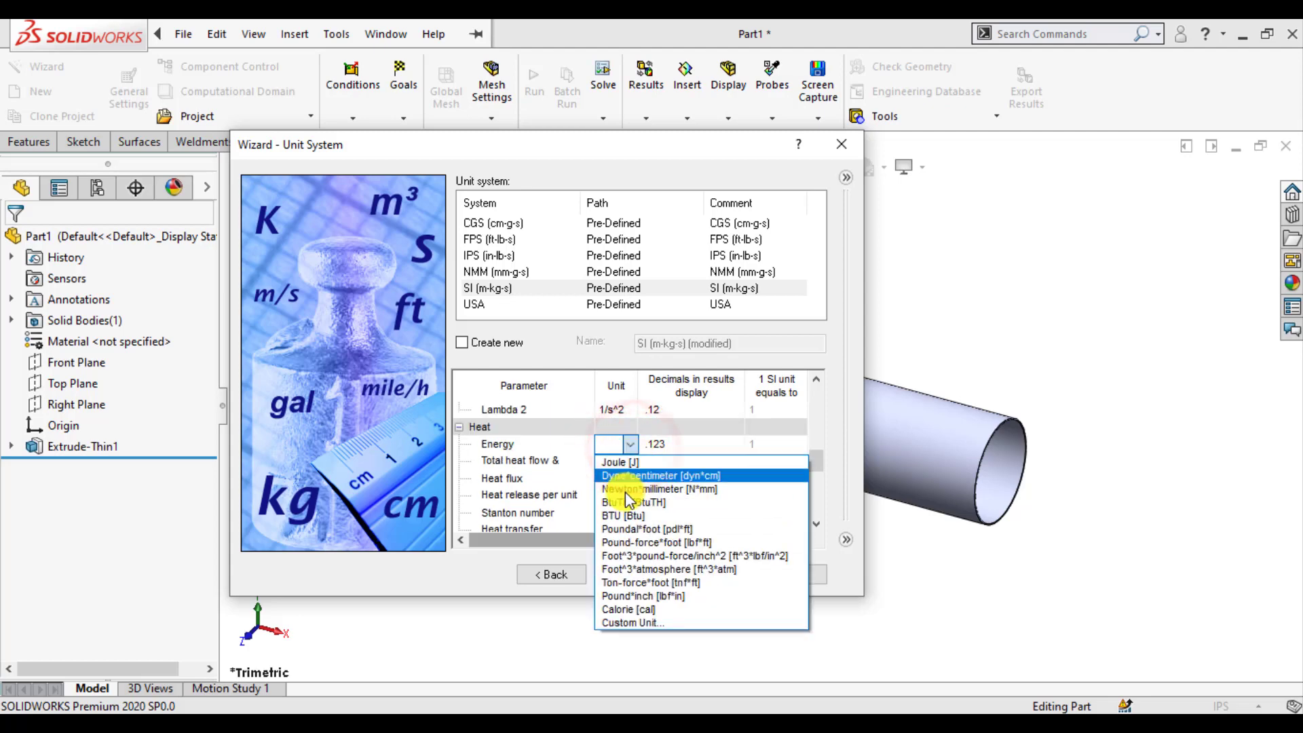
pyautogui.click(622, 516)
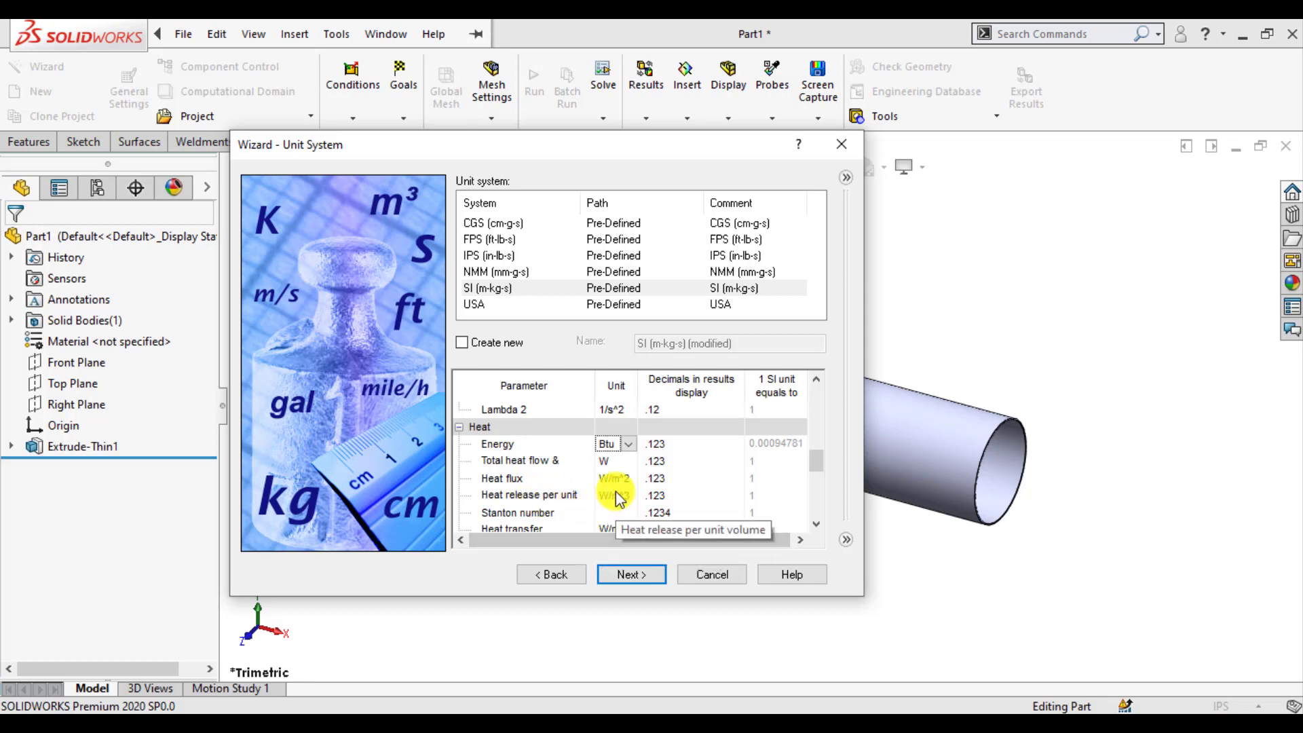
# Step: Set the total heat flow and power unit to BTU/second and finish the unit system settings
pyautogui.scroll(-1, 620, 499)
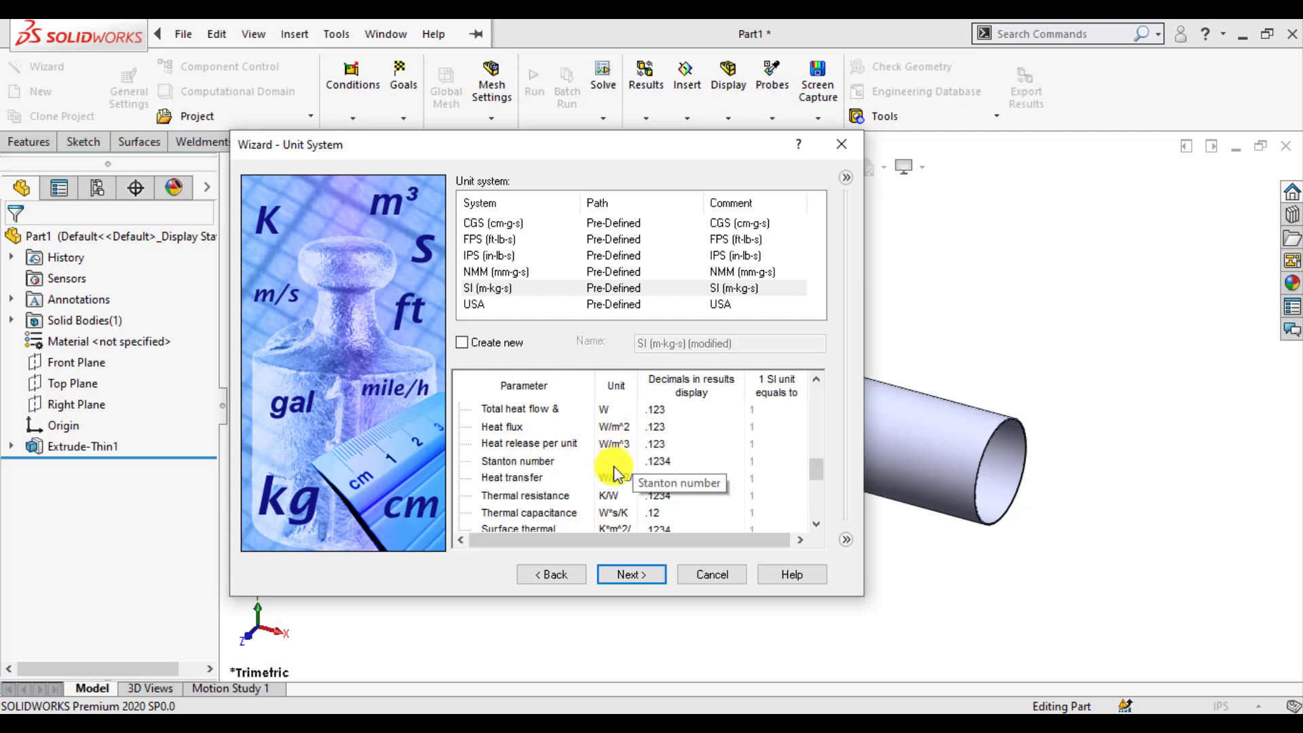
pyautogui.scroll(-1, 615, 474)
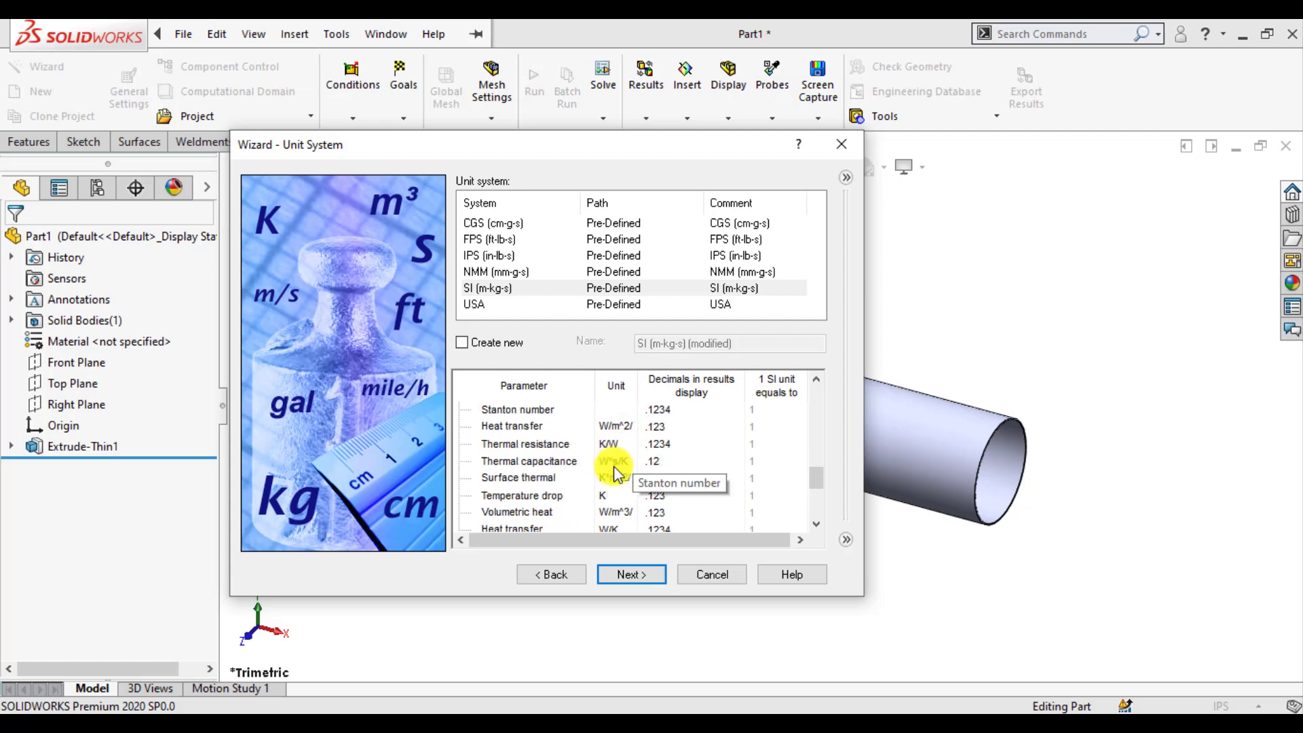
pyautogui.scroll(1, 611, 490)
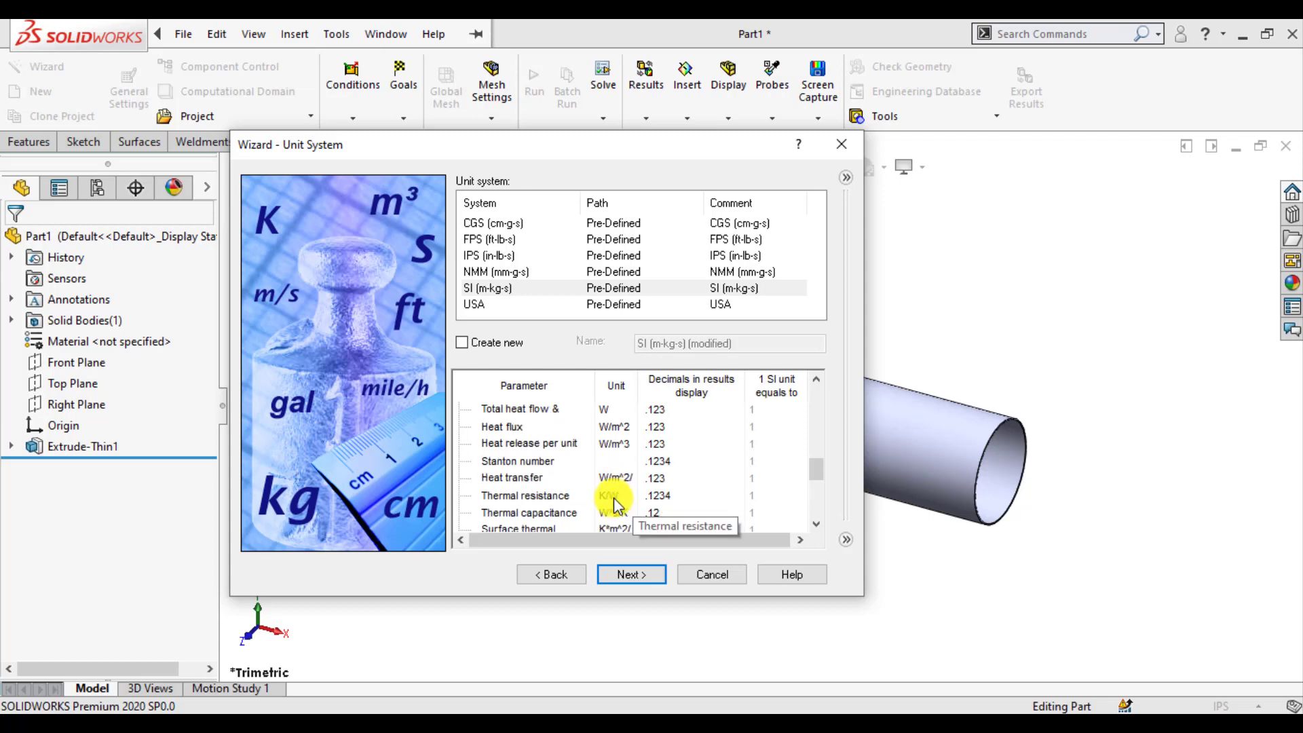
pyautogui.click(617, 413)
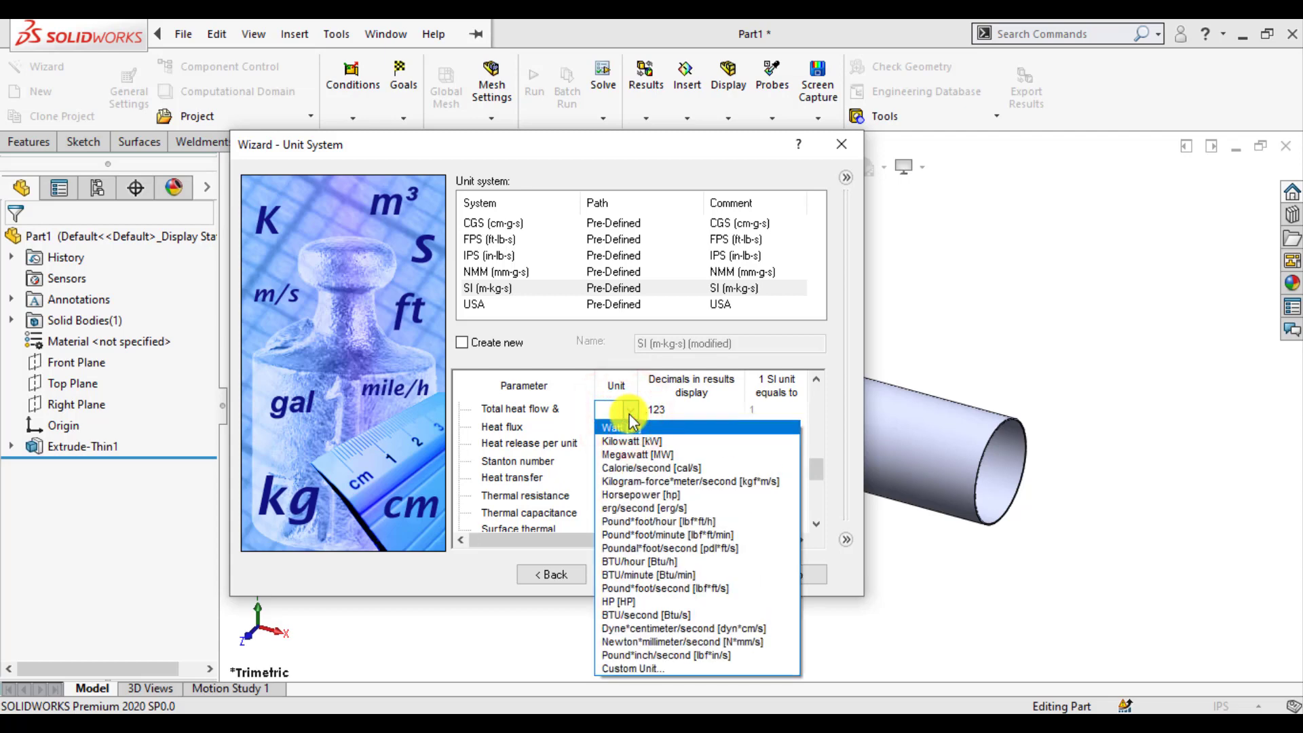
pyautogui.click(631, 615)
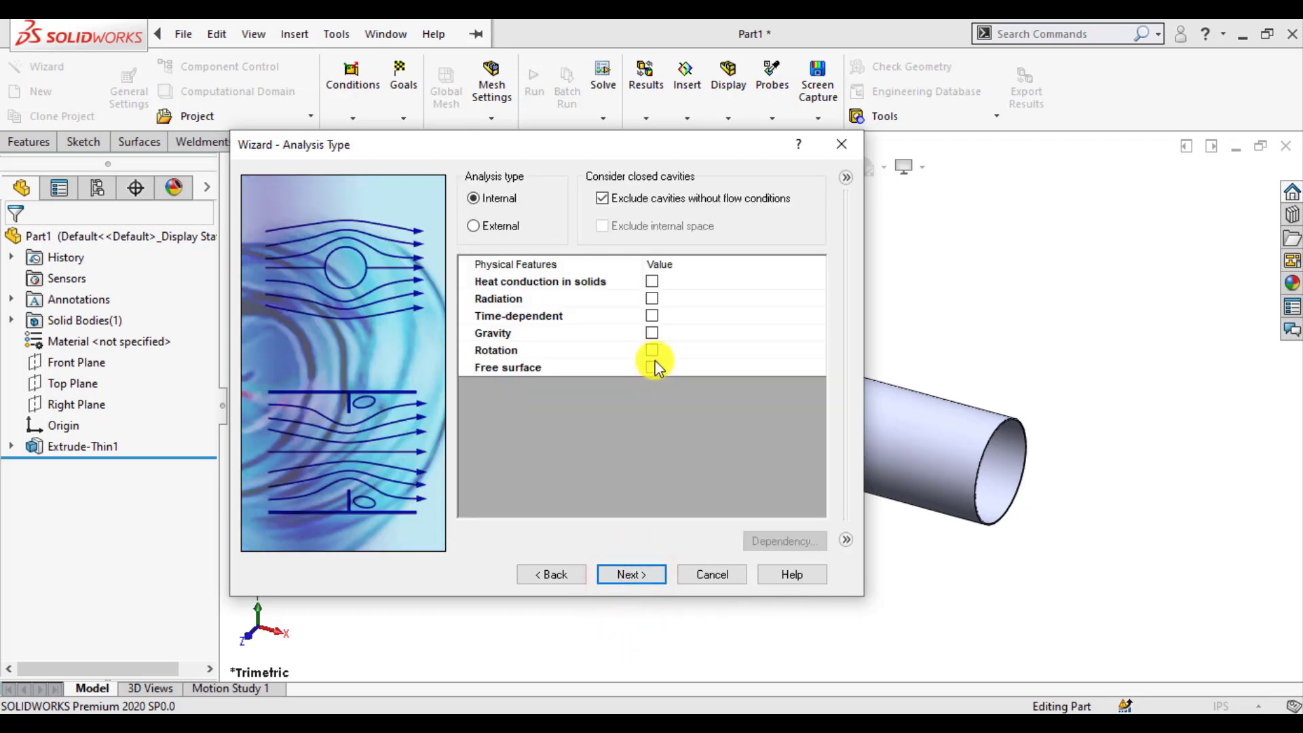
# Step: Accept the Internal analysis type, add pre-defined Air from the gases as the project fluid, and continue to the wall conditions
pyautogui.click(625, 575)
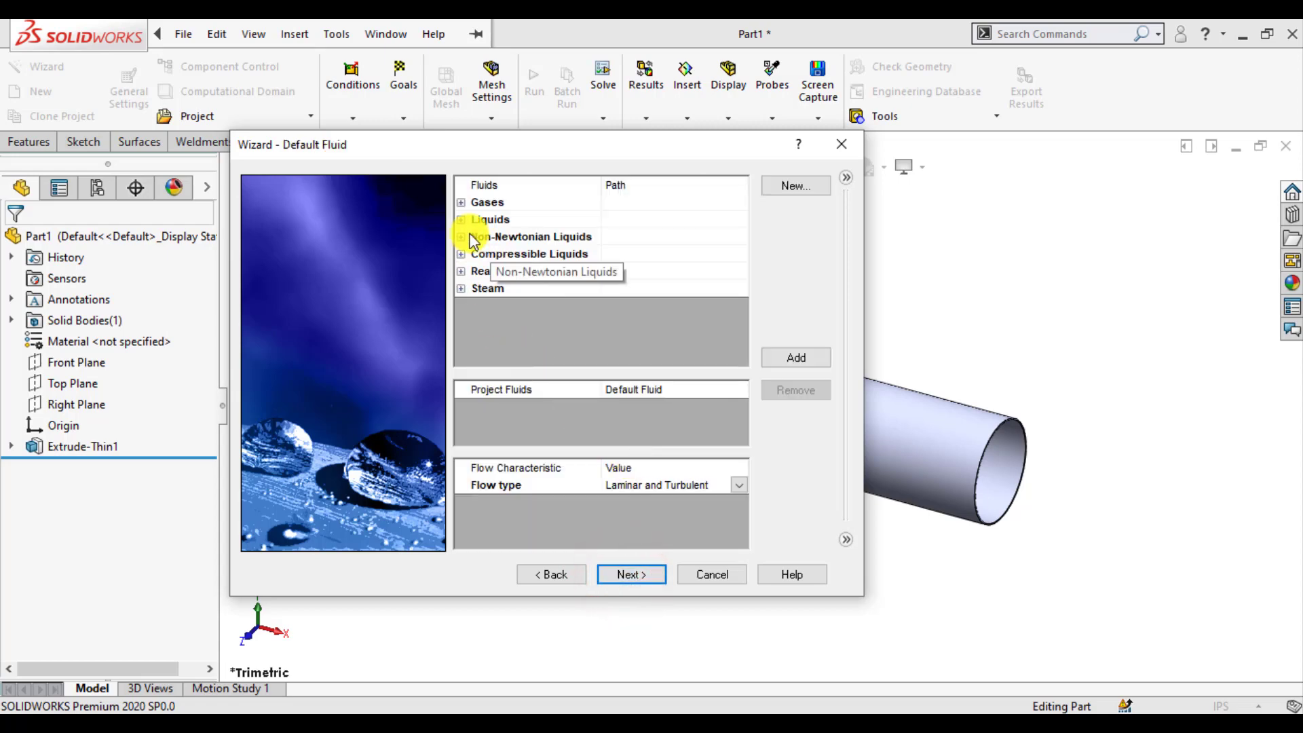
pyautogui.click(465, 203)
pyautogui.click(503, 253)
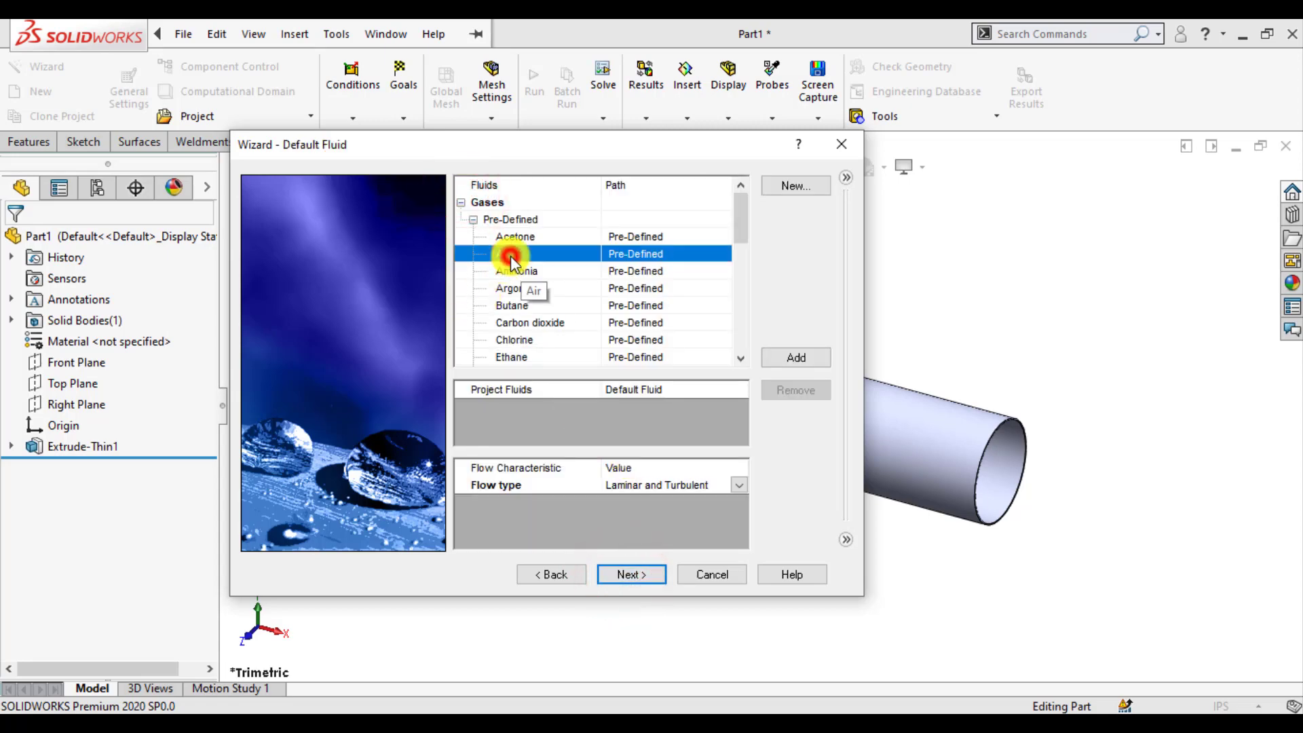
pyautogui.click(797, 357)
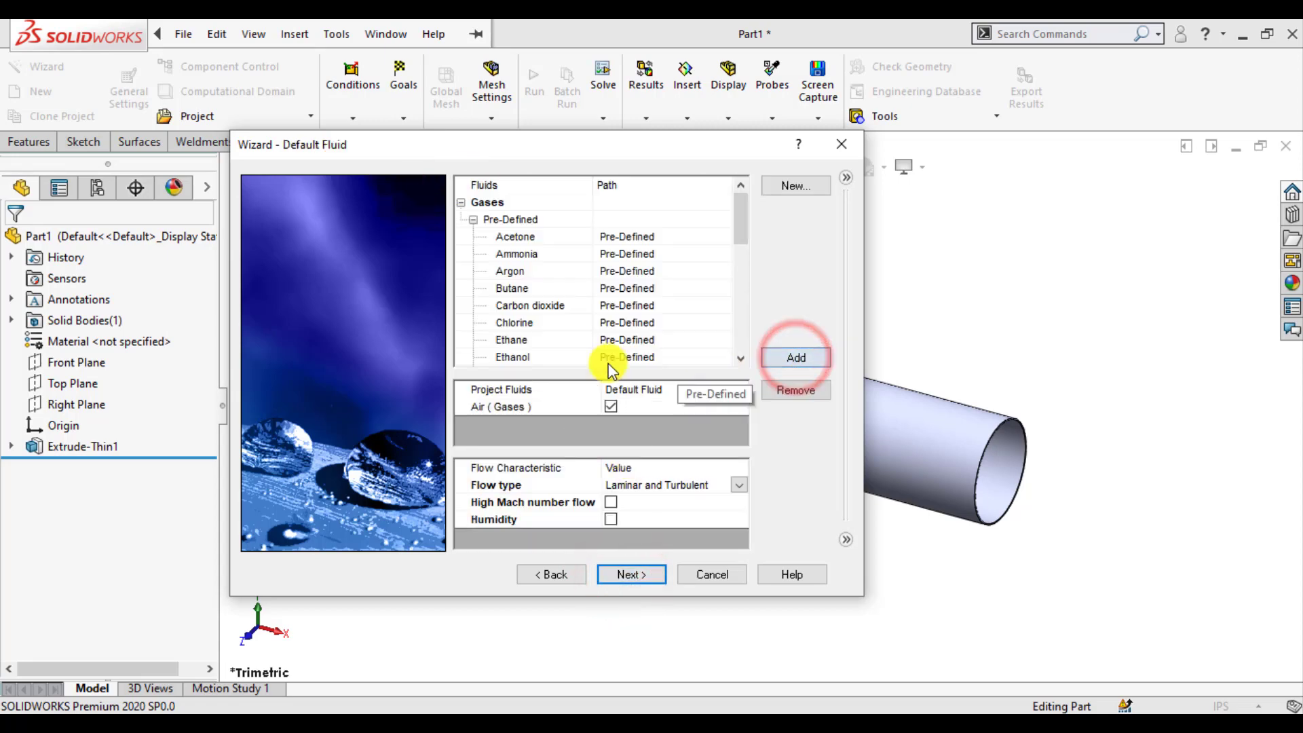
pyautogui.click(629, 574)
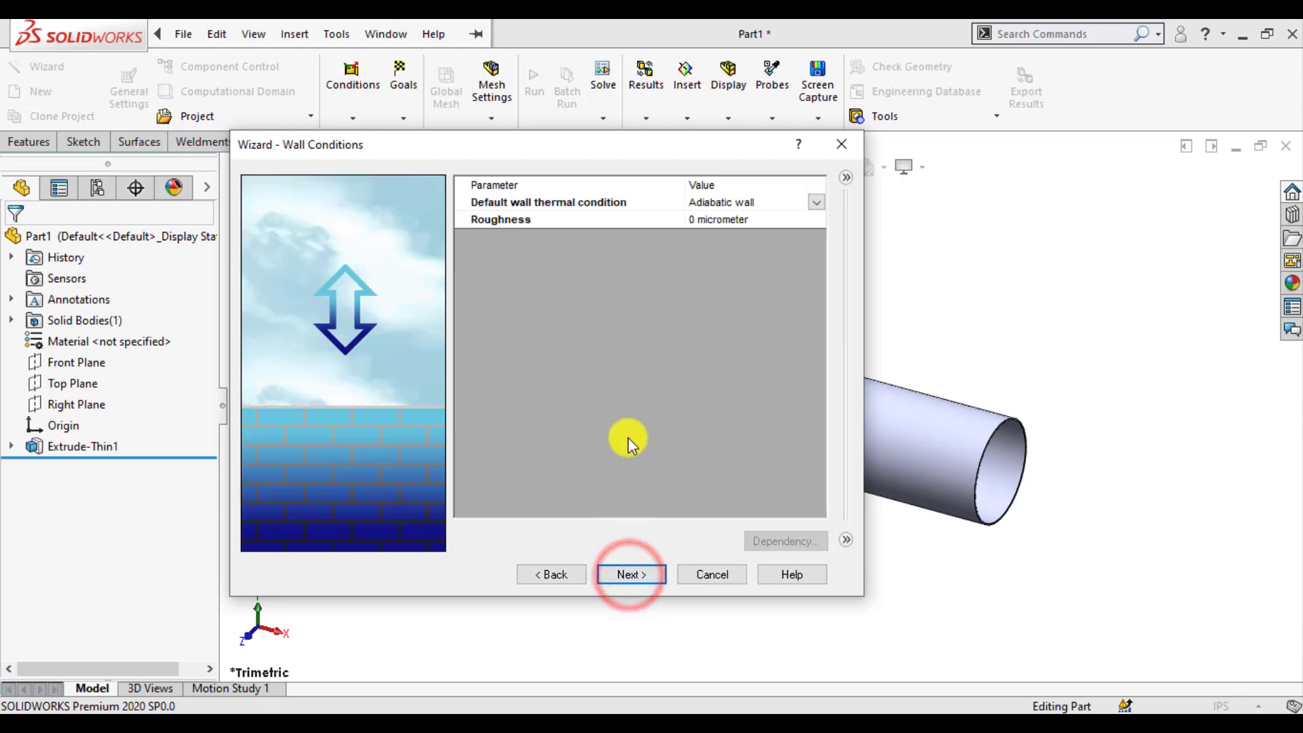
# Step: Set the default wall thermal condition to a heat transfer rate of 2 Btu/s and continue to the initial conditions
pyautogui.click(817, 202)
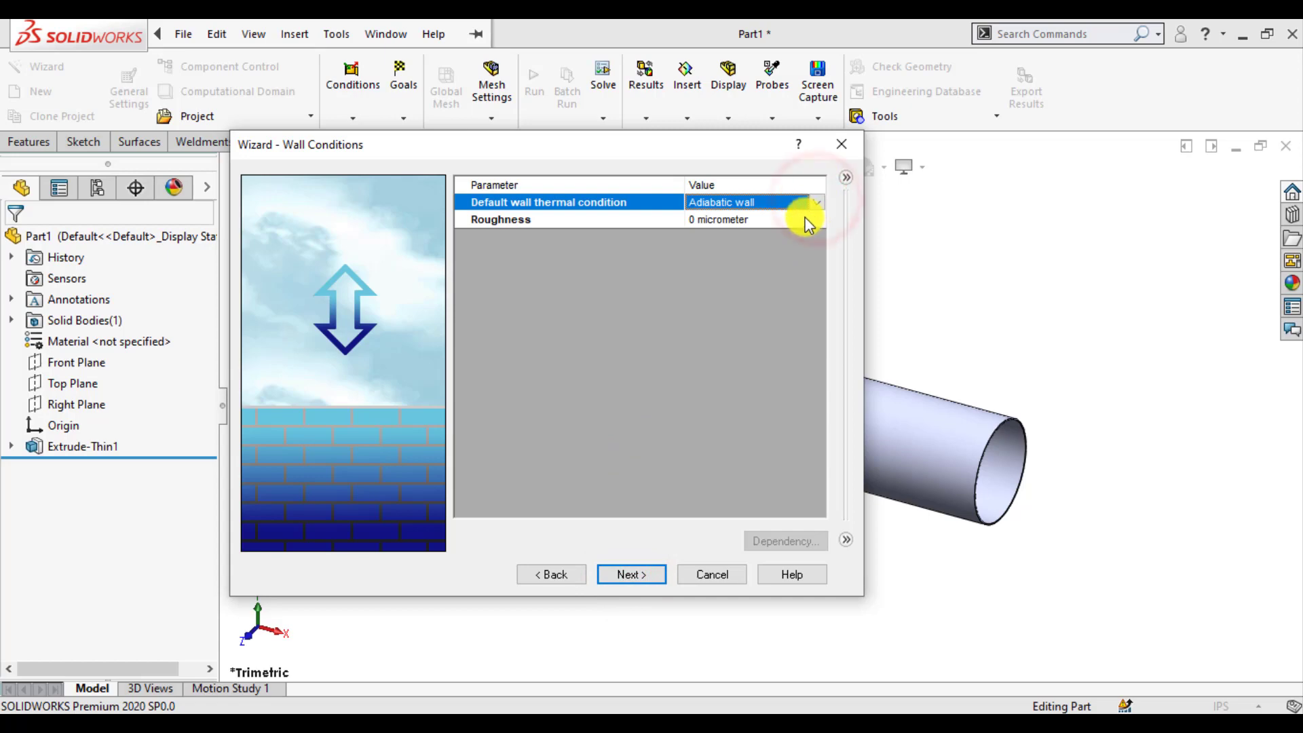
pyautogui.click(817, 201)
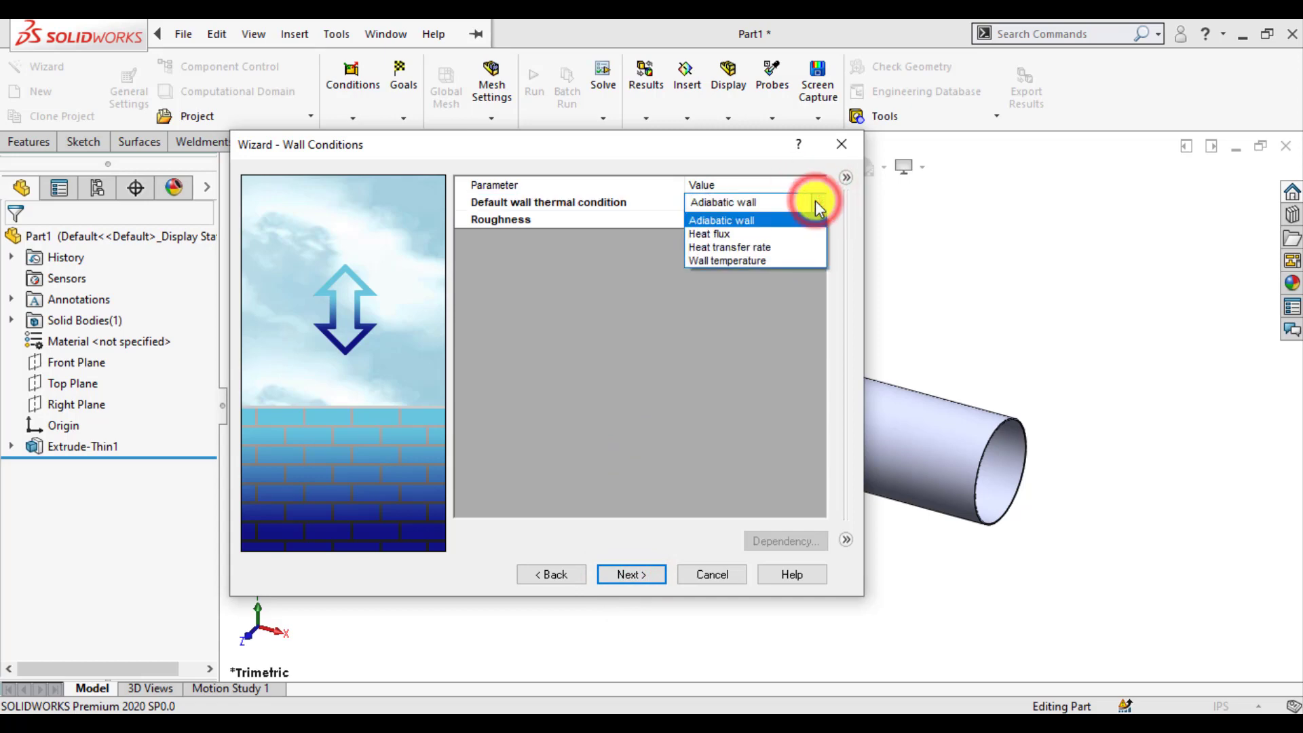
pyautogui.click(785, 247)
pyautogui.click(699, 222)
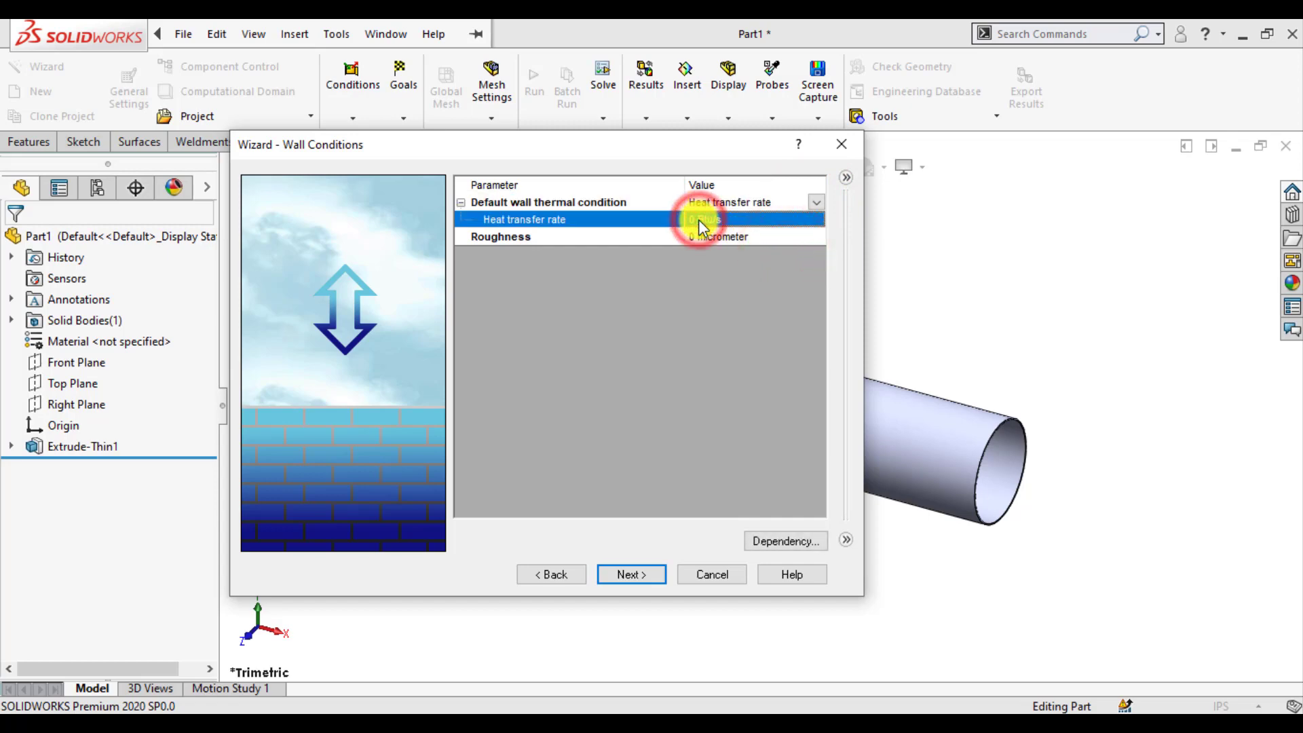
pyautogui.write('2')
pyautogui.press('Return')
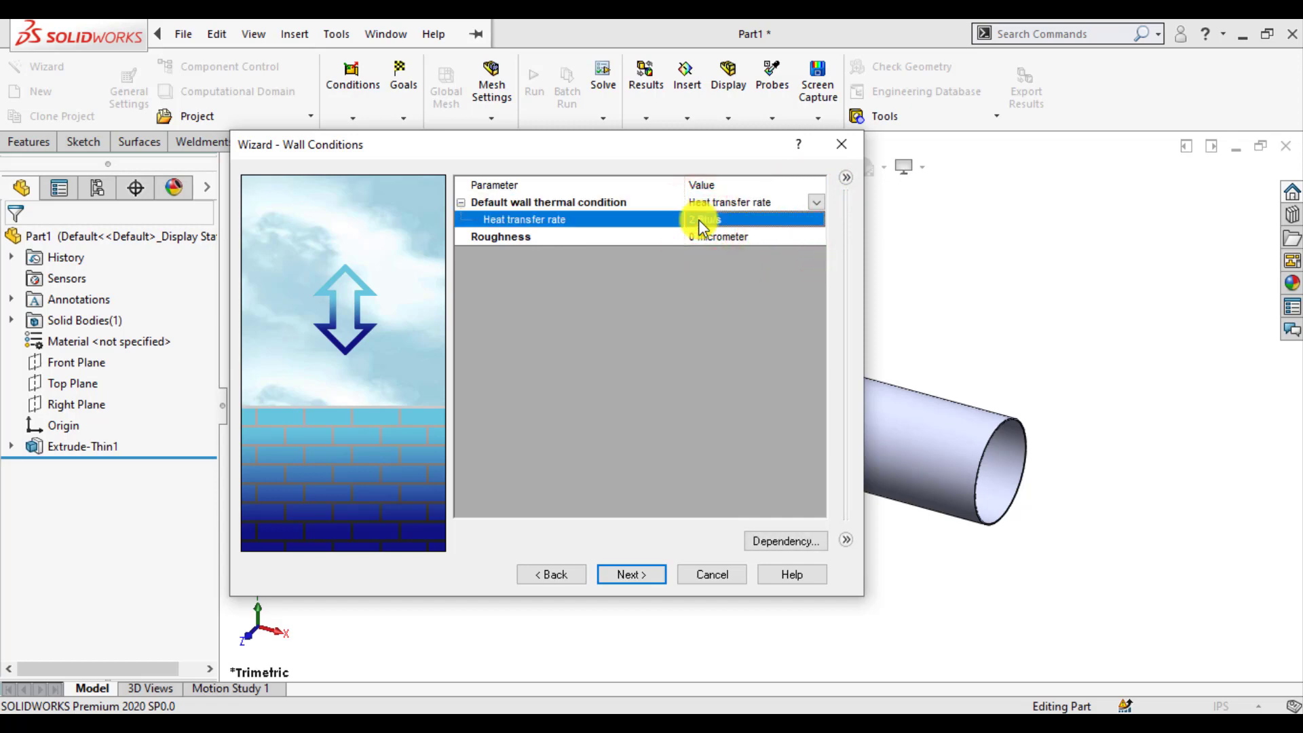
pyautogui.click(630, 576)
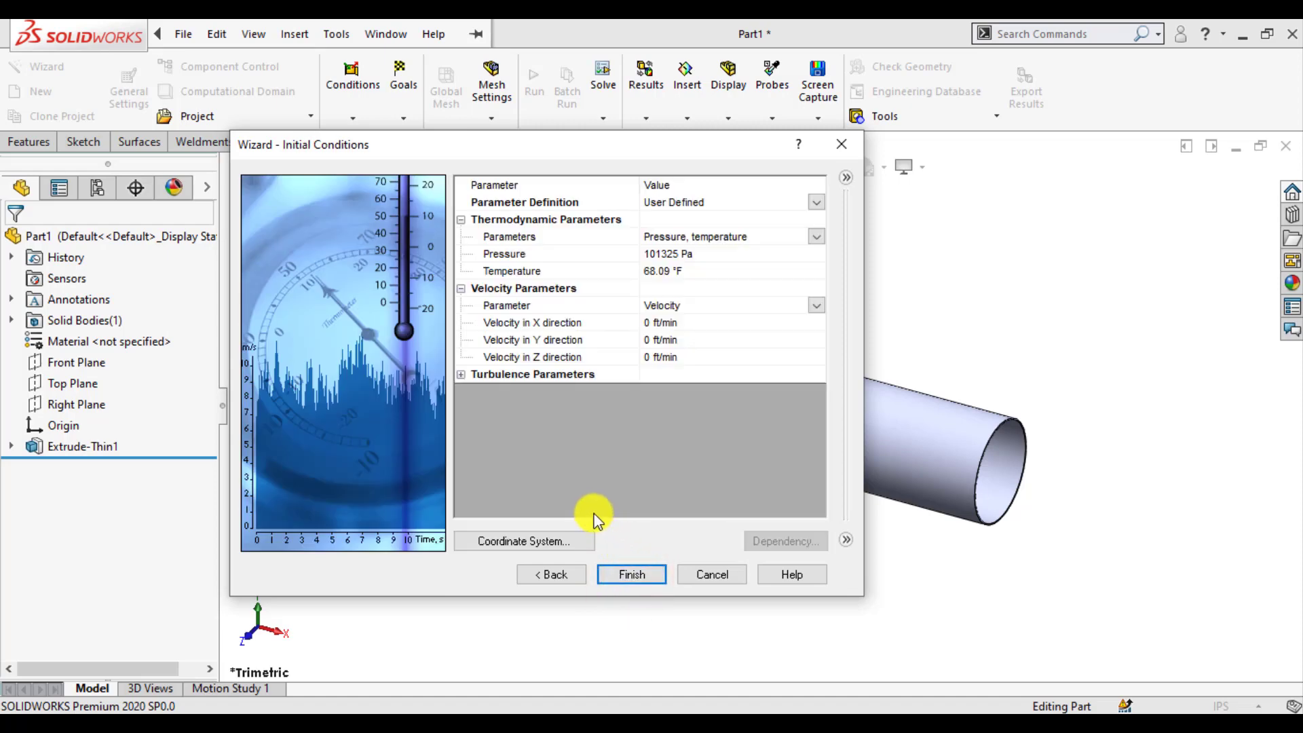
# Step: Set the initial temperature to 50 °F and finish the project wizard
pyautogui.click(678, 272)
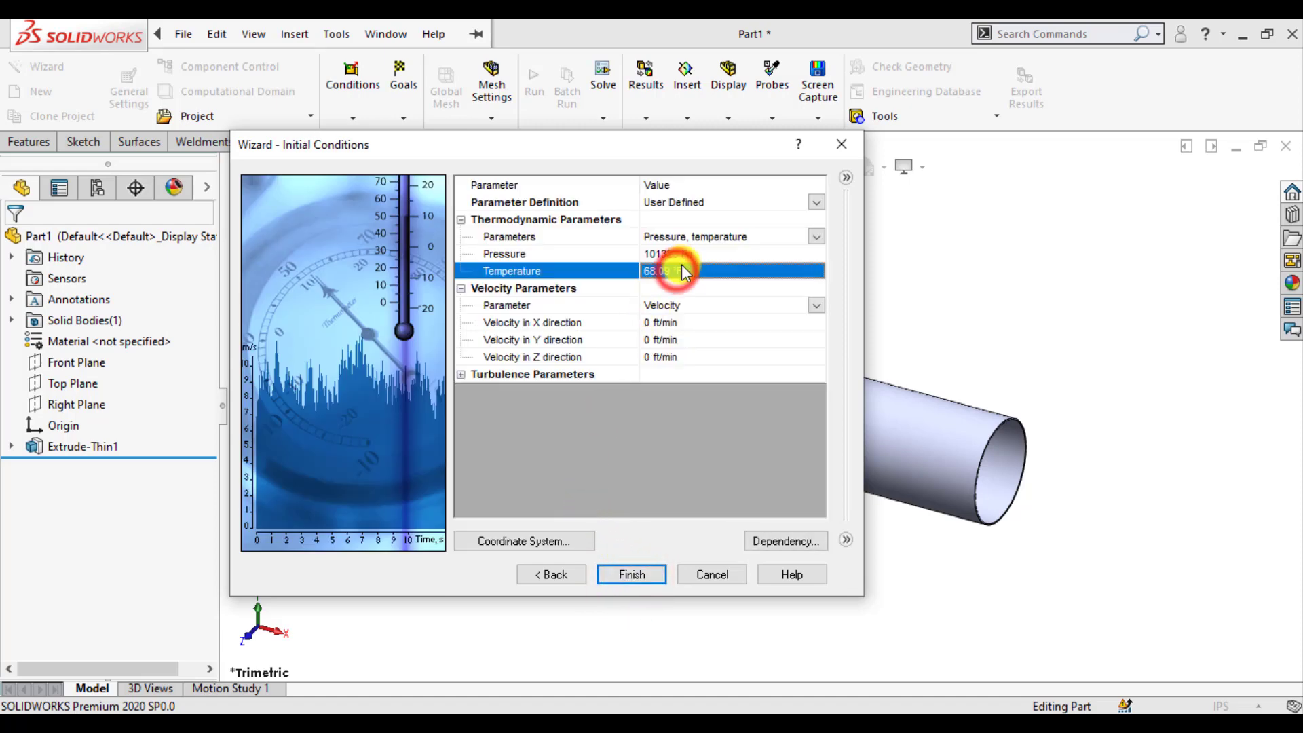
pyautogui.write('50')
pyautogui.press('Return')
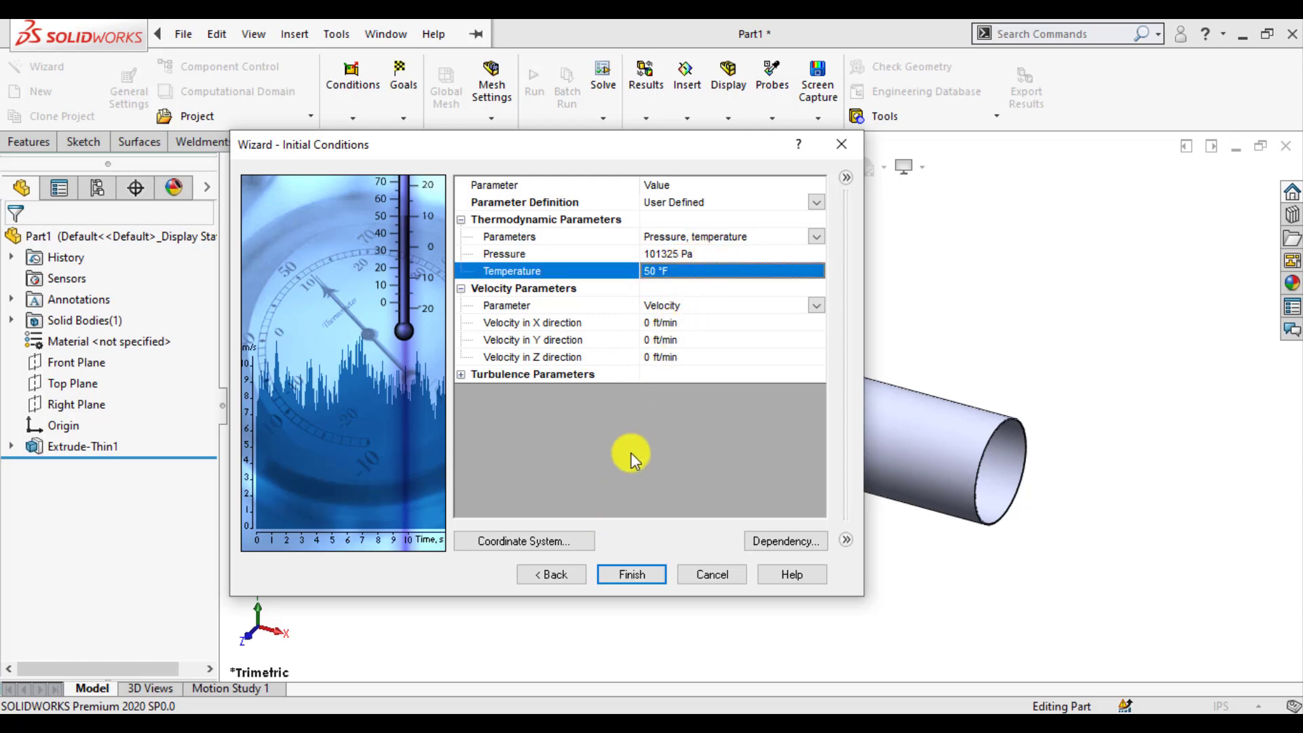
pyautogui.click(641, 574)
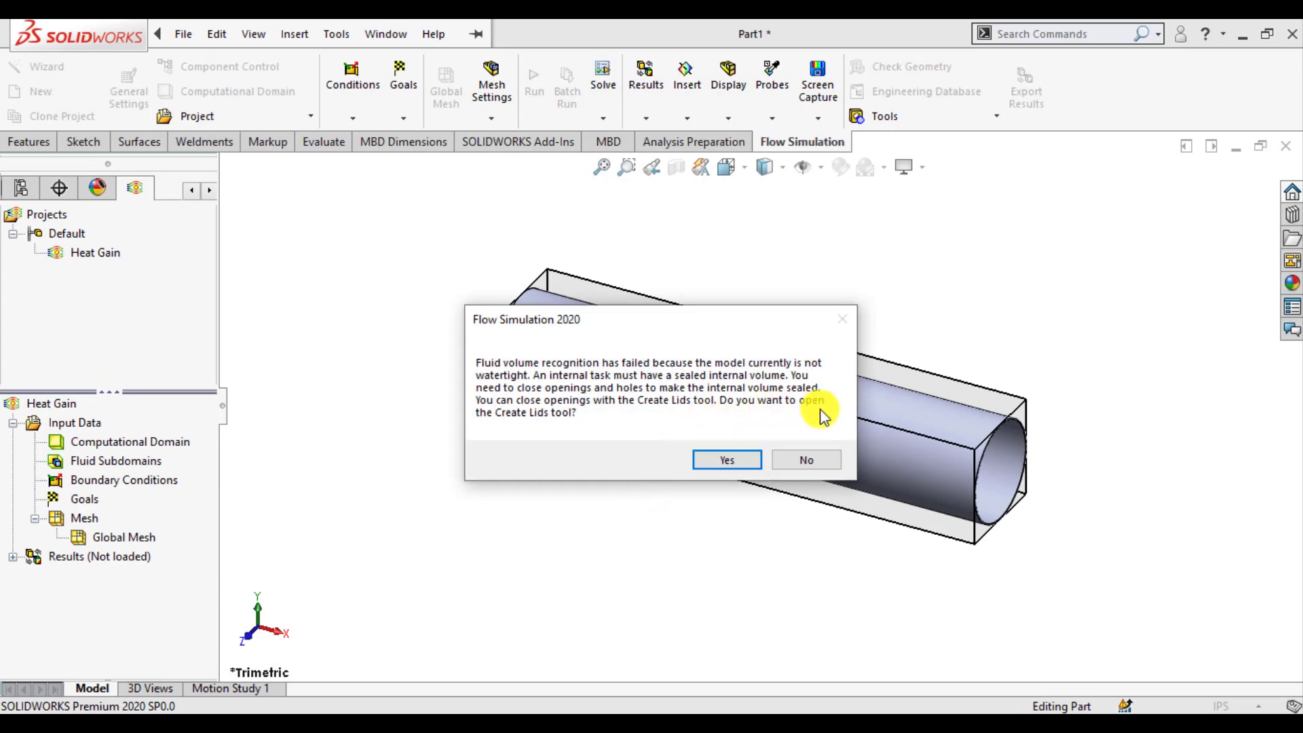
# Step: Open the Create Lids tool and select the thin annular end face at the duct's negative X end
pyautogui.click(724, 459)
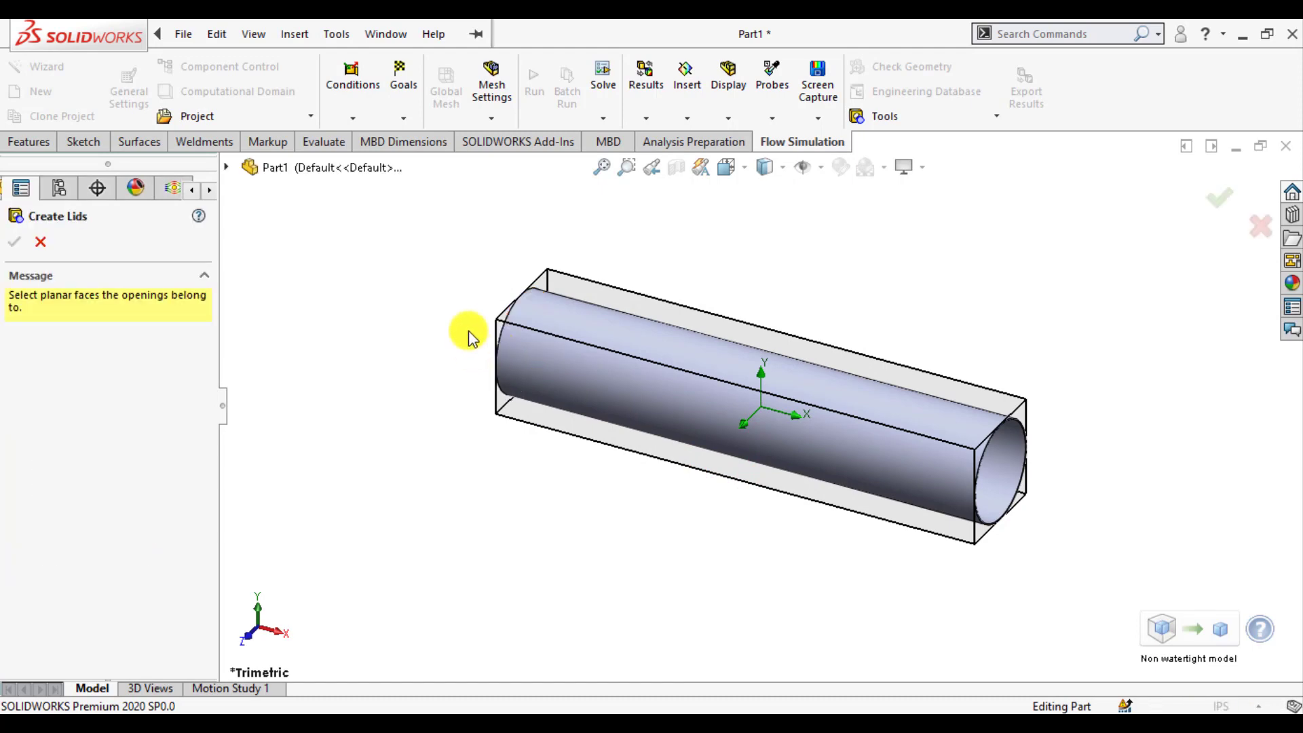
pyautogui.moveTo(473, 332); pyautogui.dragTo(556, 344, button='middle')
pyautogui.scroll(-8, 739, 358)
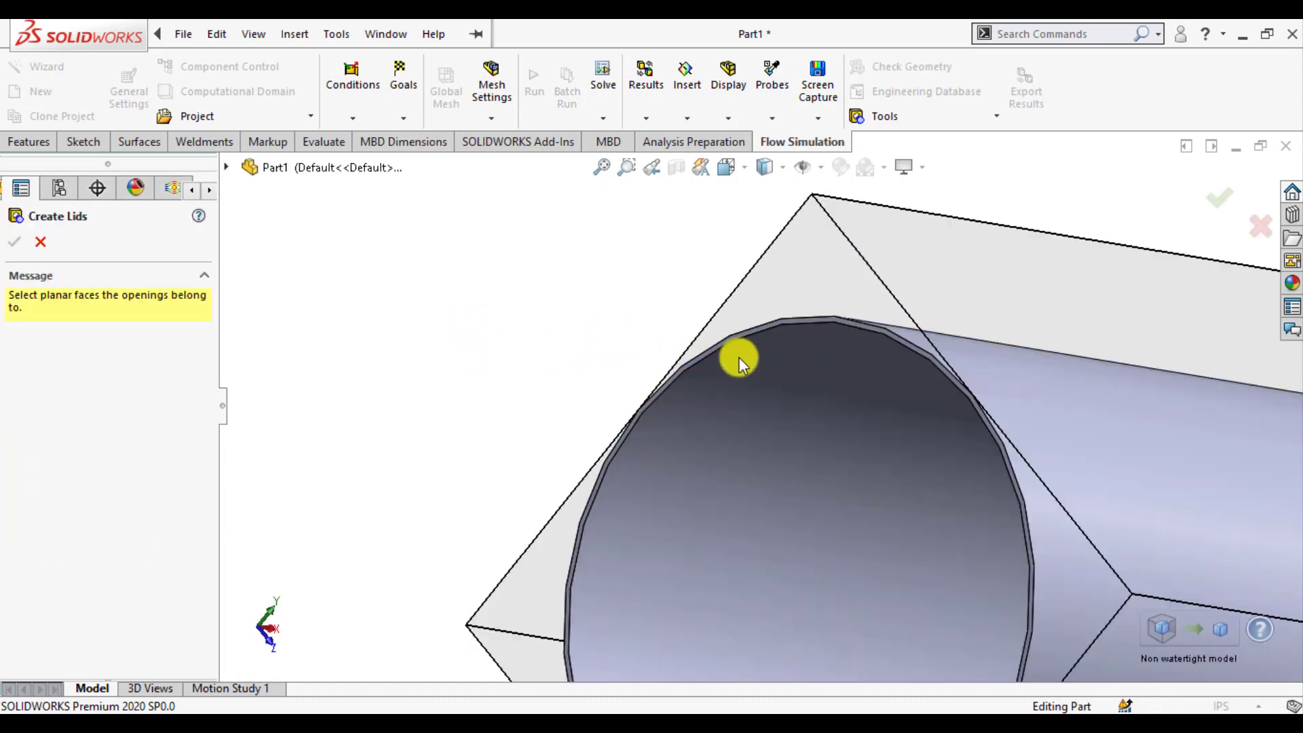
pyautogui.click(629, 311)
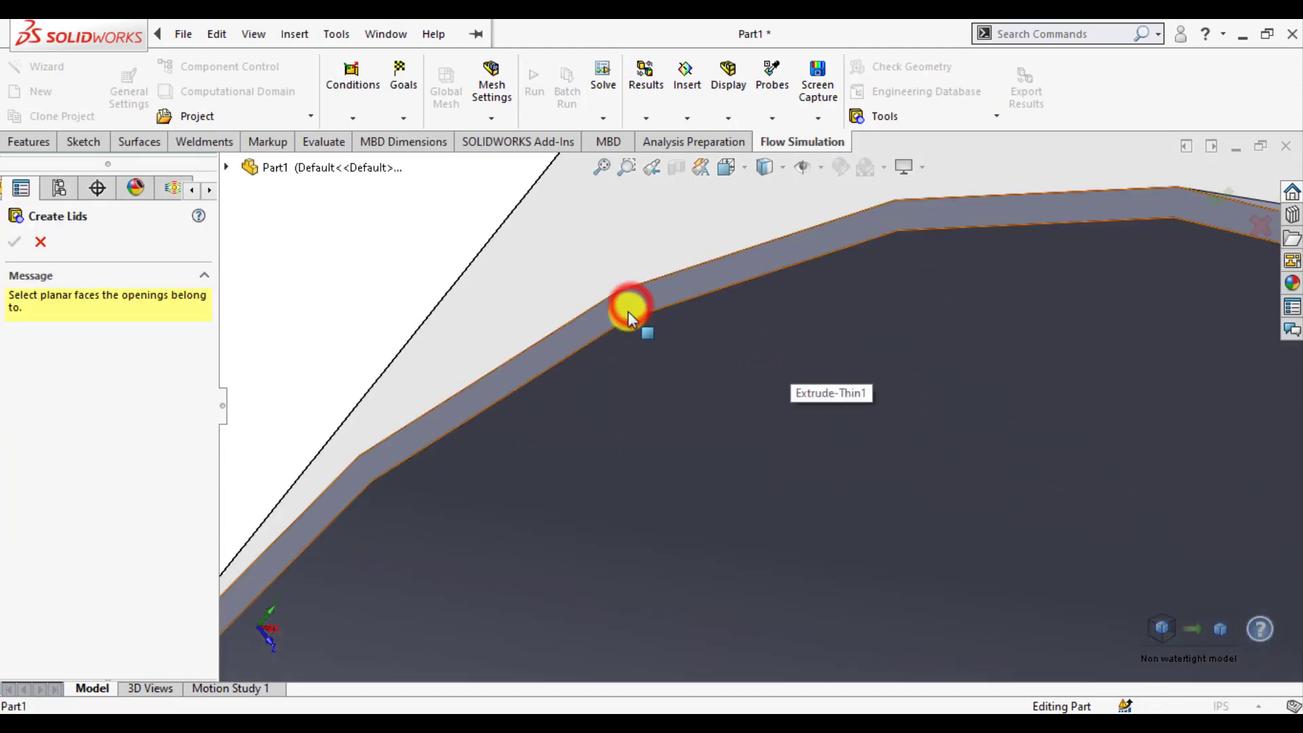
pyautogui.click(624, 389)
pyautogui.scroll(10, 623, 388)
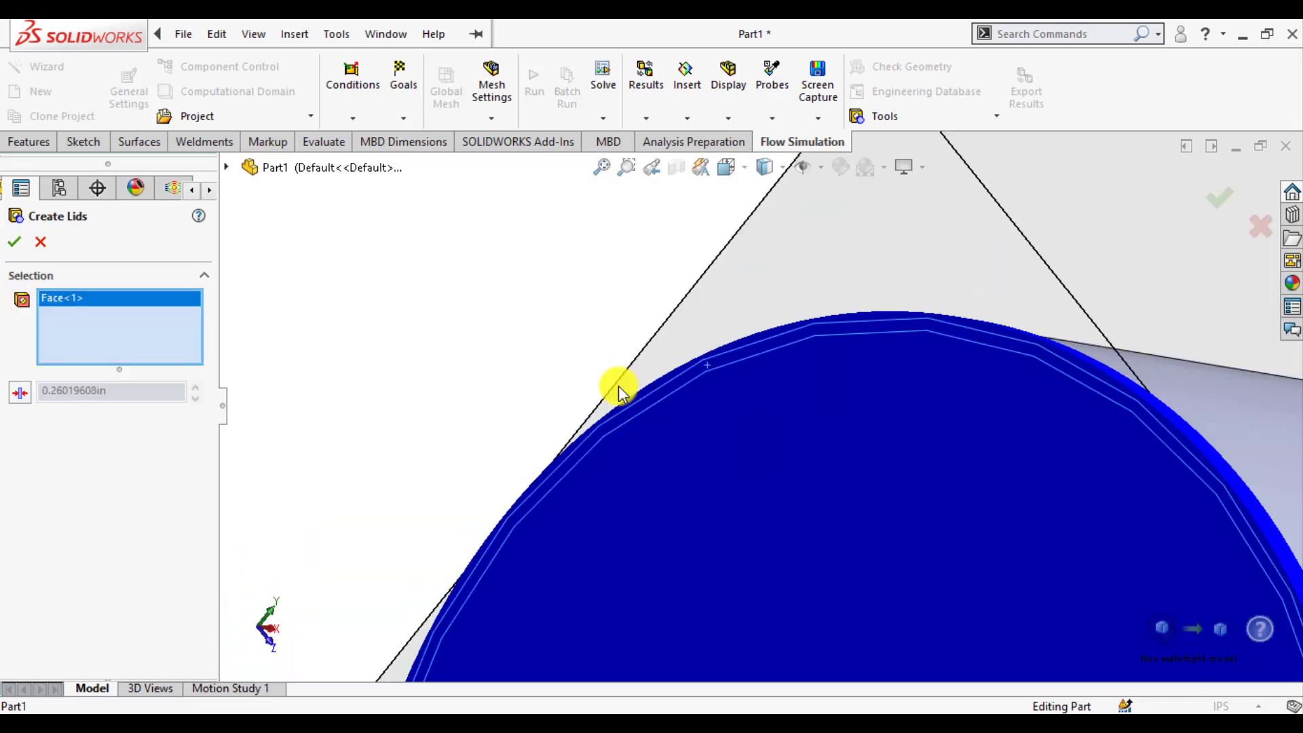
# Step: Add the thin annular end face at the duct's positive X end to the lid selection
pyautogui.moveTo(558, 350); pyautogui.dragTo(513, 324, button='middle')
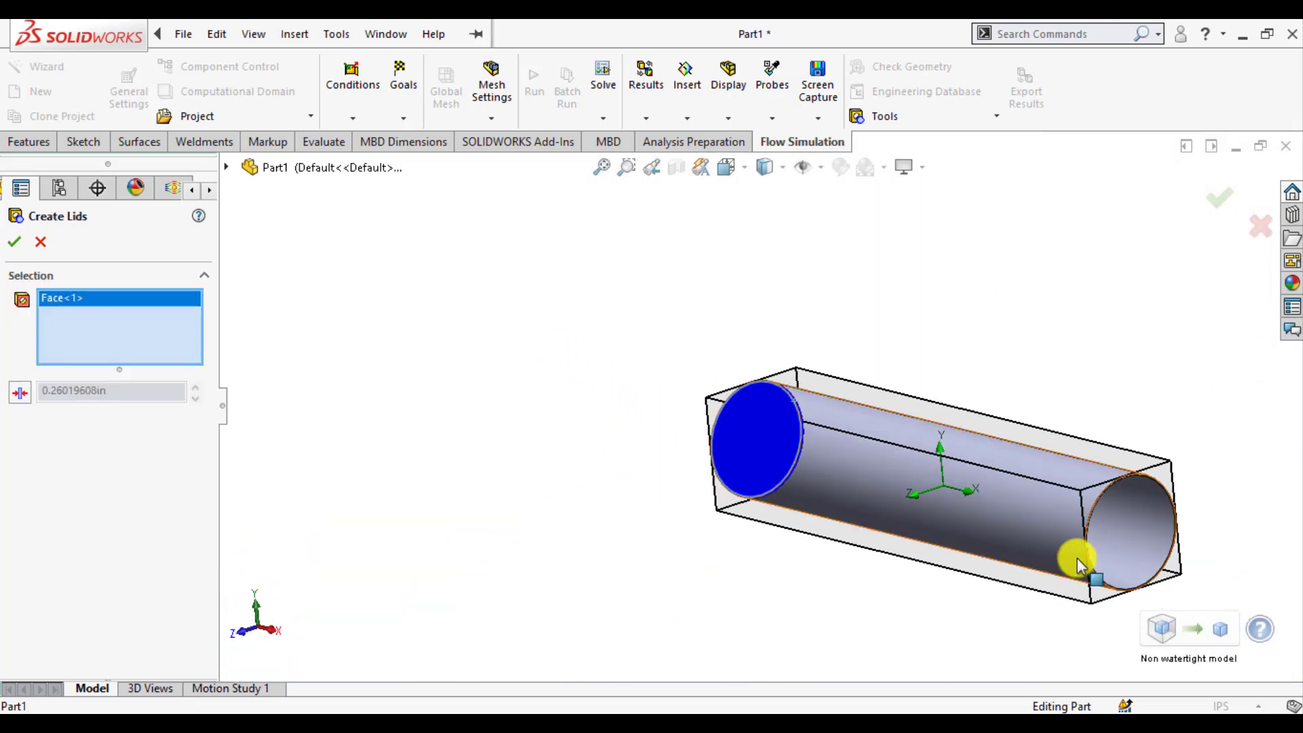
pyautogui.scroll(-10, 1176, 510)
pyautogui.scroll(-1, 840, 408)
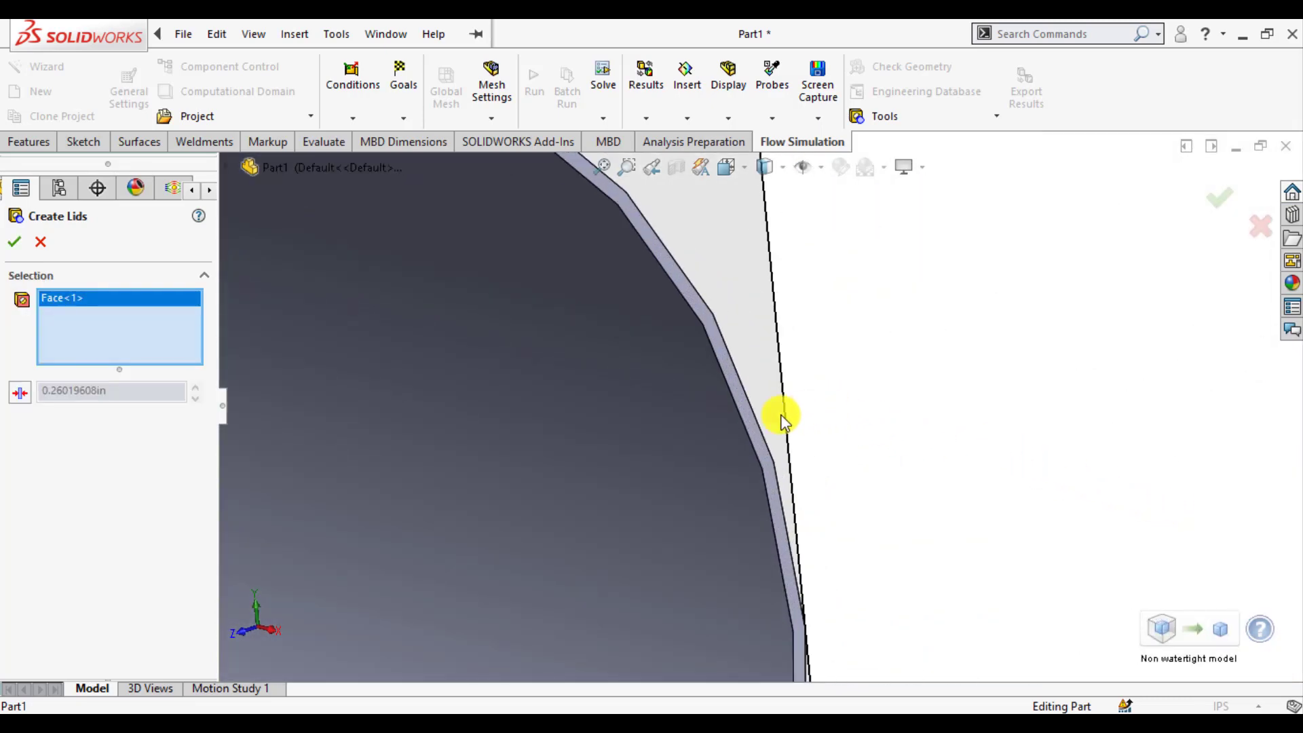
pyautogui.click(742, 401)
pyautogui.scroll(10, 963, 419)
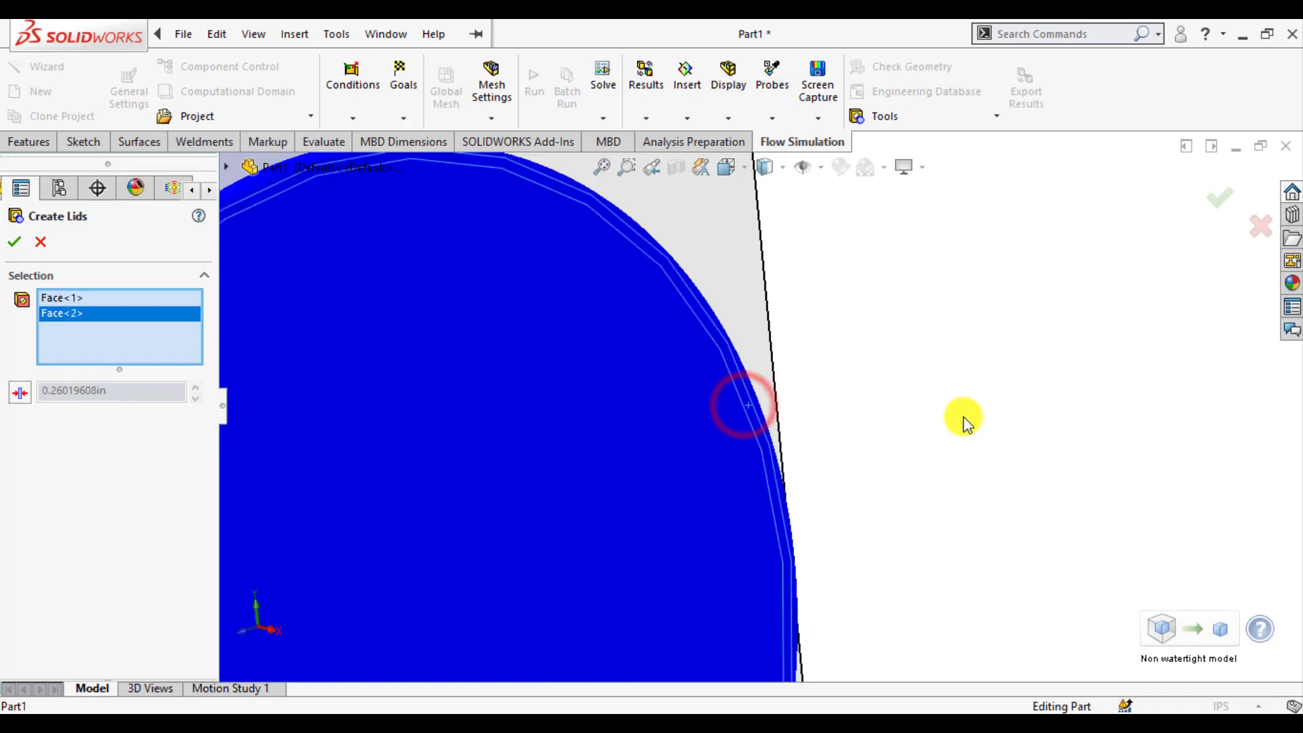
pyautogui.scroll(5, 974, 442)
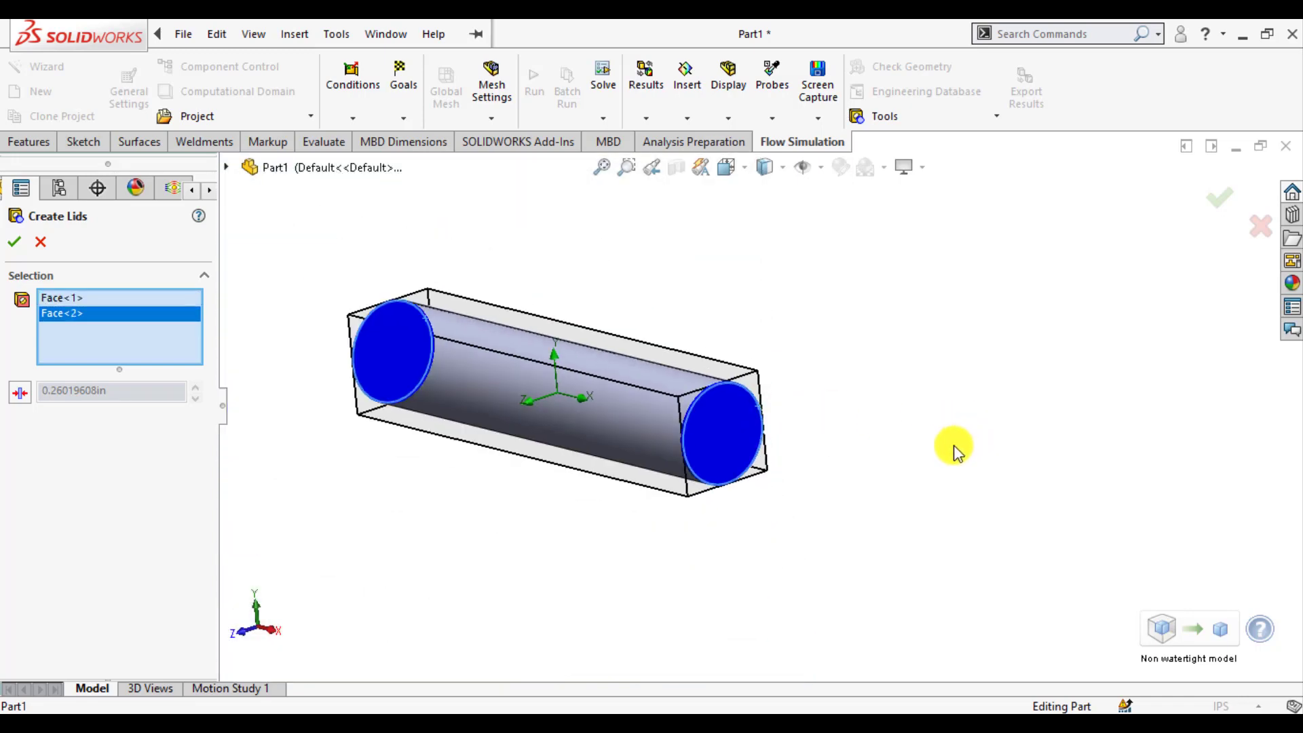
# Step: Set the thickness of both lids to 0.1 in, create them, and agree to reset the computational domain
pyautogui.click(20, 392)
pyautogui.click(108, 391)
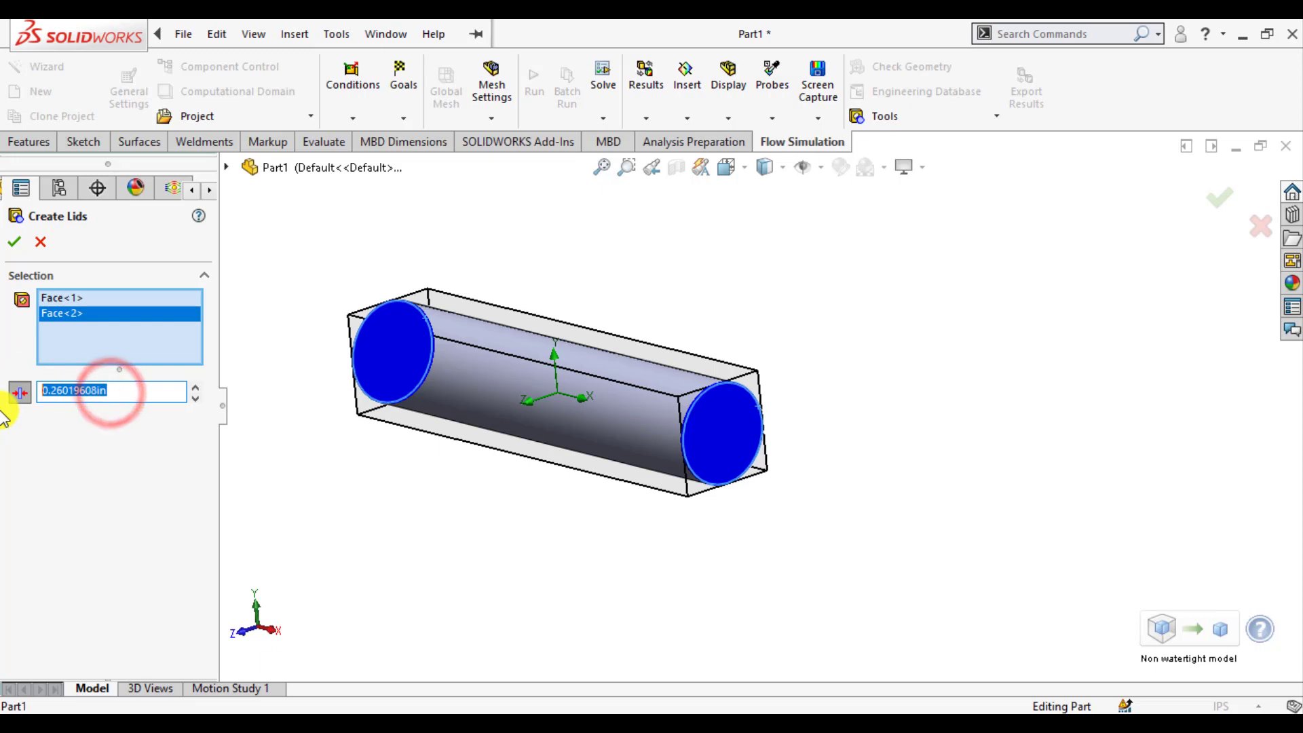
pyautogui.write('.1')
pyautogui.press('Return')
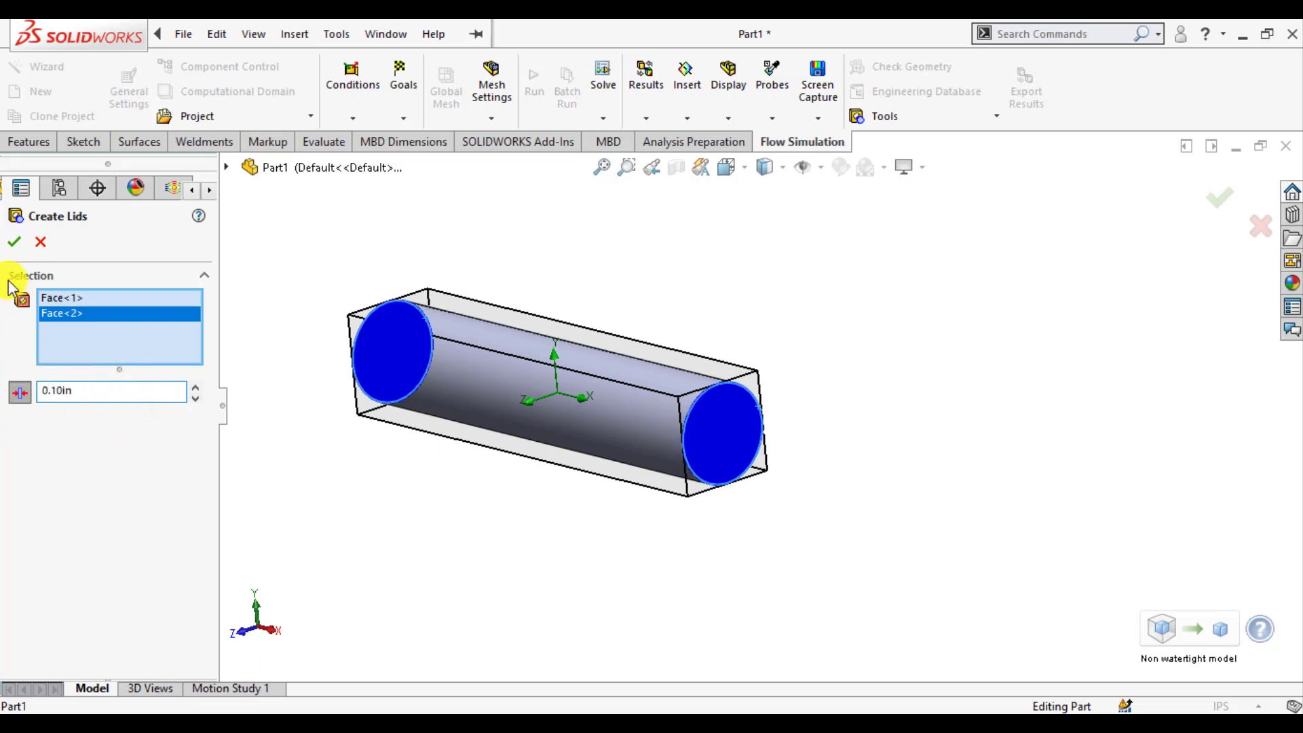
pyautogui.click(15, 243)
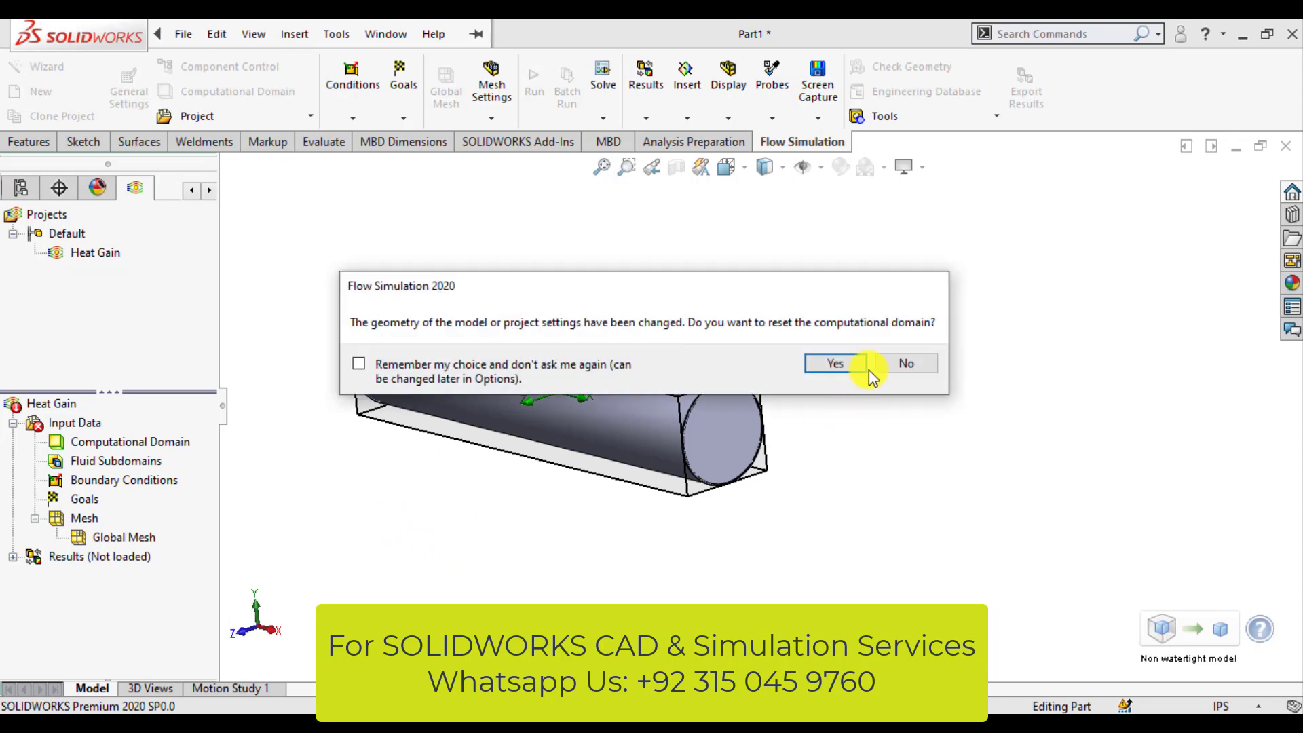
pyautogui.click(839, 364)
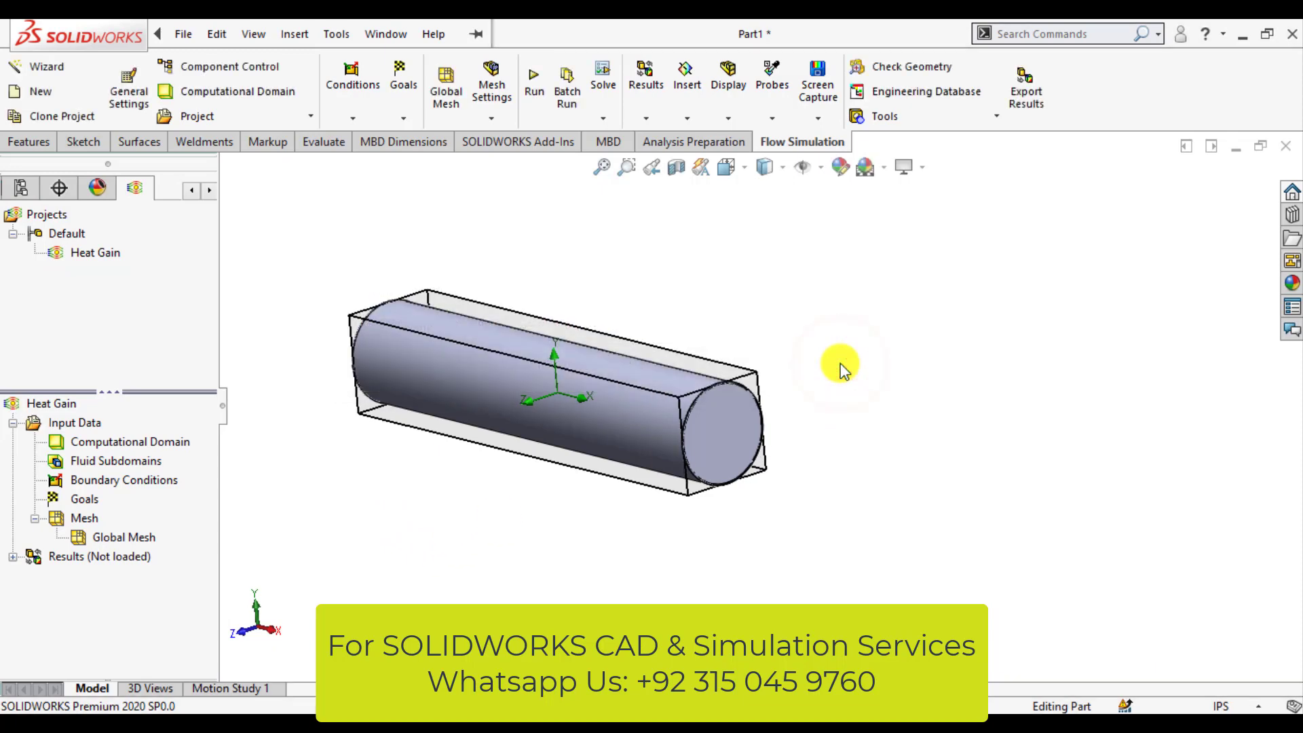
# Step: Hide the computational domain box around the duct
pyautogui.press('f')
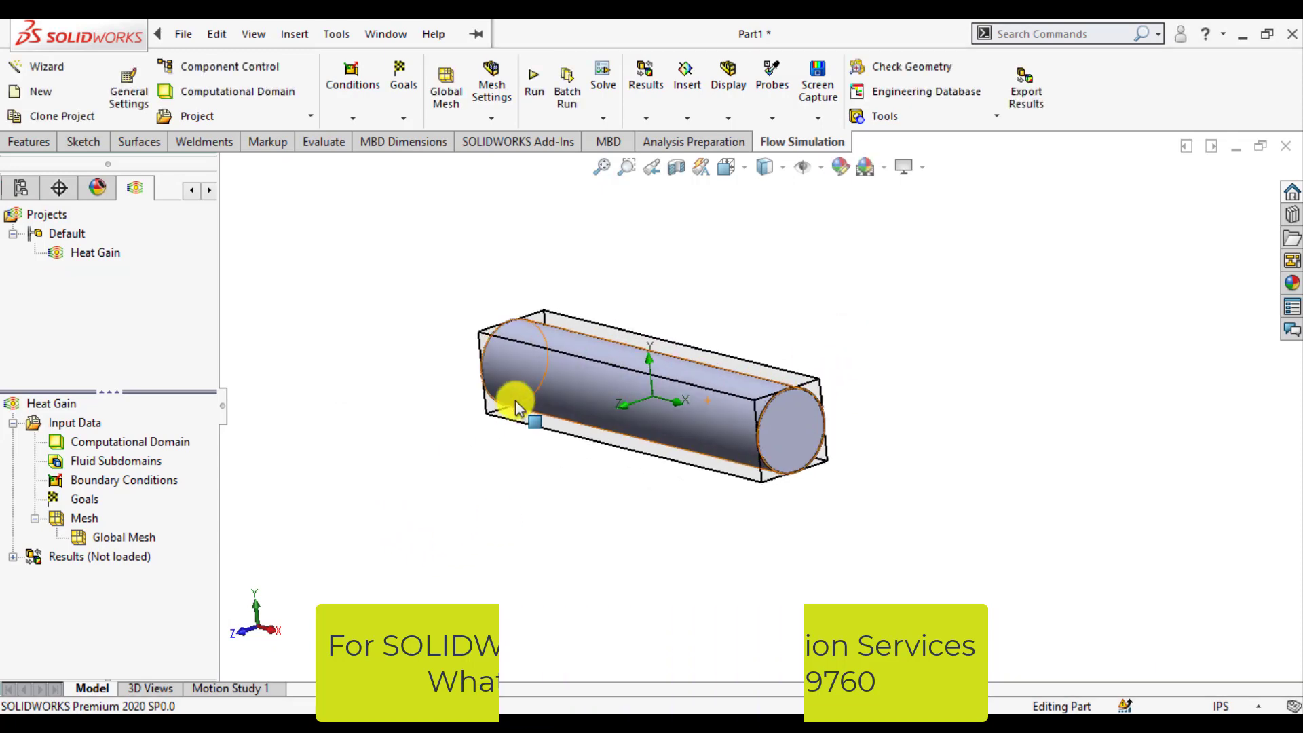
pyautogui.rightClick(106, 448)
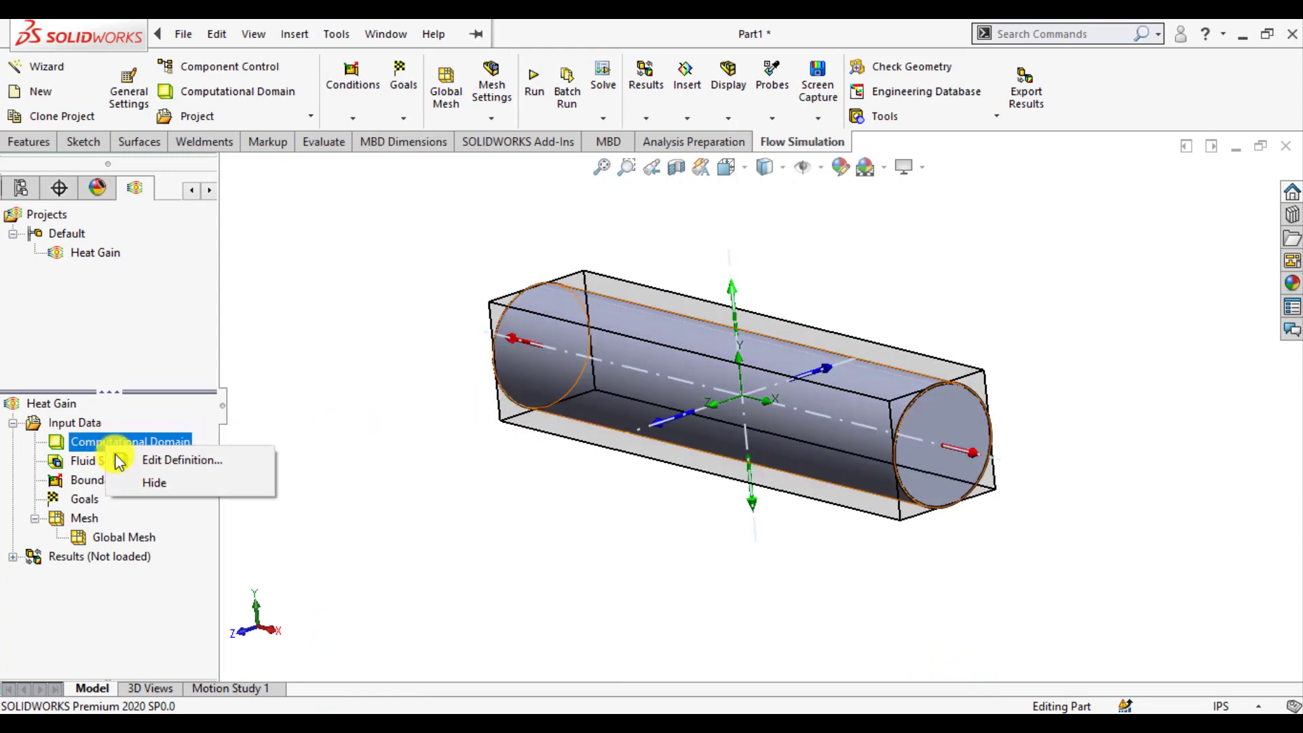
pyautogui.click(139, 481)
# Step: Start a boundary condition on the inner face of the lid at the negative X end, removing the outer lid face from the selection
pyautogui.moveTo(413, 522); pyautogui.dragTo(689, 388, button='middle')
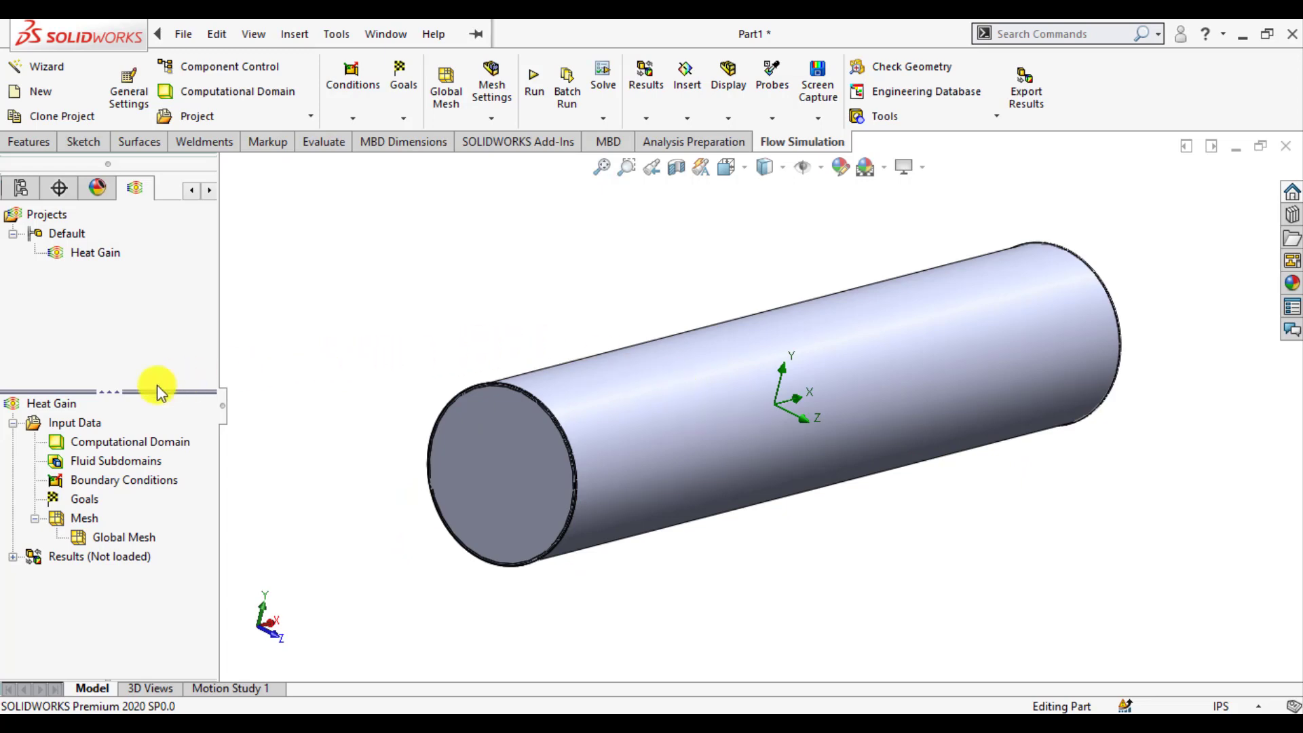
pyautogui.rightClick(77, 488)
pyautogui.click(133, 494)
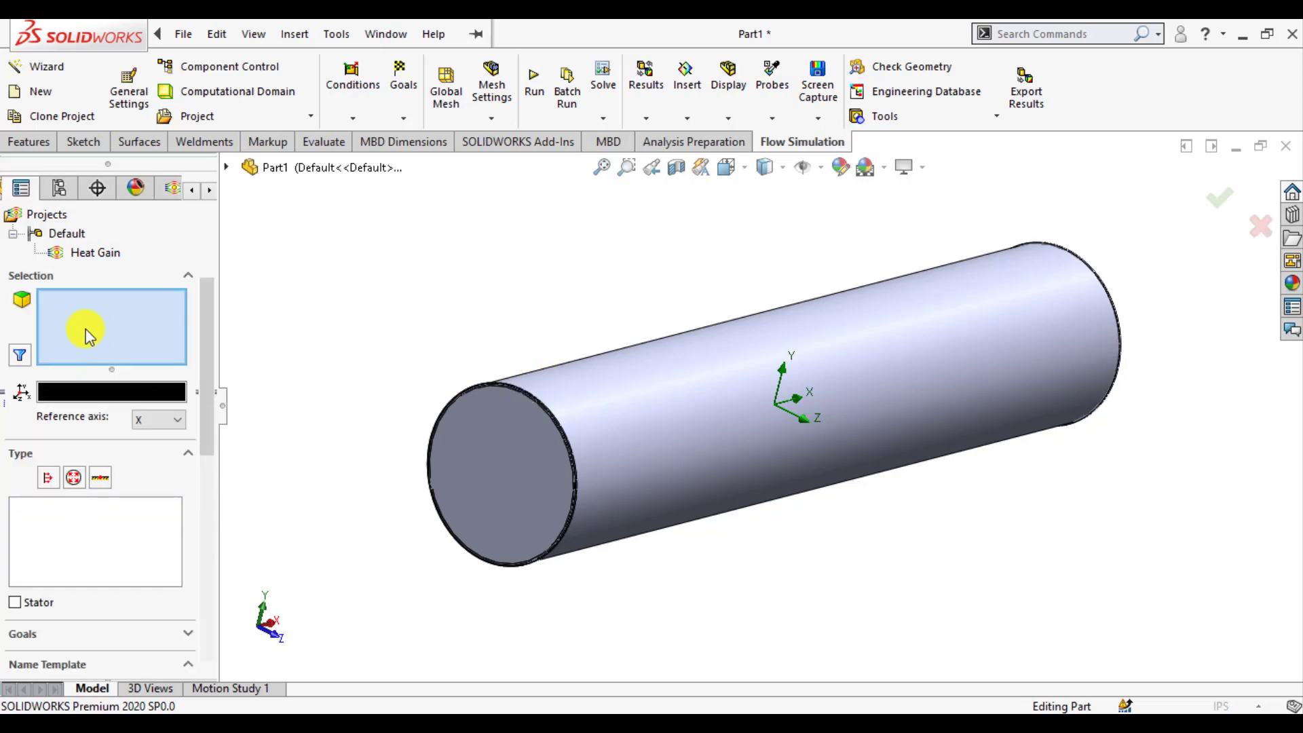
pyautogui.click(487, 476)
pyautogui.rightClick(497, 488)
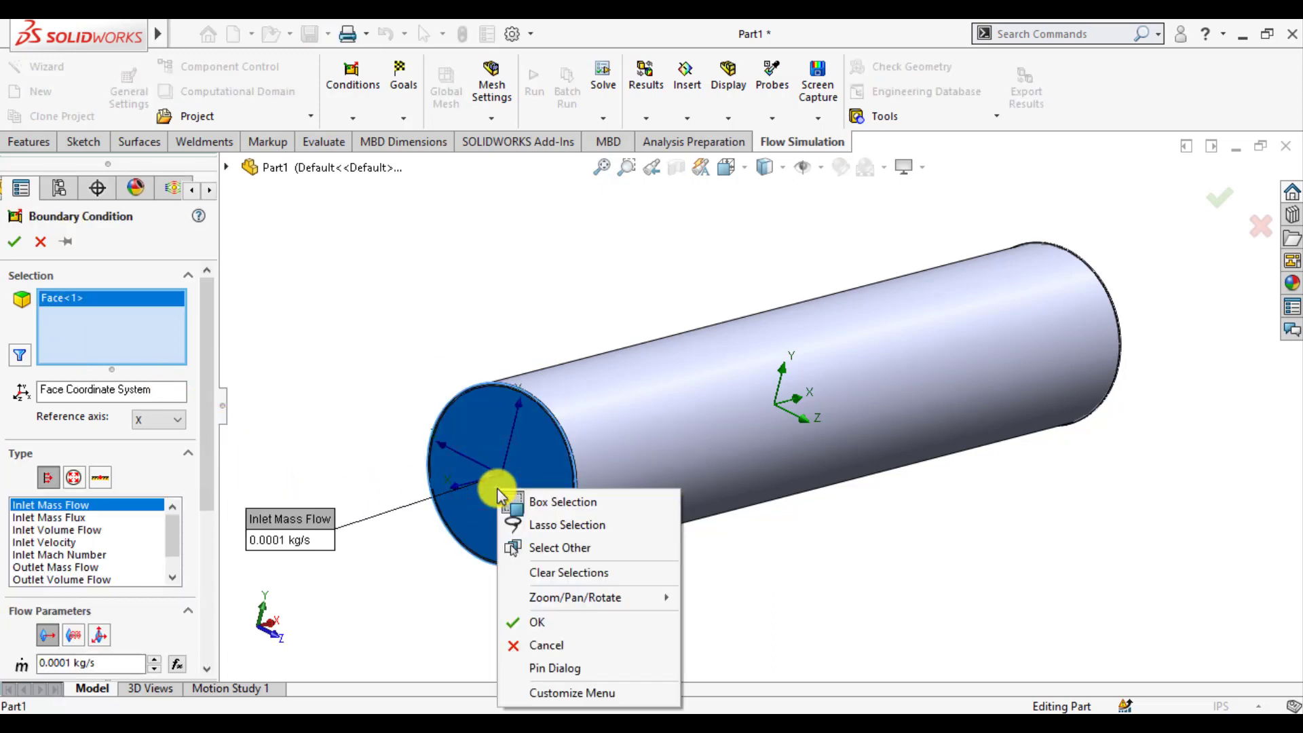
pyautogui.click(545, 549)
pyautogui.click(528, 512)
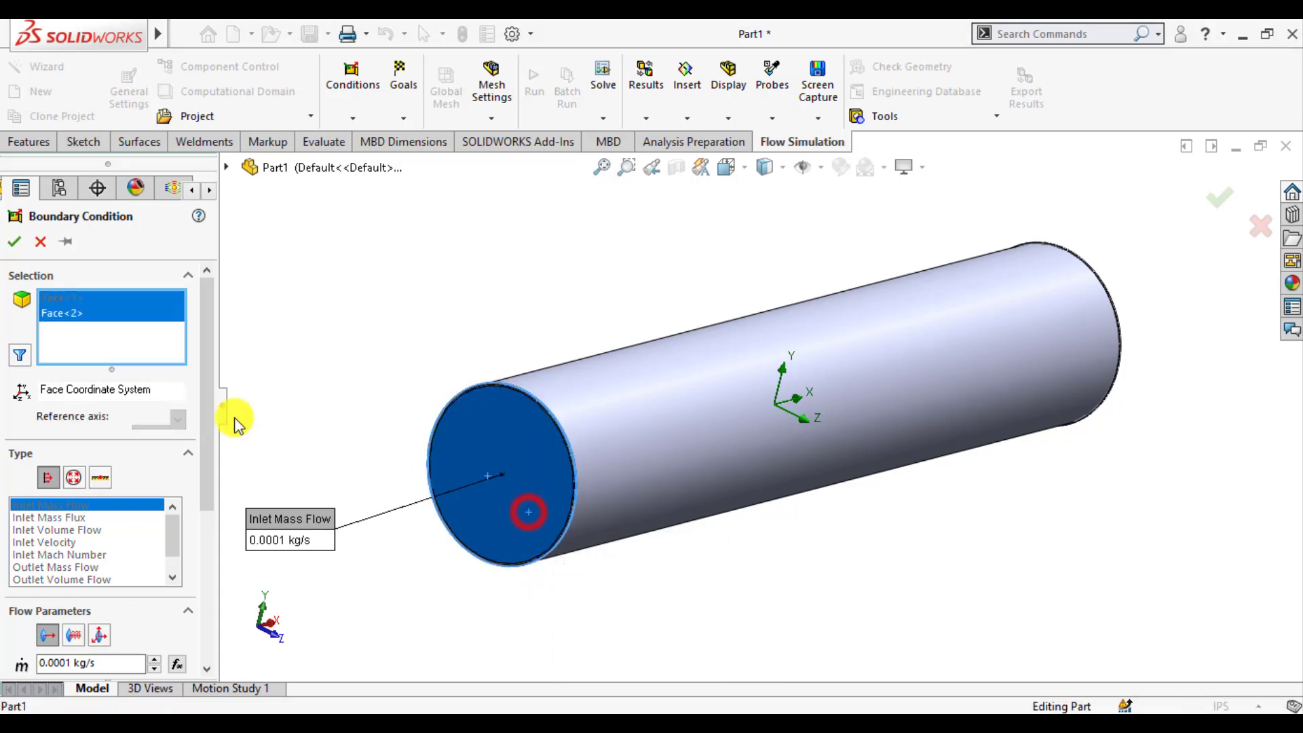
pyautogui.click(87, 299)
pyautogui.rightClick(87, 299)
pyautogui.click(145, 336)
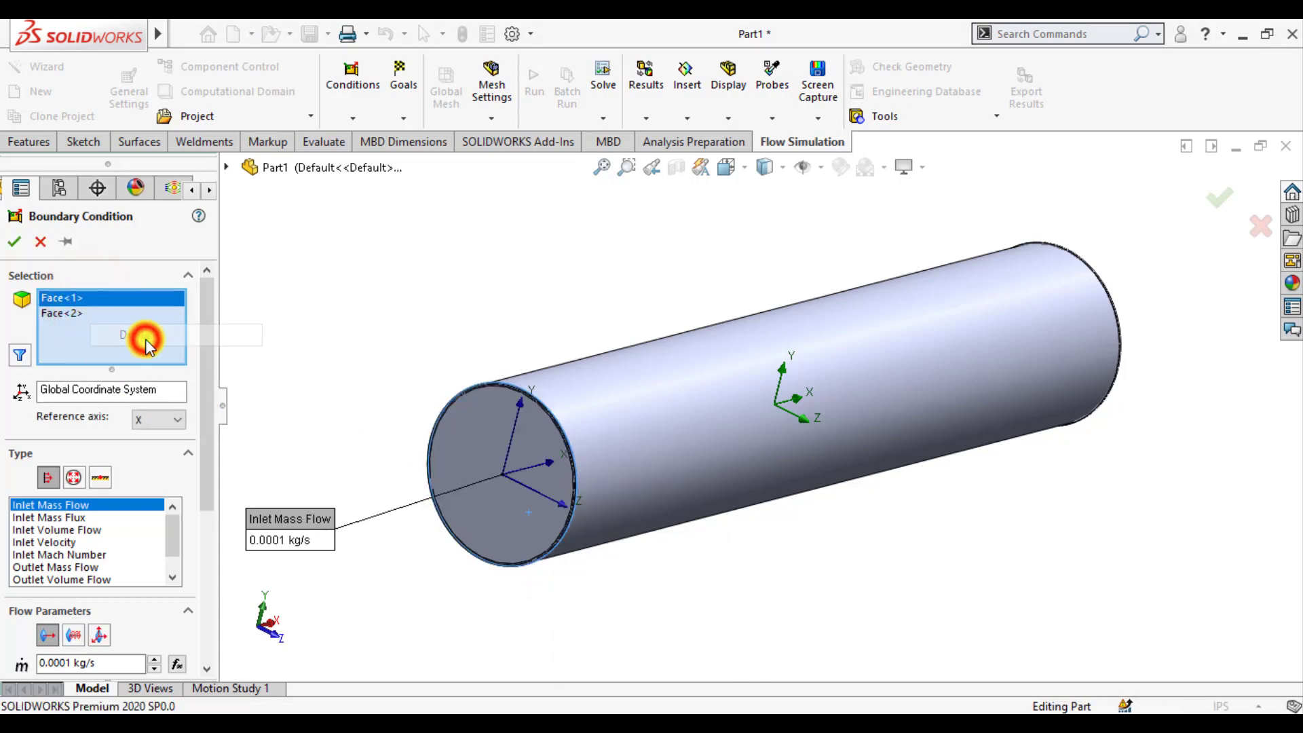
# Step: Define the condition as an Inlet Volume Flow of 425 ft^3/min, check its thermodynamic parameters, and accept it
pyautogui.click(65, 530)
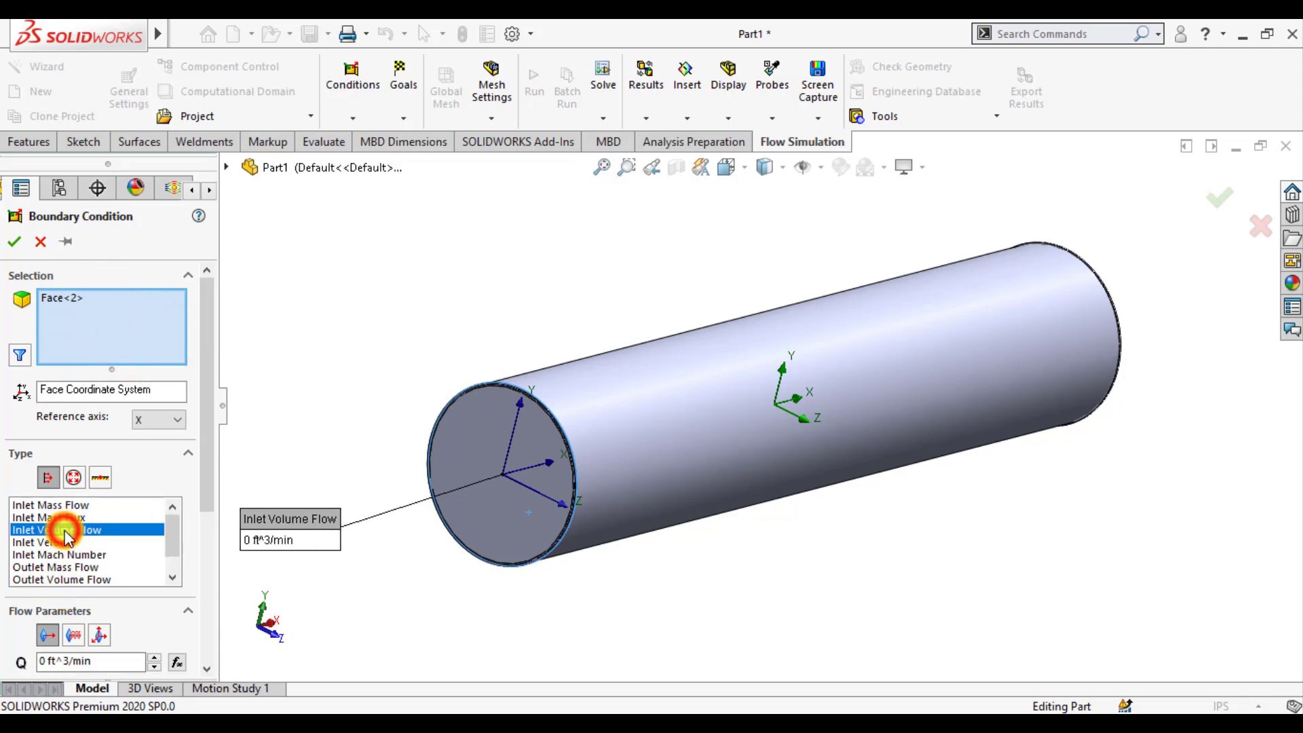
pyautogui.click(174, 553)
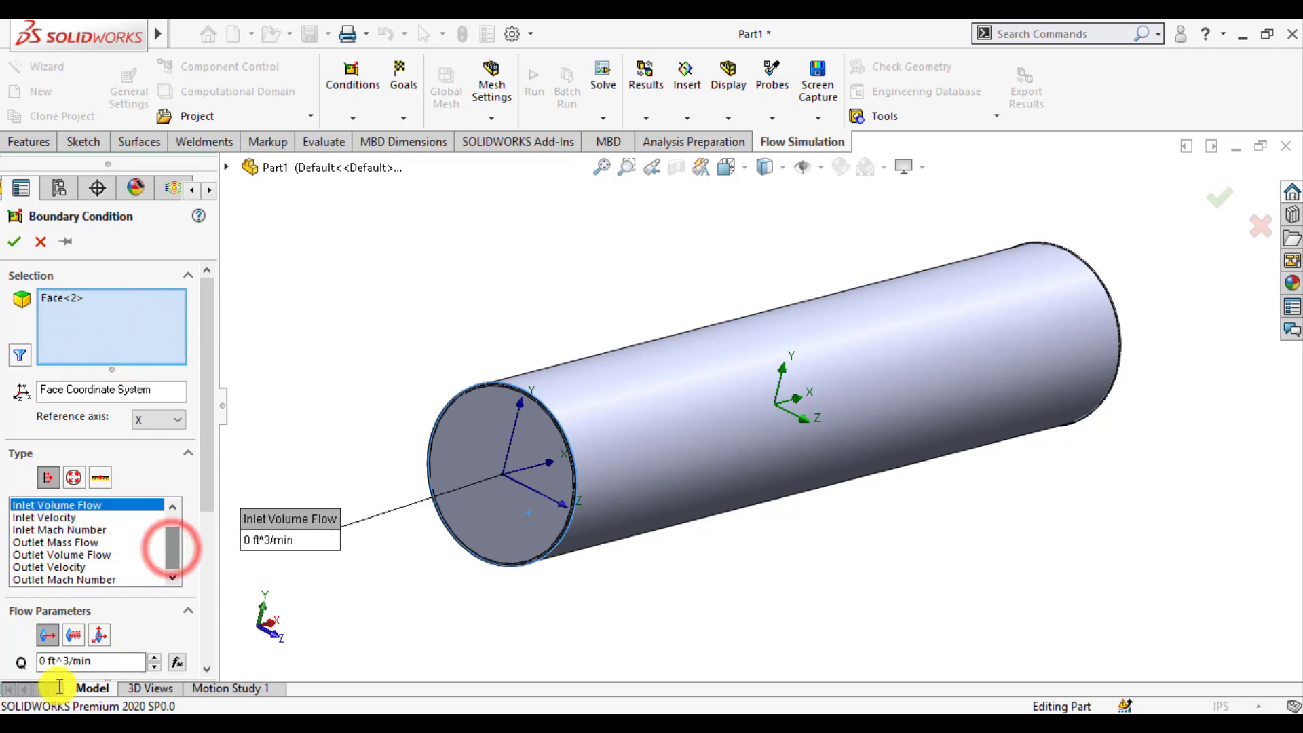
pyautogui.doubleClick(46, 666)
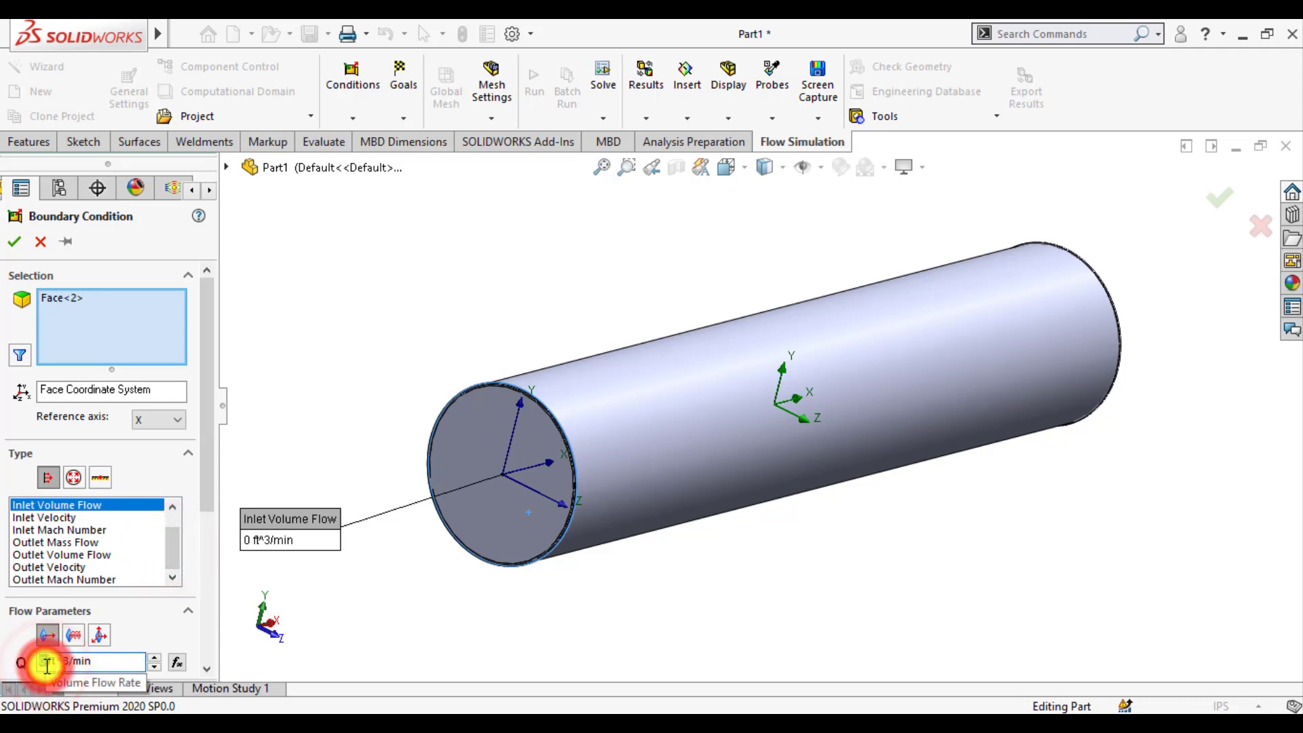
pyautogui.write('425')
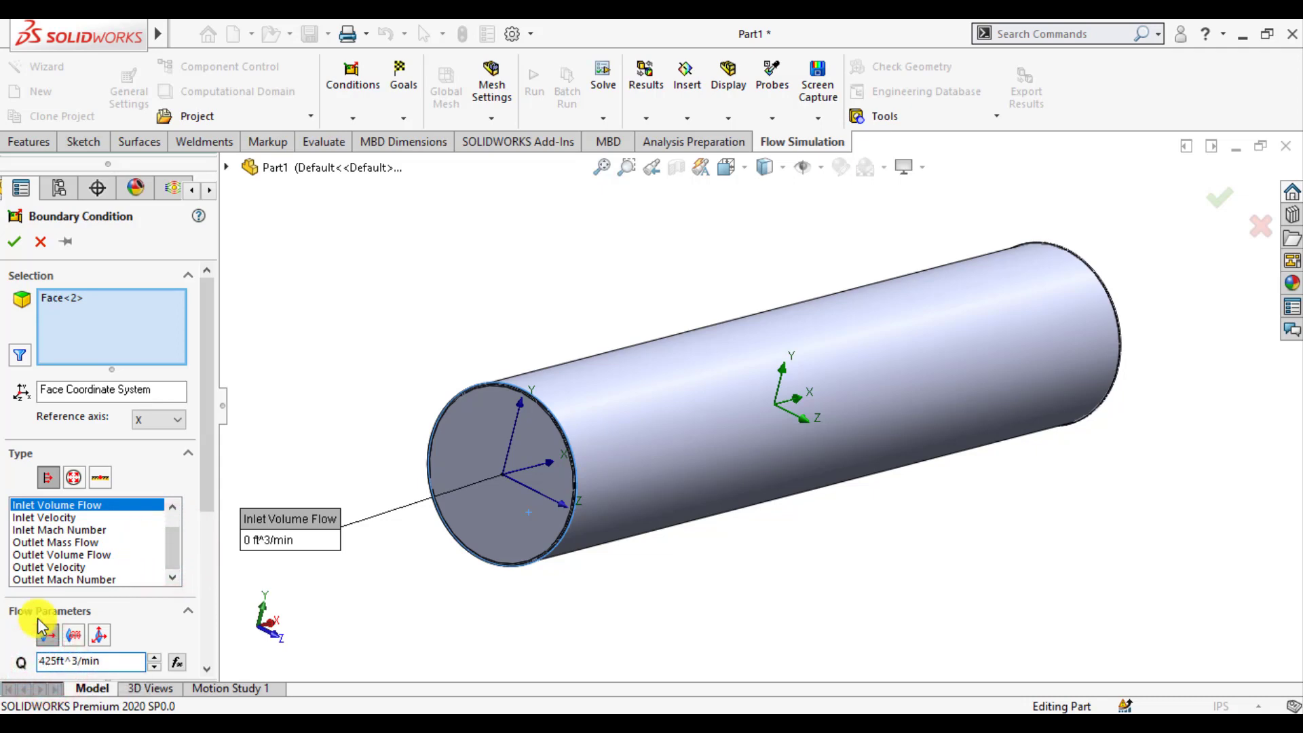
pyautogui.moveTo(203, 473); pyautogui.dragTo(216, 619)
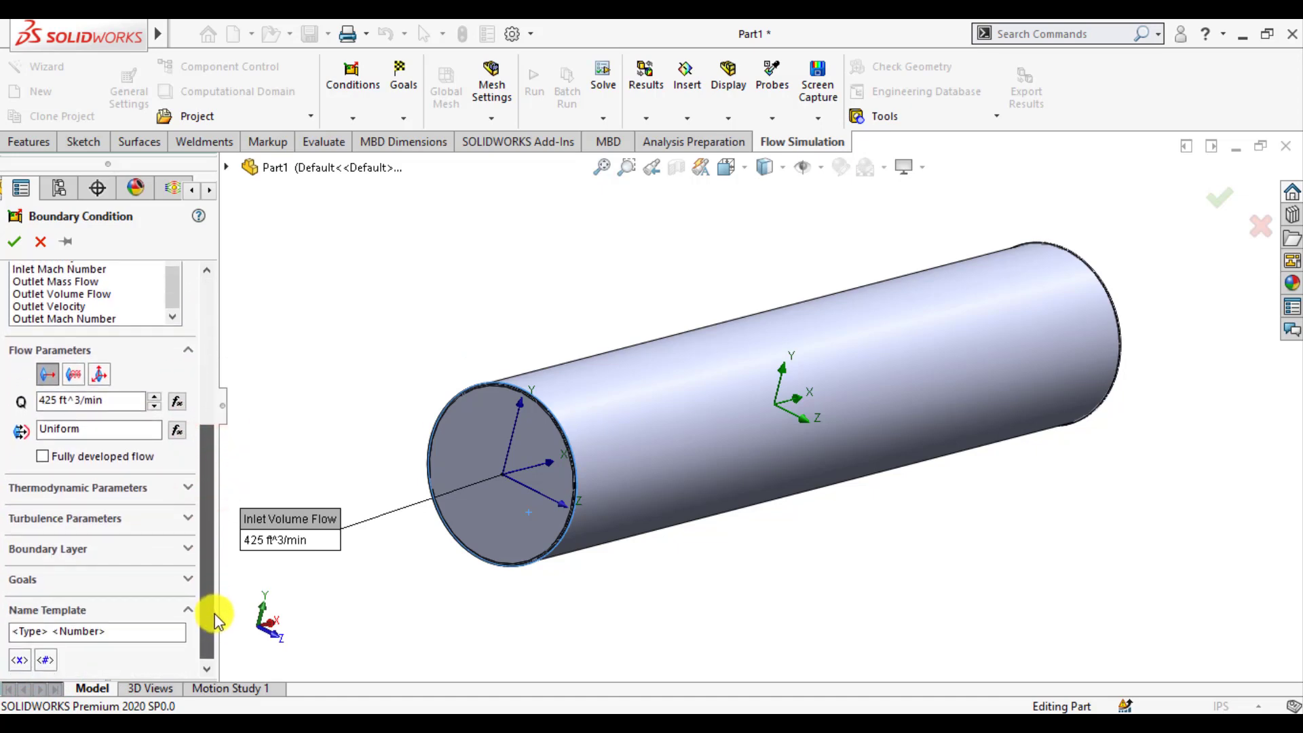
pyautogui.click(66, 492)
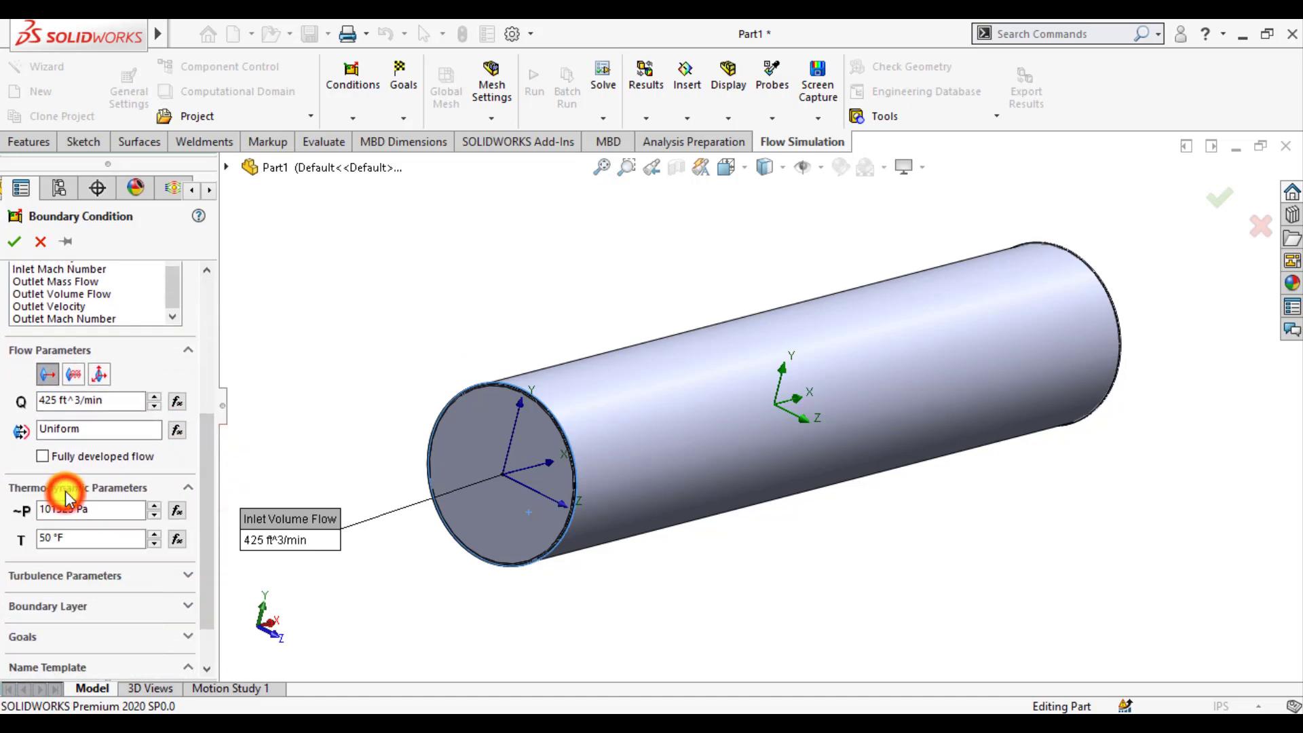
pyautogui.click(15, 243)
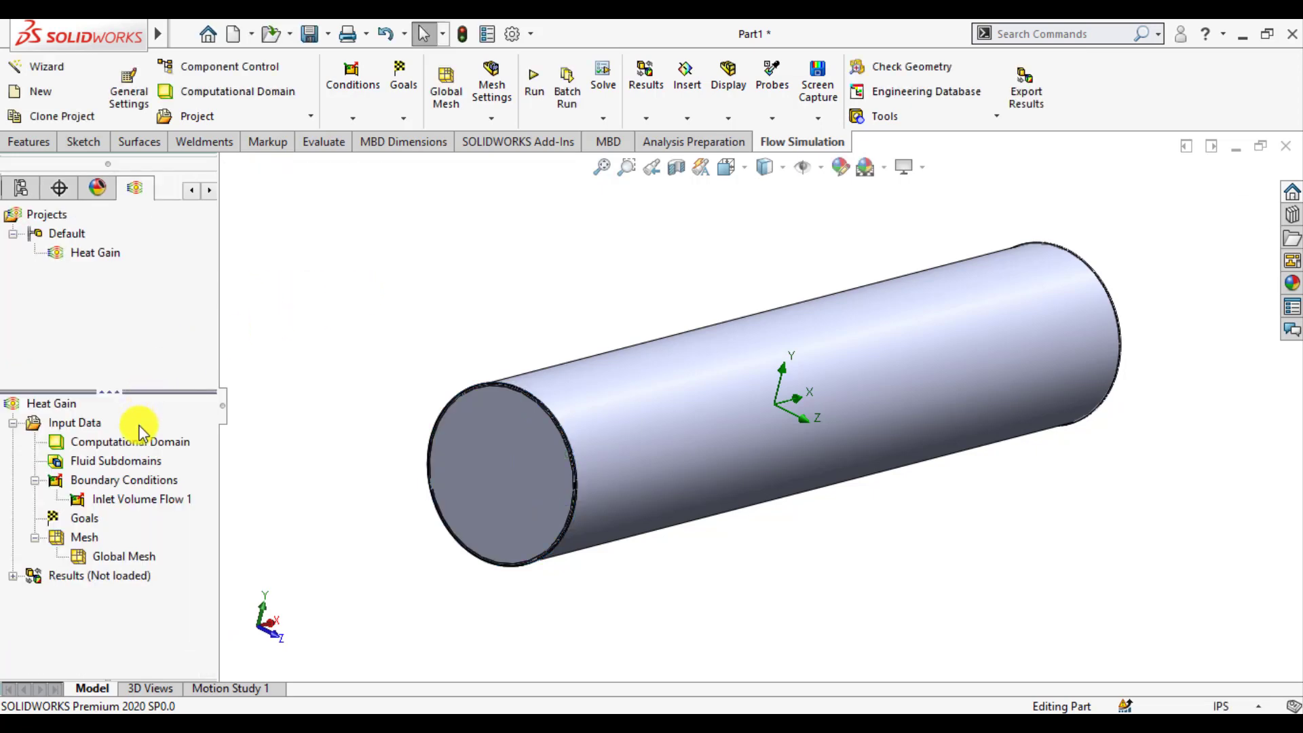
# Step: Start another boundary condition on the inner face of the positive X end's lid, leaving the outer lid face out of the selection
pyautogui.rightClick(143, 480)
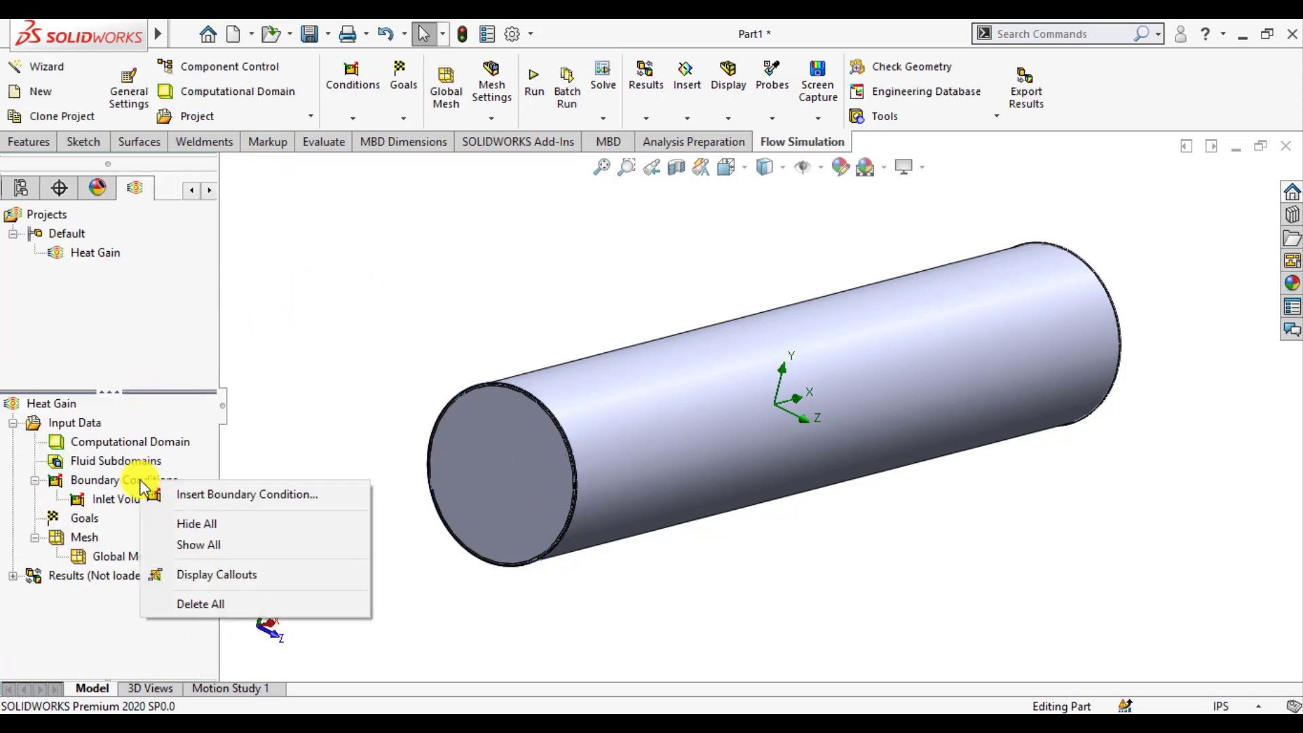
pyautogui.click(190, 498)
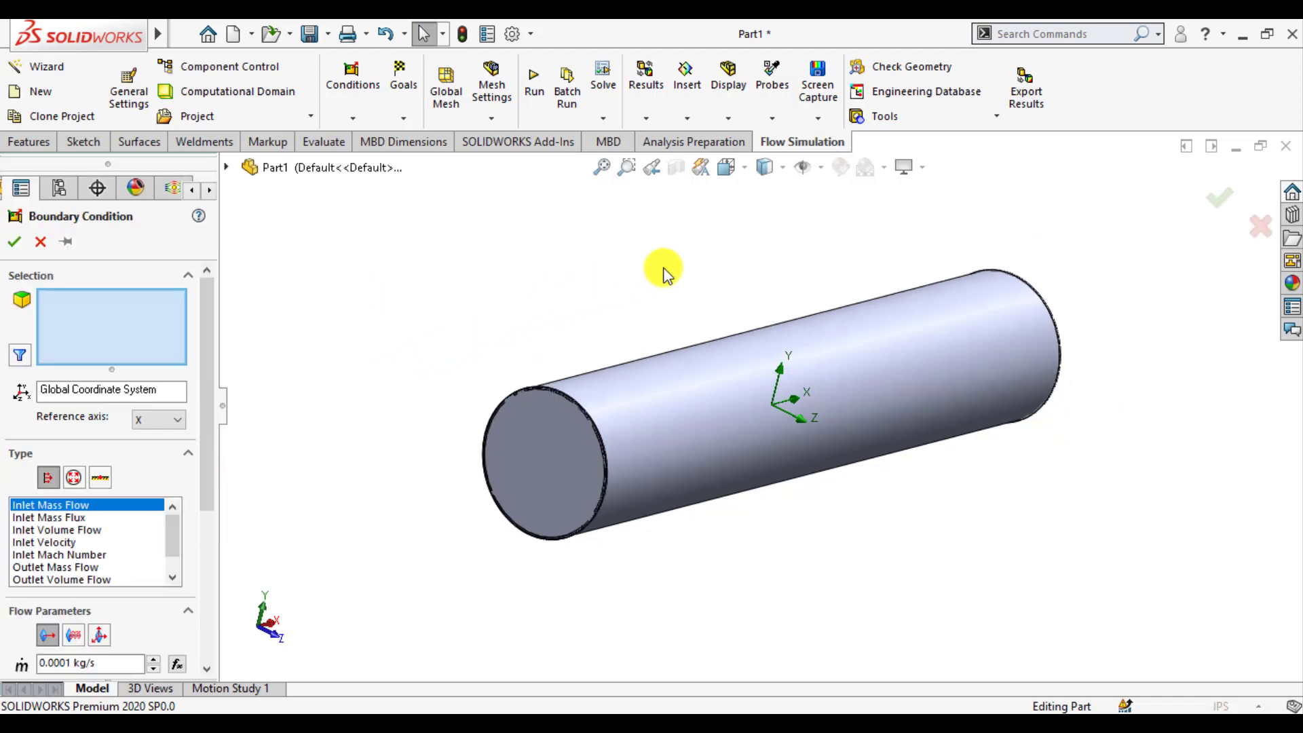
pyautogui.moveTo(666, 271); pyautogui.dragTo(554, 380, button='middle')
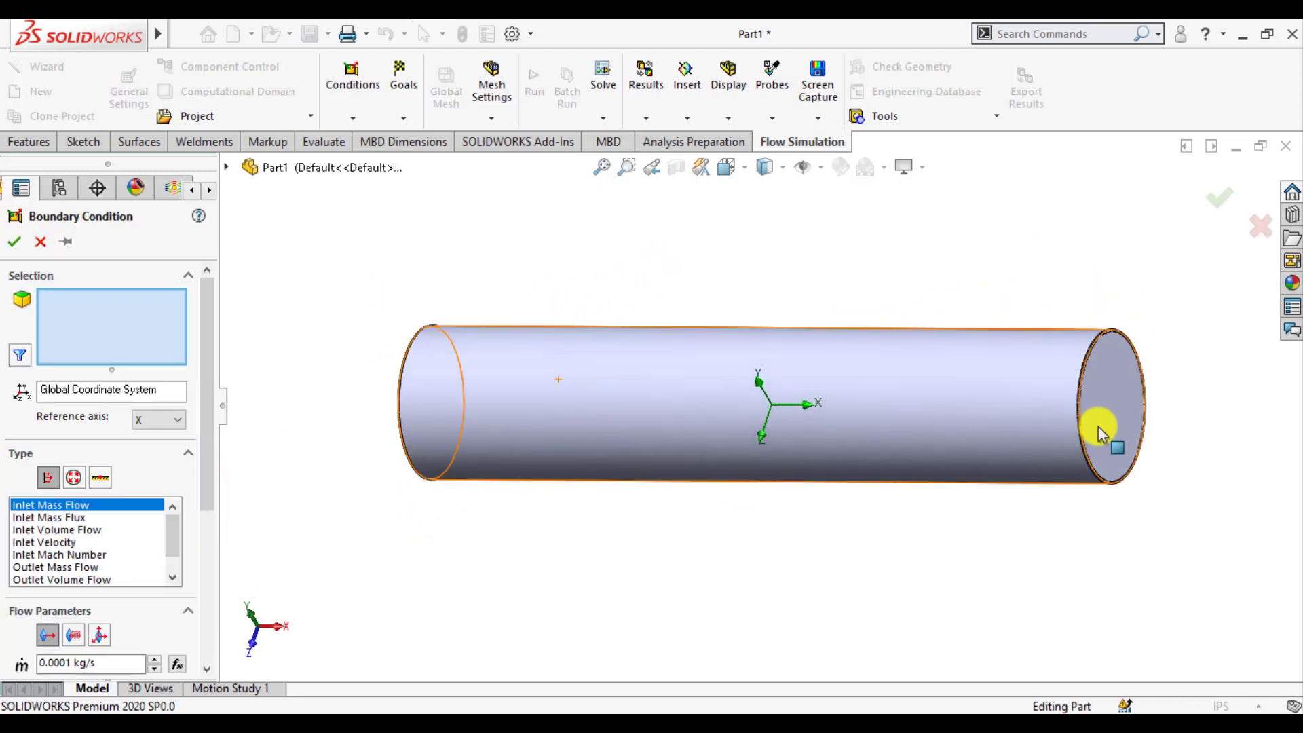
pyautogui.click(1101, 427)
pyautogui.rightClick(1105, 424)
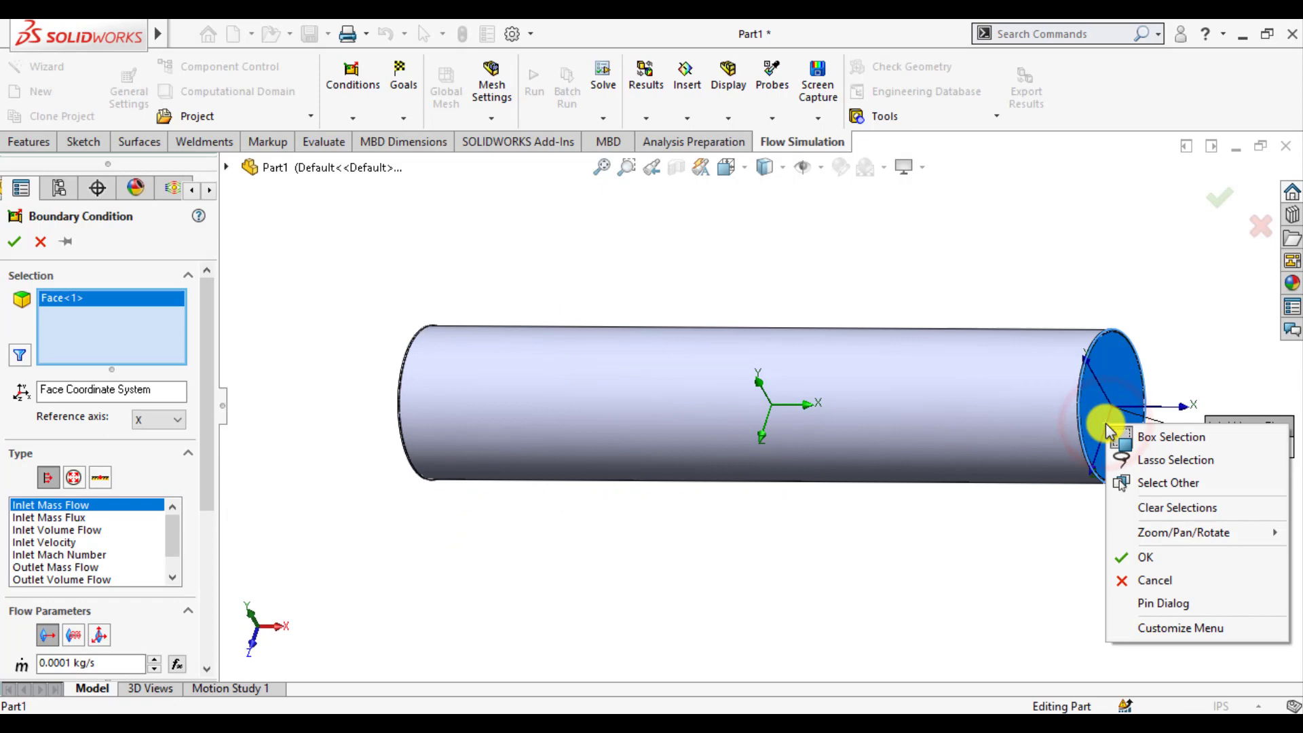
pyautogui.click(1148, 483)
pyautogui.click(1123, 455)
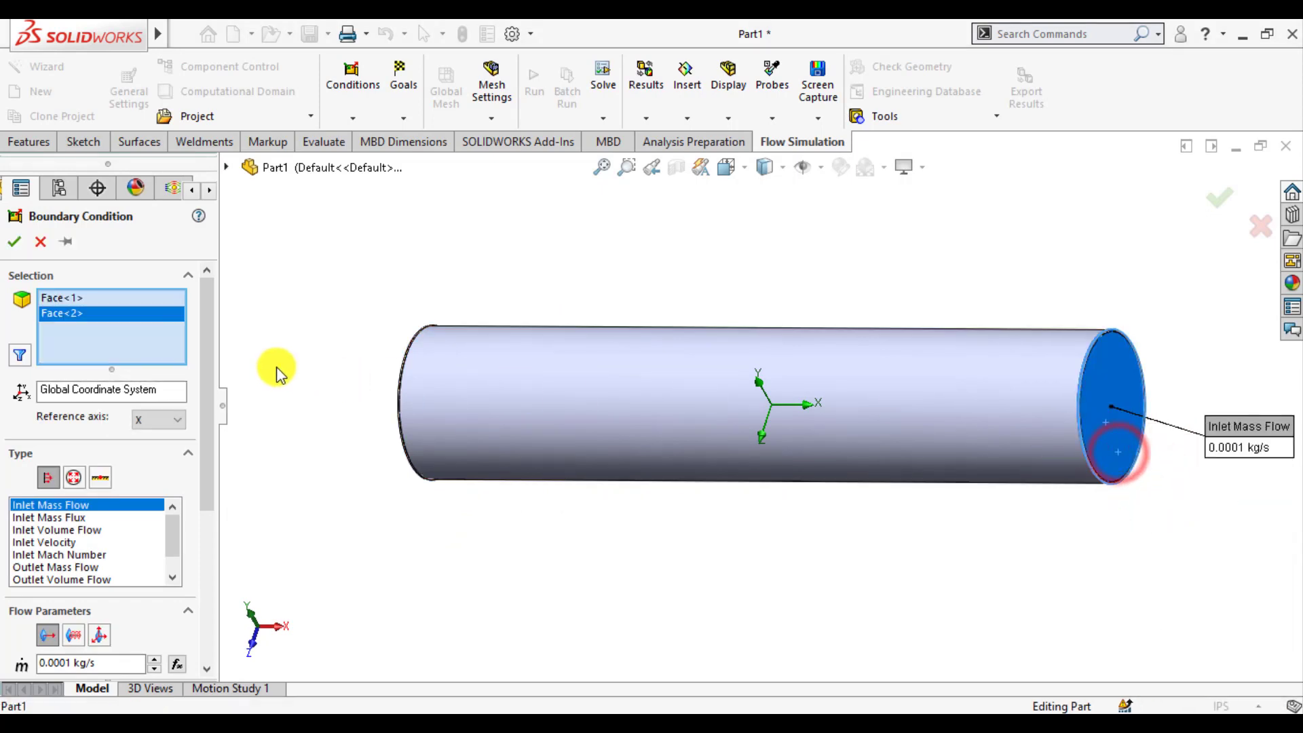
pyautogui.click(64, 298)
pyautogui.rightClick(65, 297)
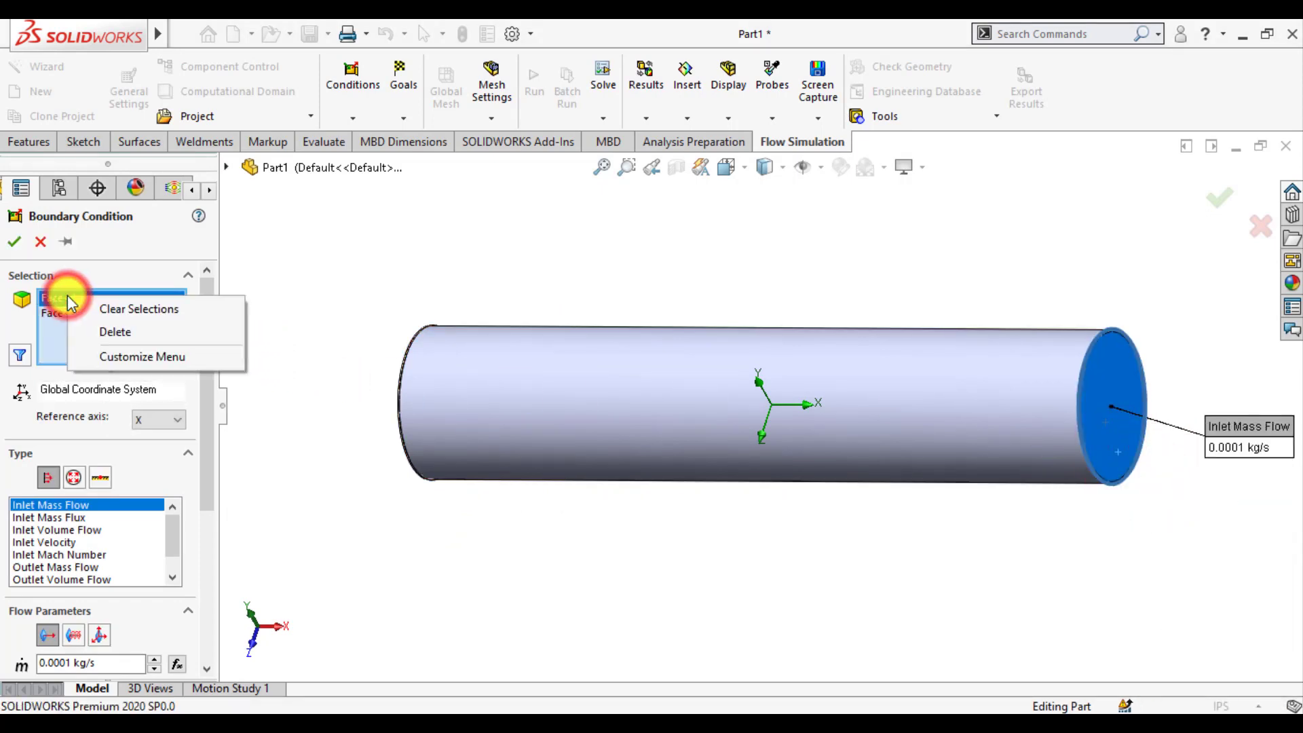
pyautogui.click(142, 334)
# Step: Make this face an Environment Pressure opening with the default 101325 Pa and 50 °F, and accept the condition
pyautogui.click(74, 477)
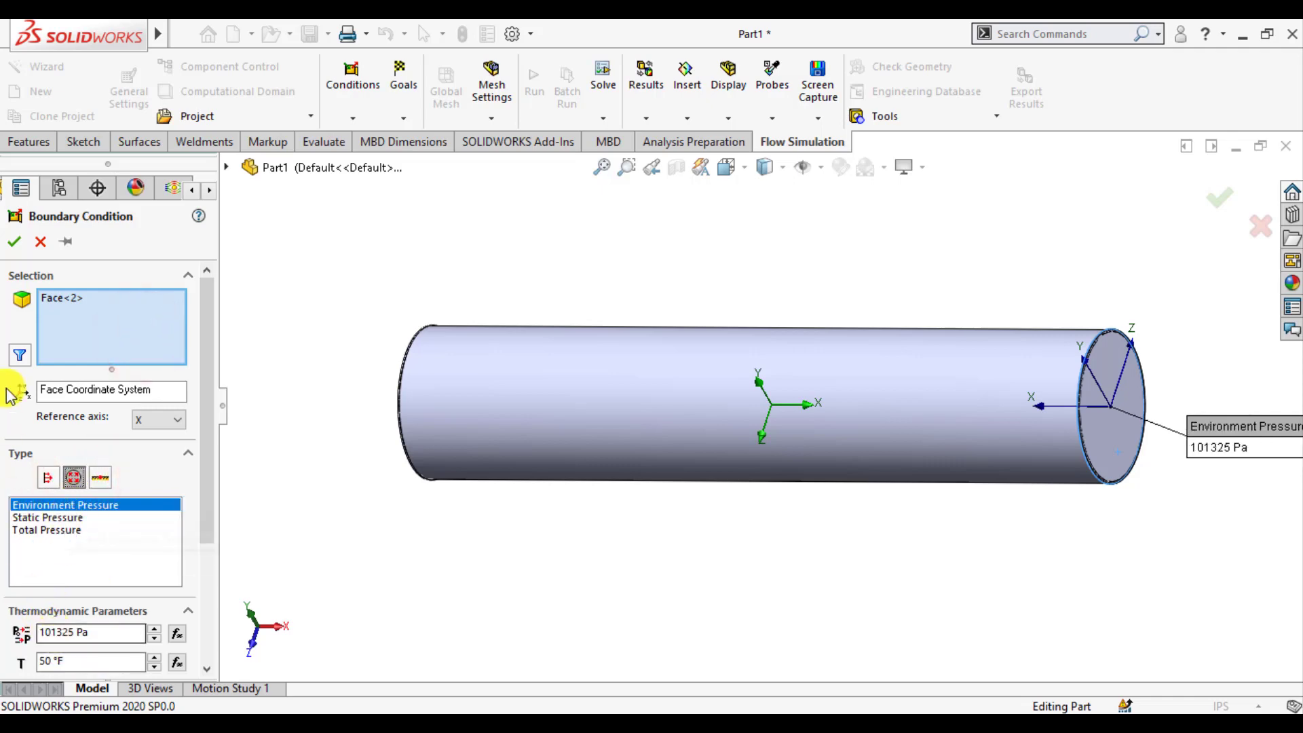
pyautogui.click(14, 246)
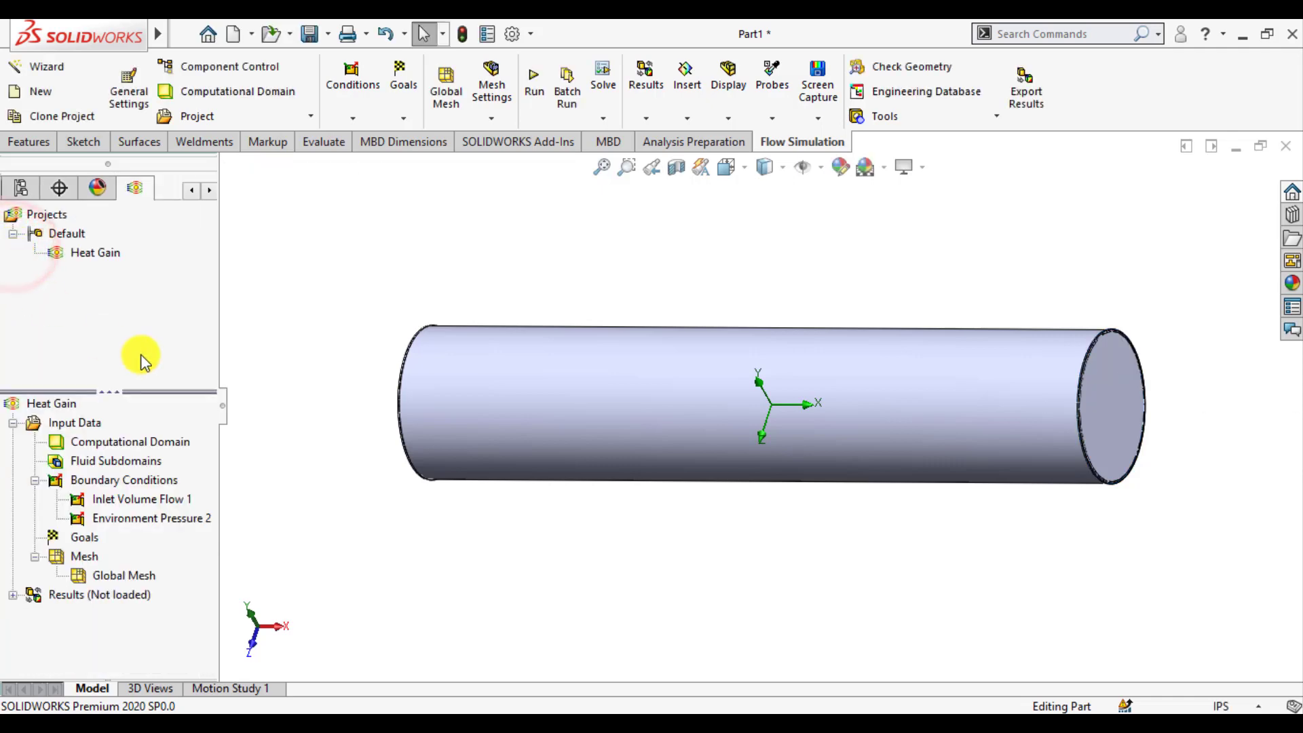
pyautogui.moveTo(355, 567); pyautogui.dragTo(498, 509, button='middle')
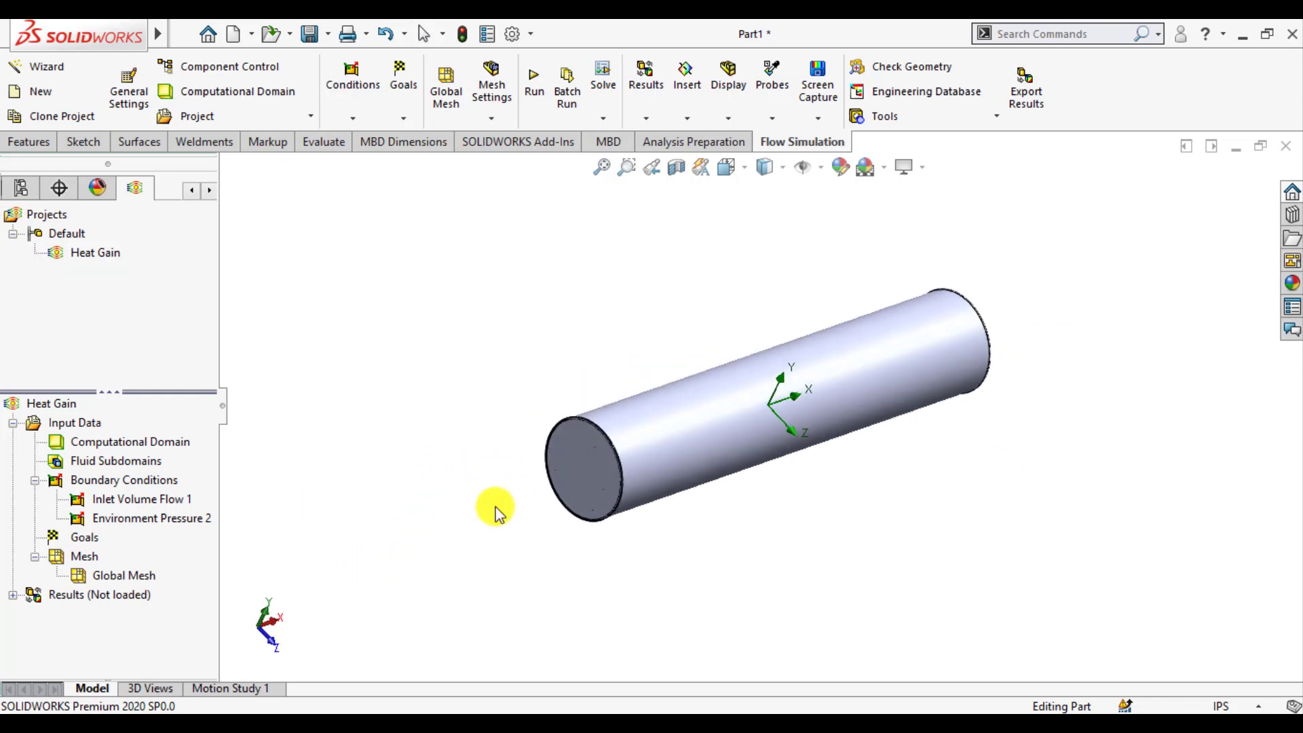
# Step: Hide the thin-walled duct body so that only the two end lids are shown
pyautogui.scroll(-2, 666, 397)
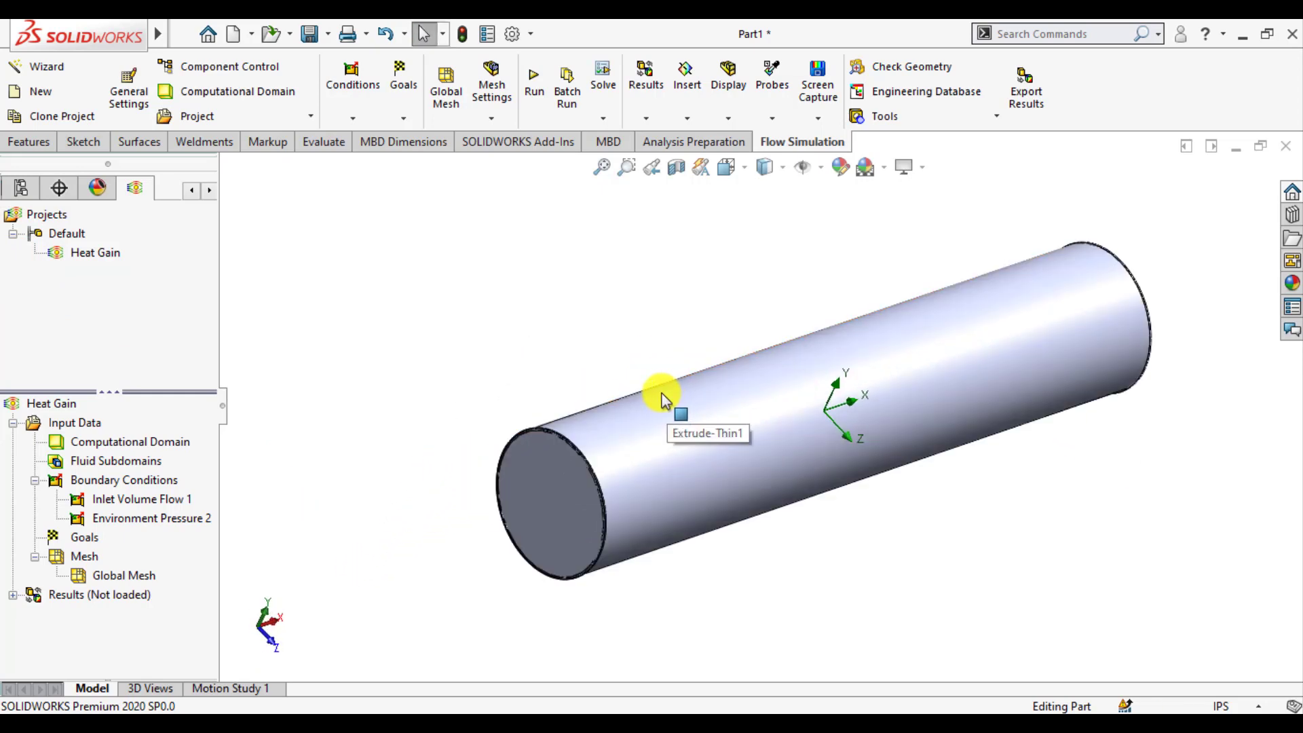
pyautogui.click(656, 426)
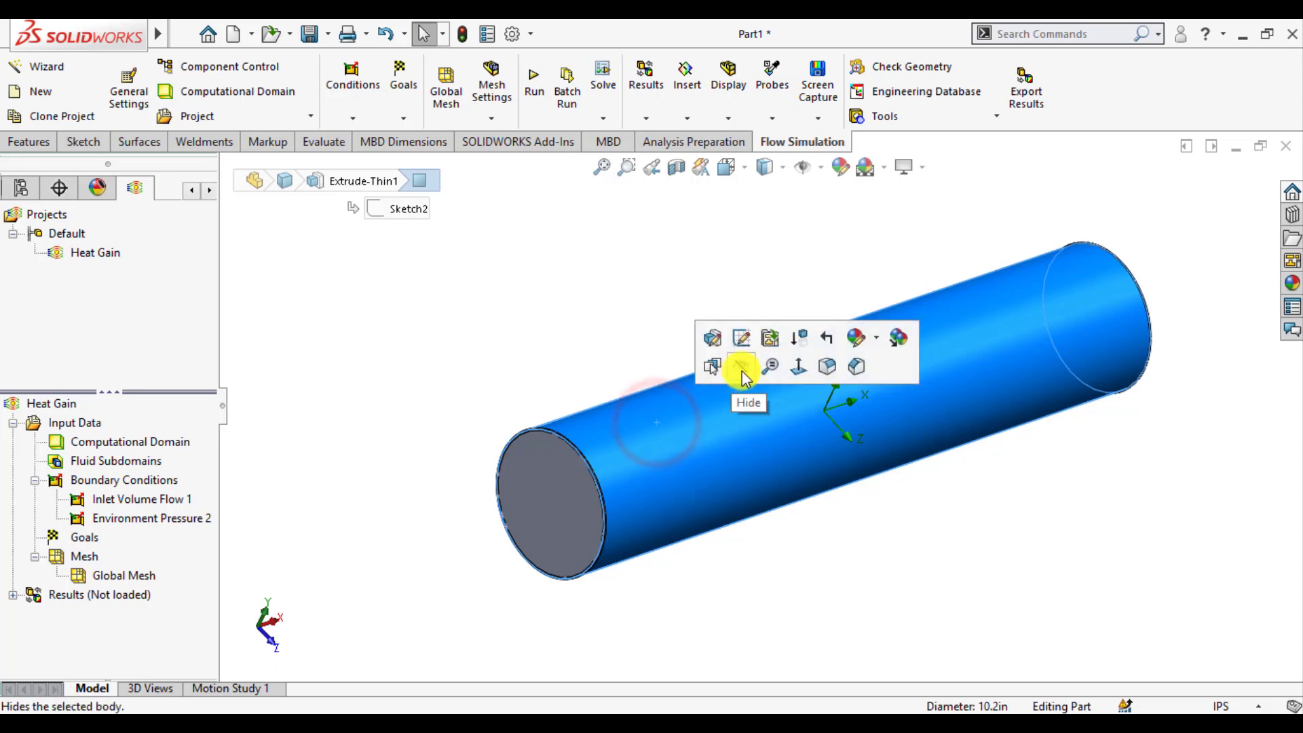
pyautogui.click(743, 370)
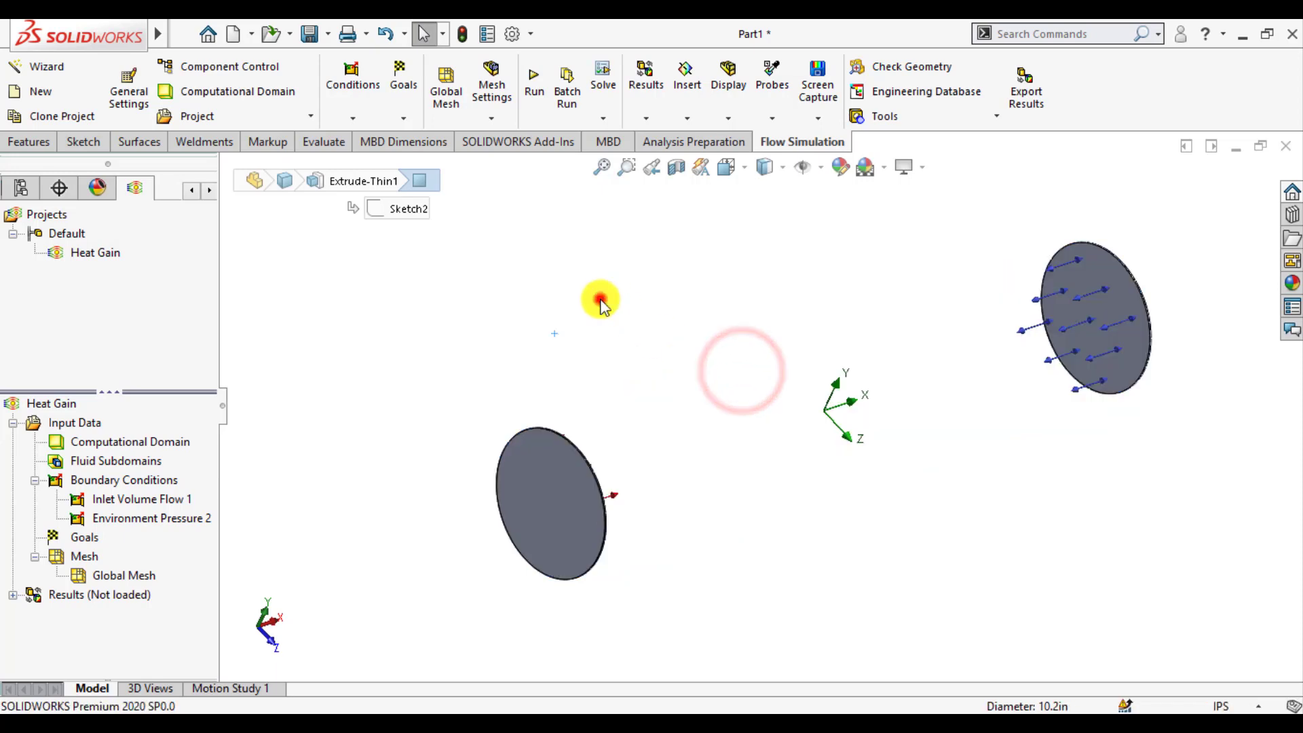
# Step: Add a surface goal for average Temperature (Fluid) on the inner face of the positive X end's lid
pyautogui.rightClick(83, 545)
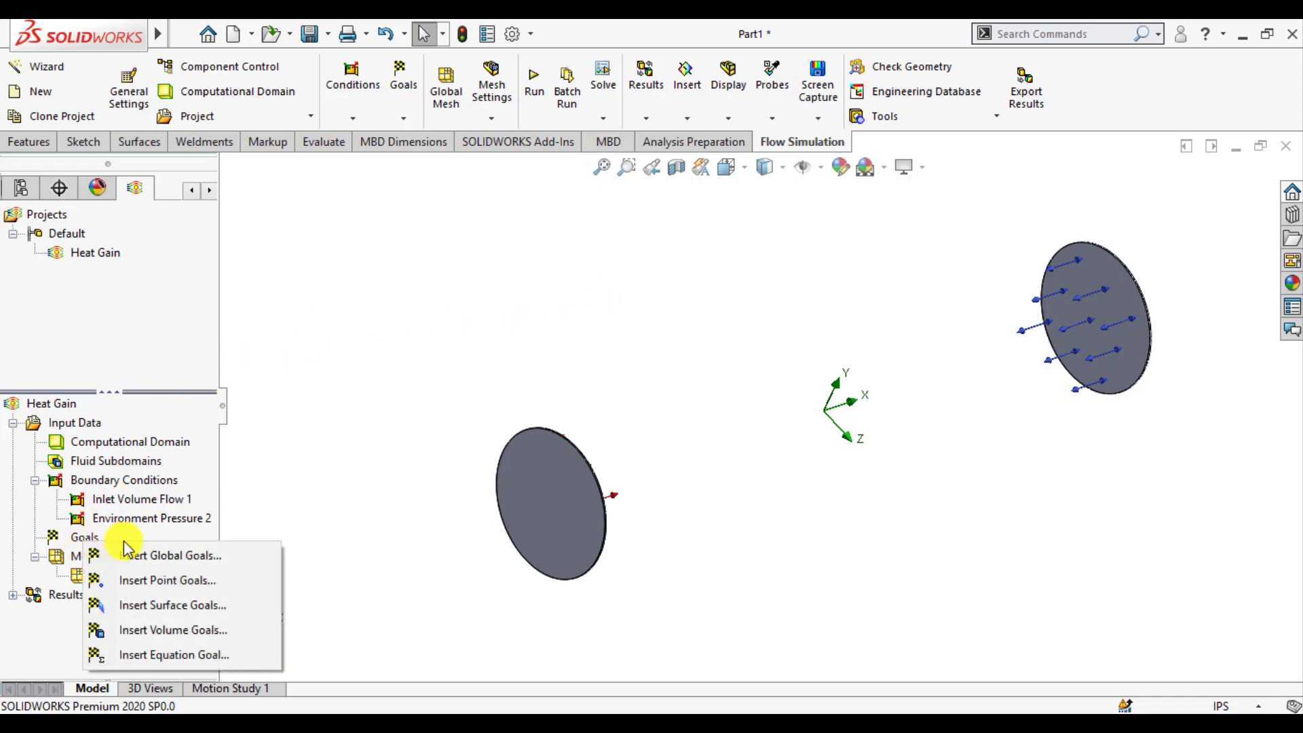
pyautogui.click(182, 611)
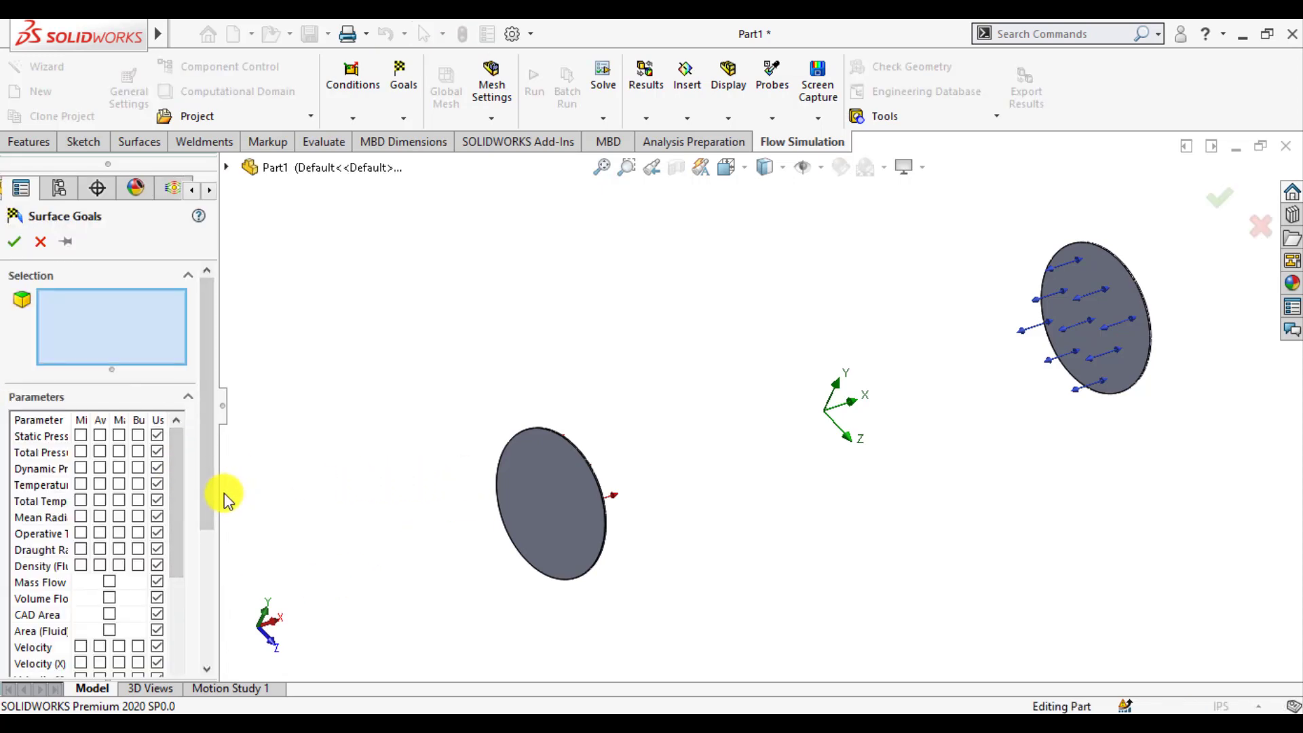
pyautogui.moveTo(218, 489); pyautogui.dragTo(309, 489)
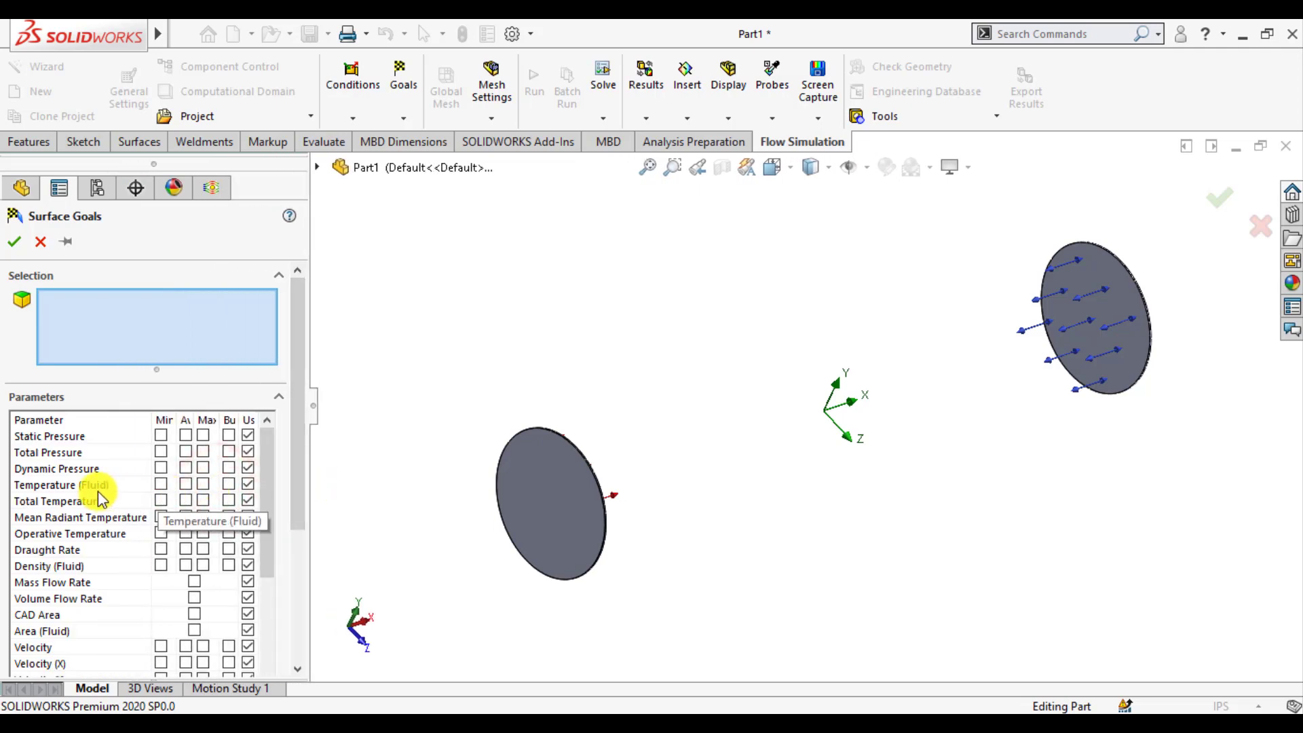
pyautogui.click(186, 483)
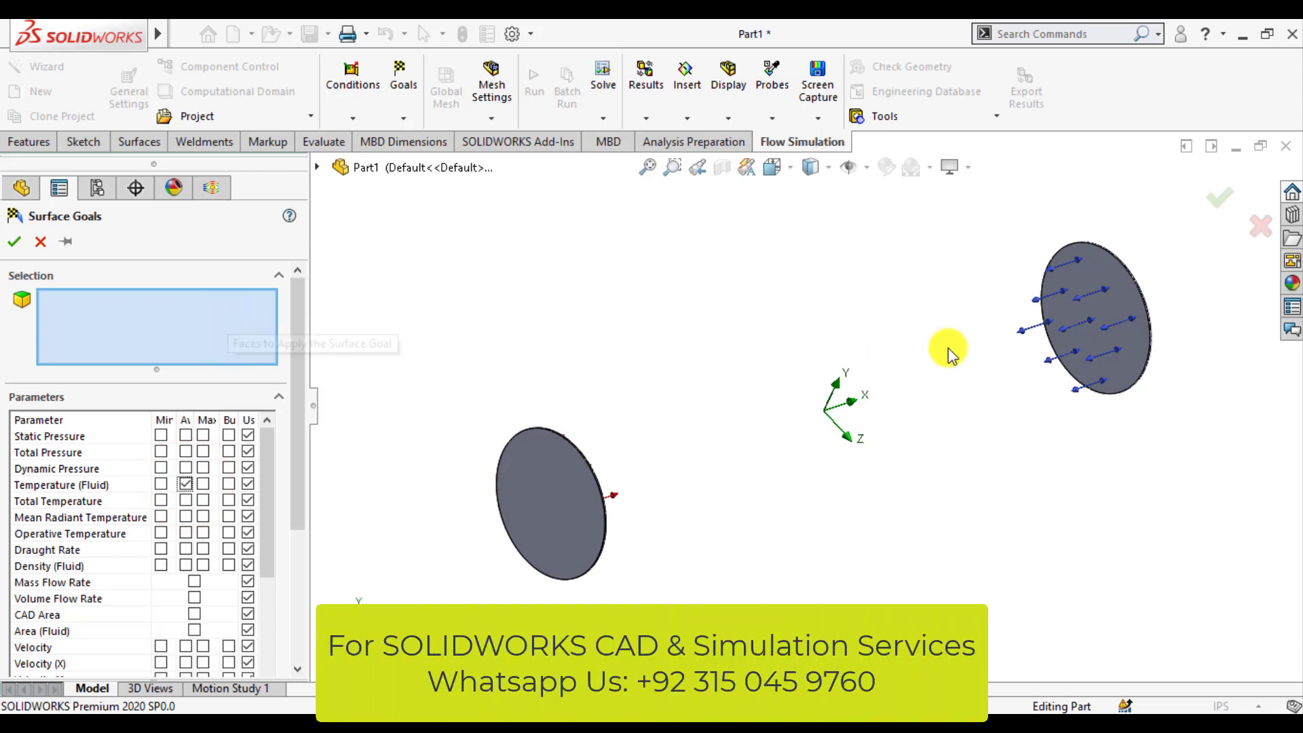
pyautogui.click(1108, 306)
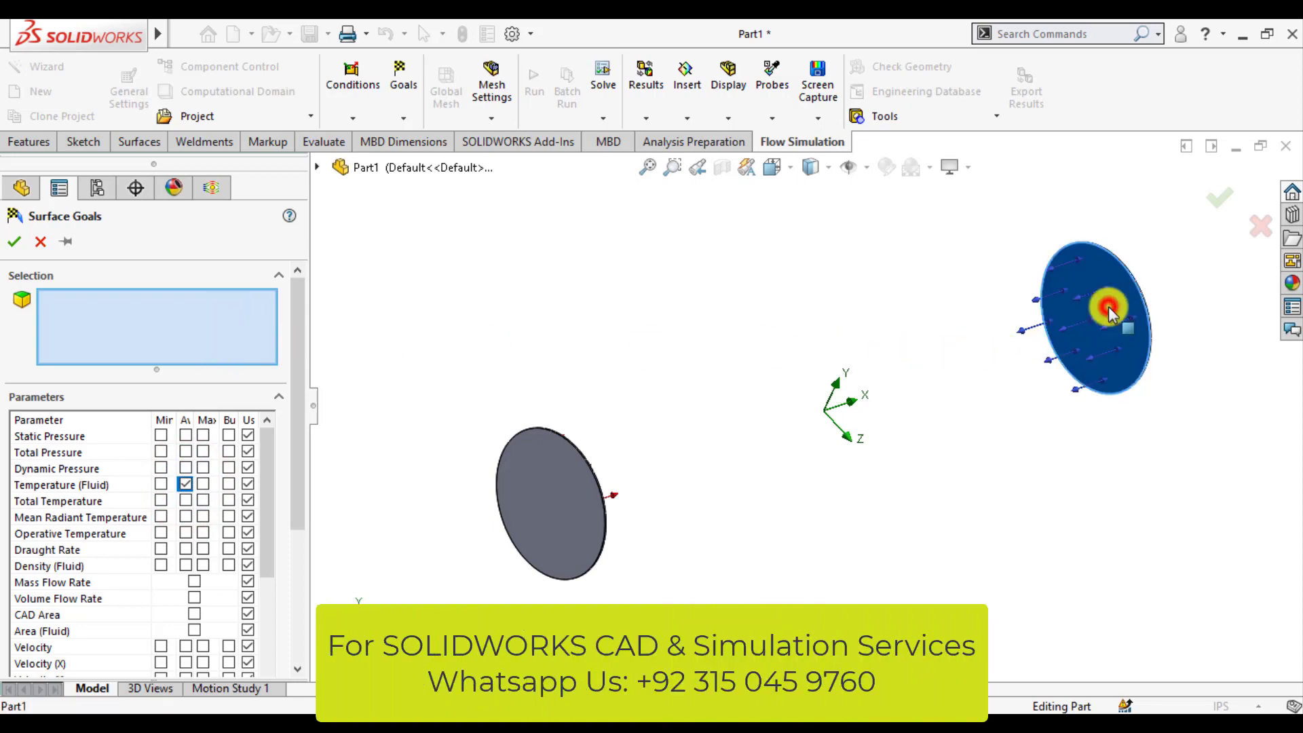
pyautogui.click(16, 244)
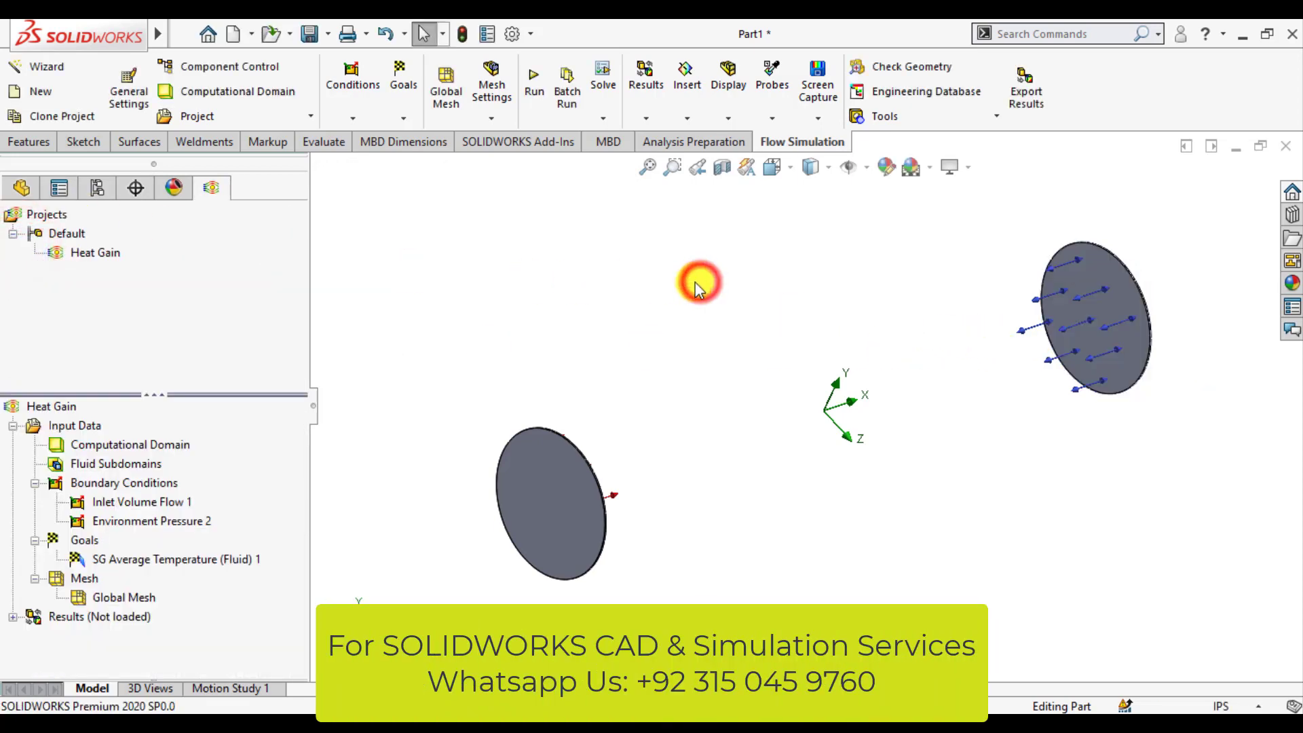
# Step: Add a surface goal for average Velocity (X) on the inner face of the negative X end's lid
pyautogui.rightClick(62, 539)
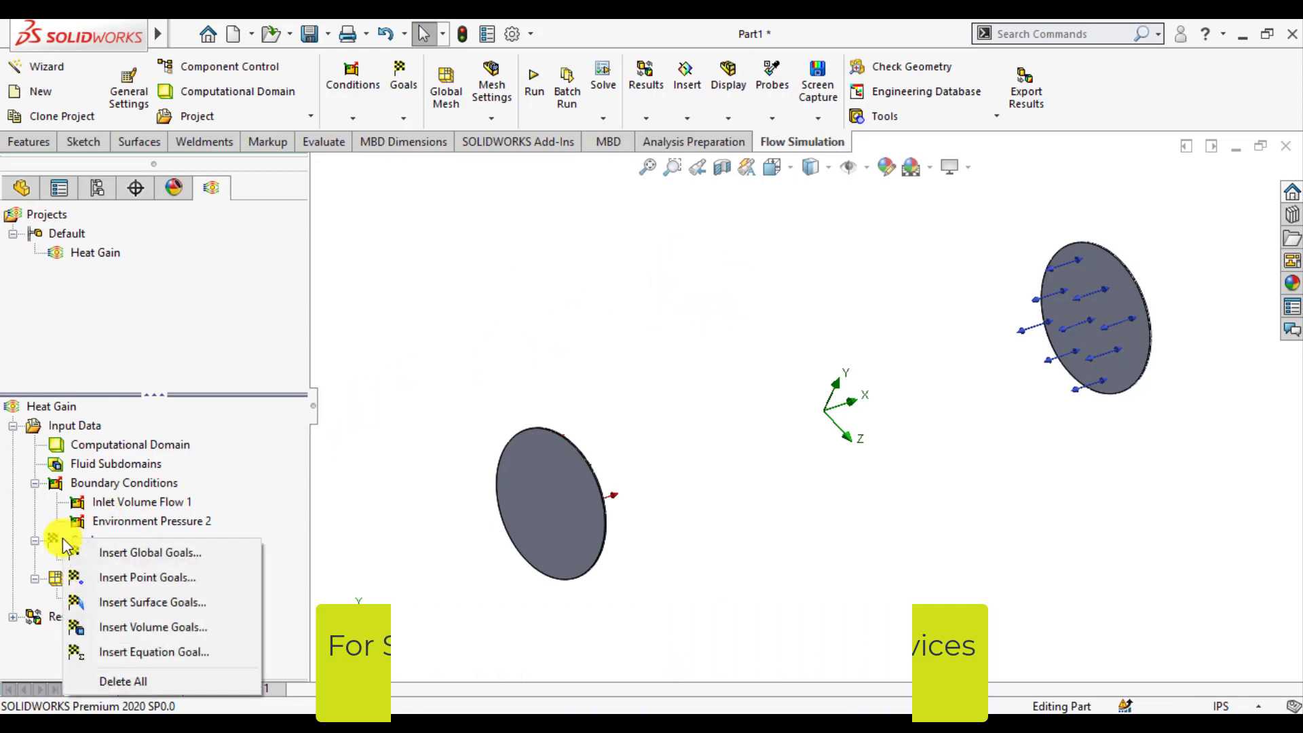
pyautogui.click(127, 604)
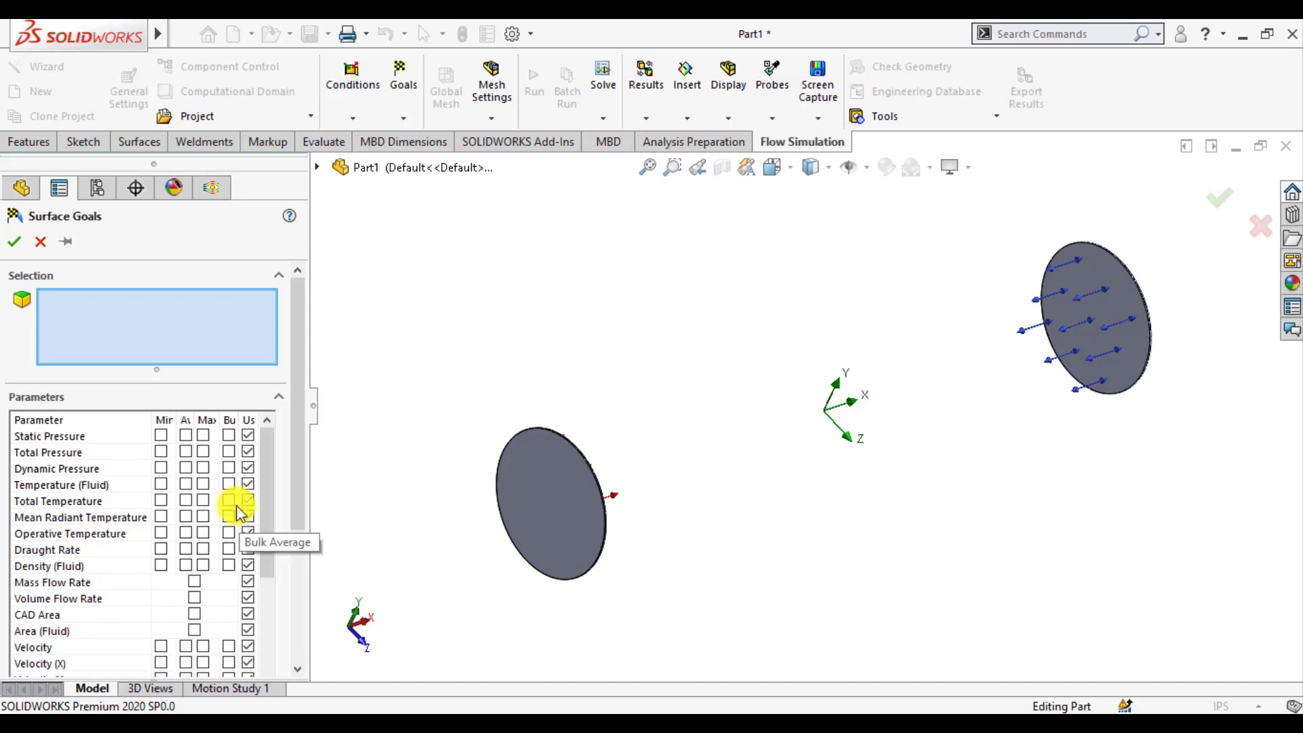
pyautogui.moveTo(568, 442); pyautogui.dragTo(506, 499, button='middle')
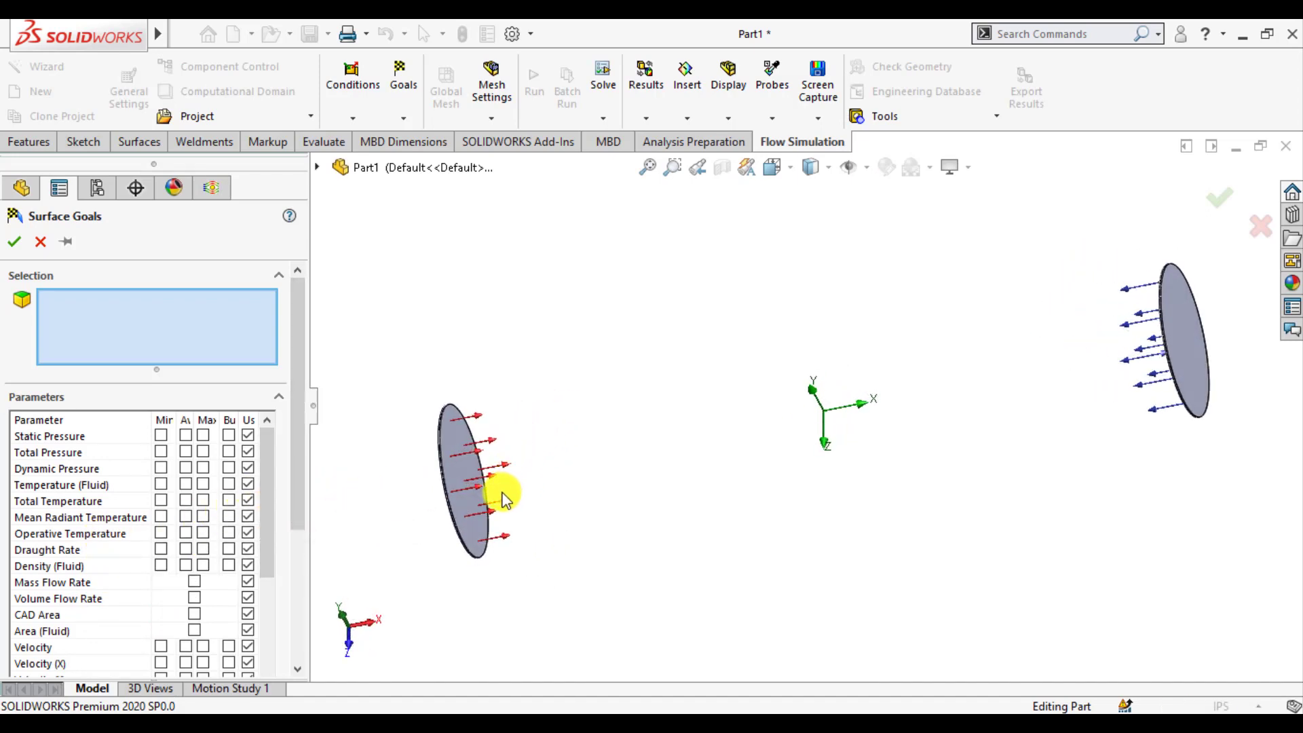
pyautogui.click(462, 508)
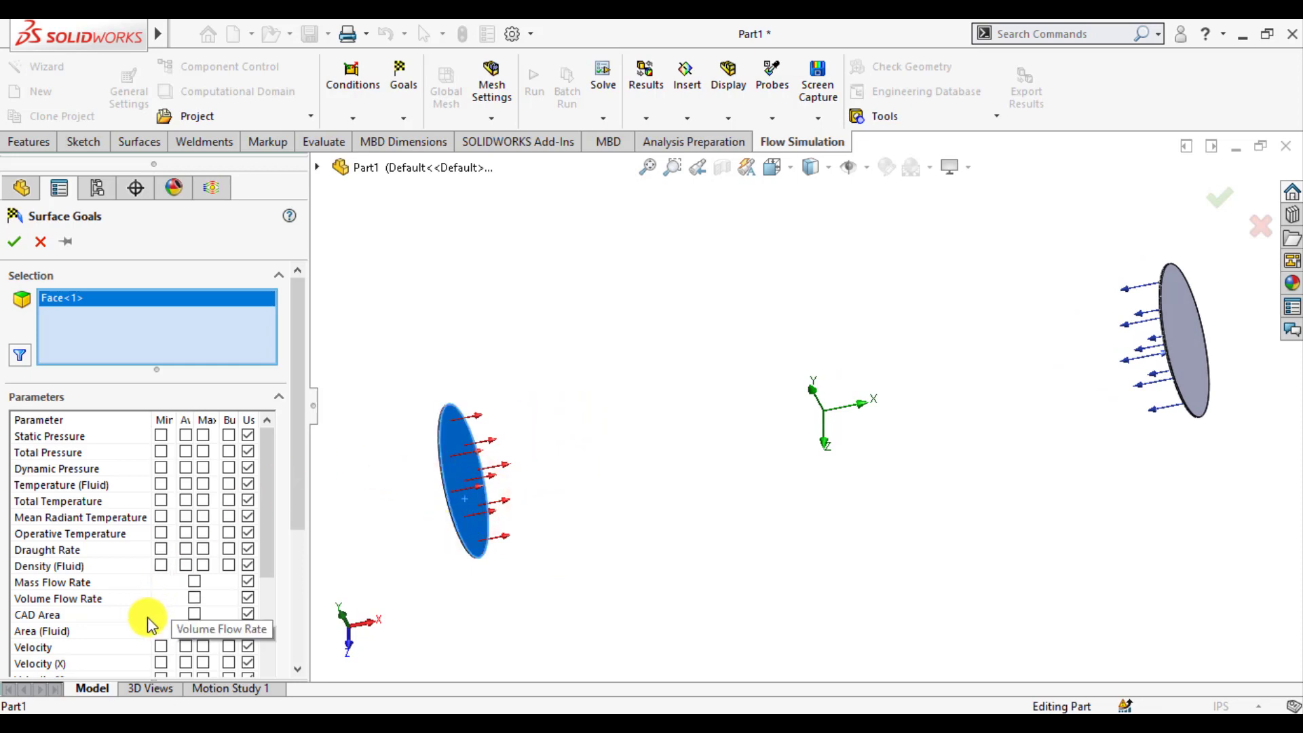
pyautogui.click(180, 664)
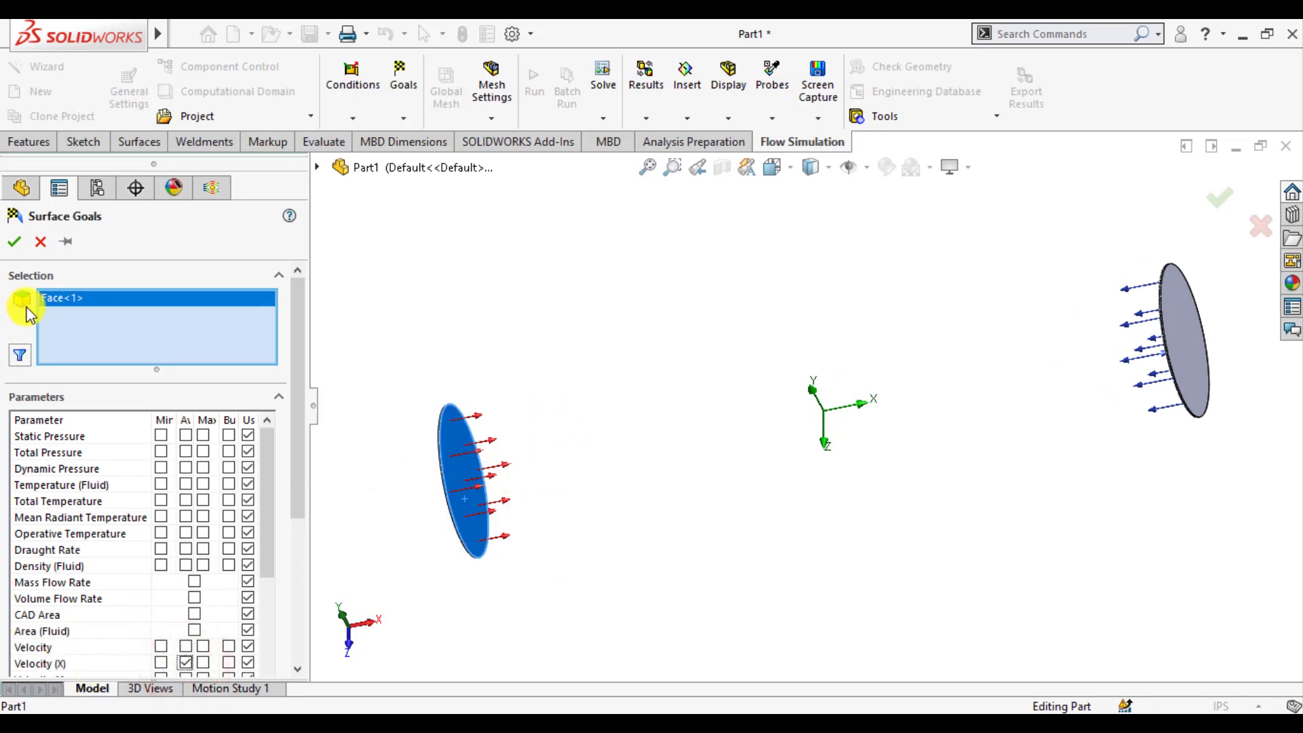
pyautogui.click(15, 243)
# Step: Run a new calculation on this computer with all cores, loading the results when it finishes
pyautogui.moveTo(527, 285); pyautogui.dragTo(604, 358, button='middle')
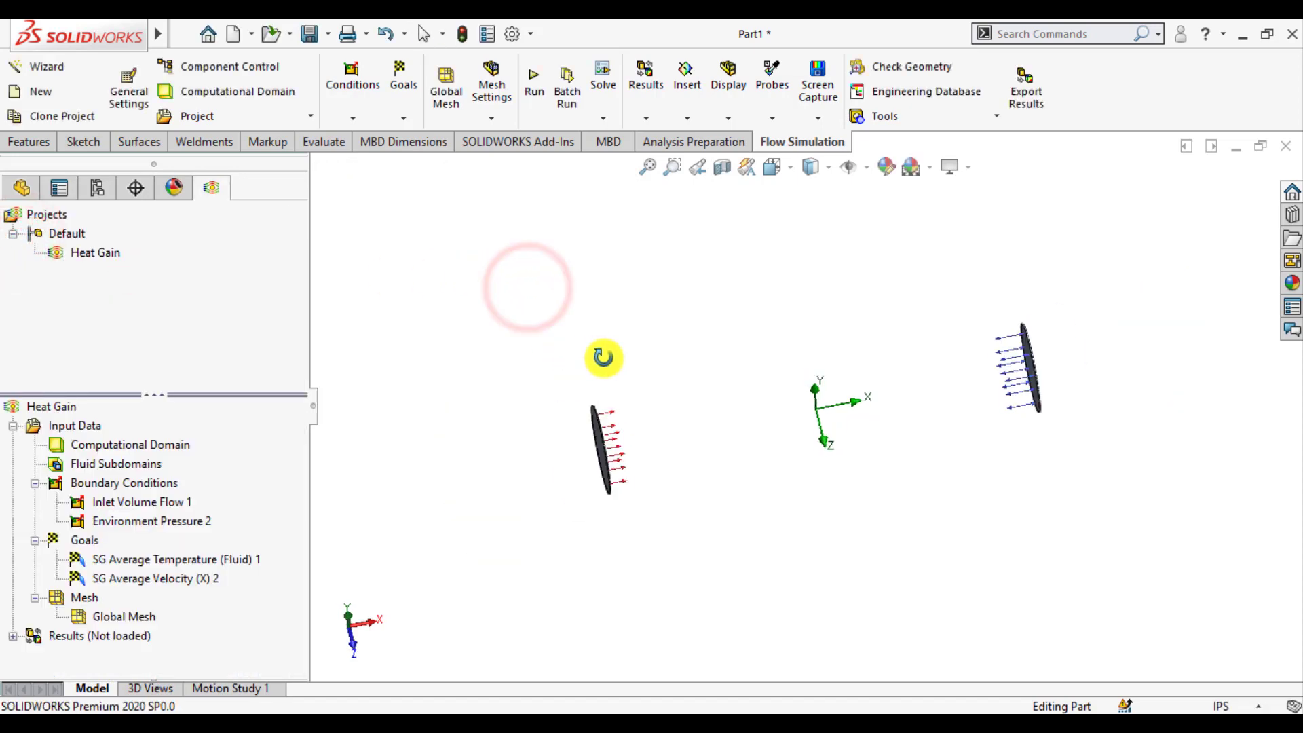
pyautogui.click(534, 88)
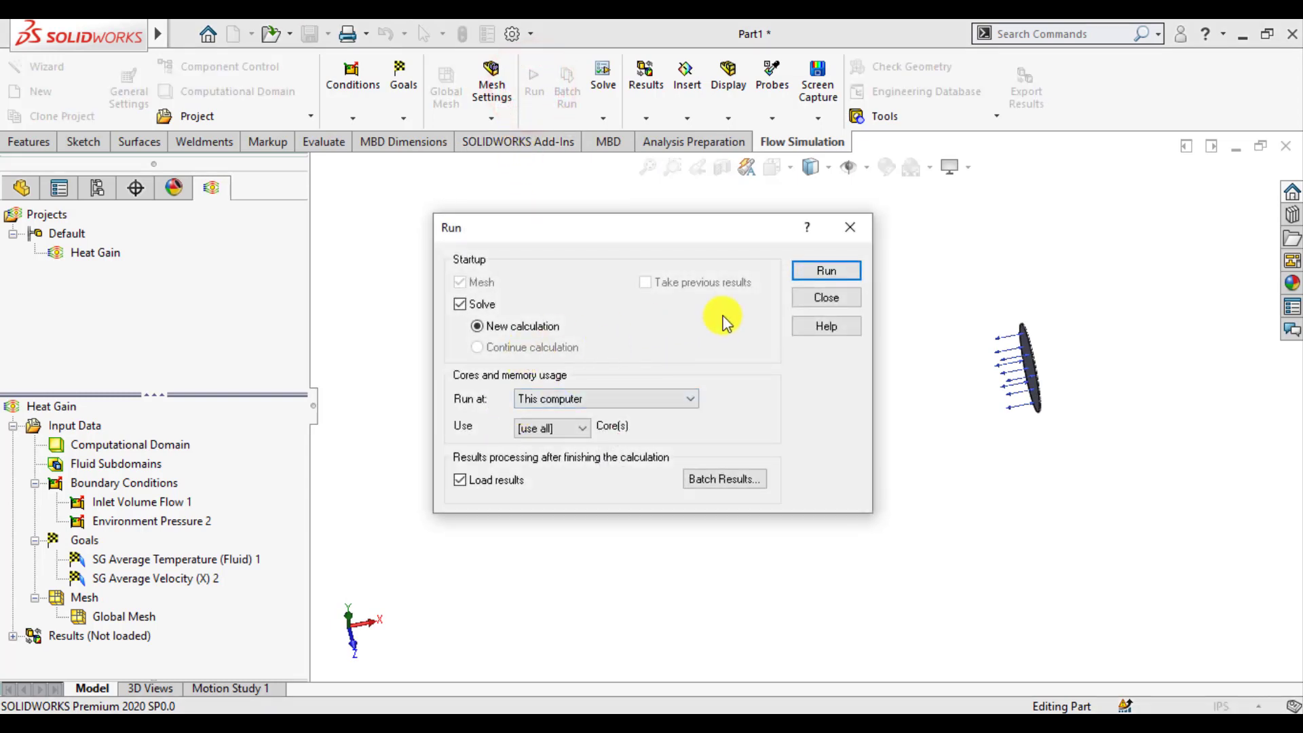
pyautogui.click(821, 275)
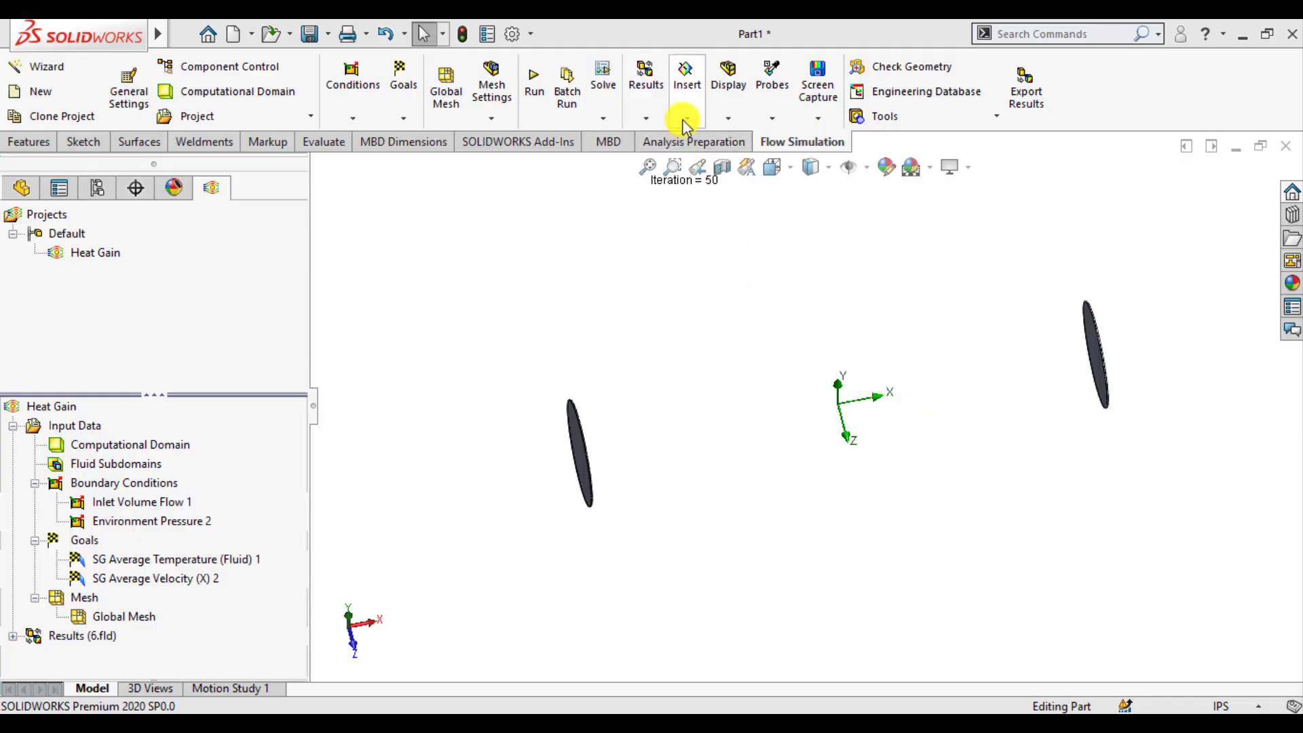
# Step: Create a cut plot on the Front Plane with contours of Temperature (Fluid)
pyautogui.click(686, 121)
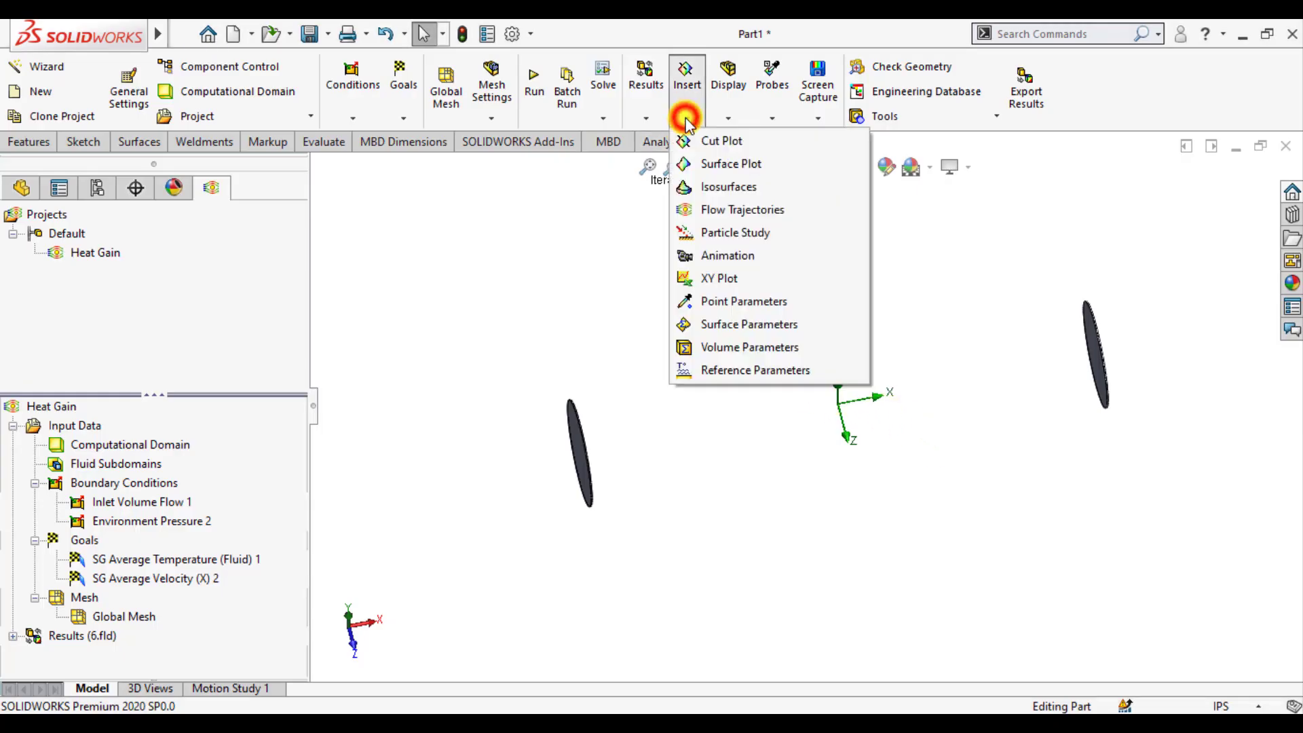
pyautogui.click(701, 138)
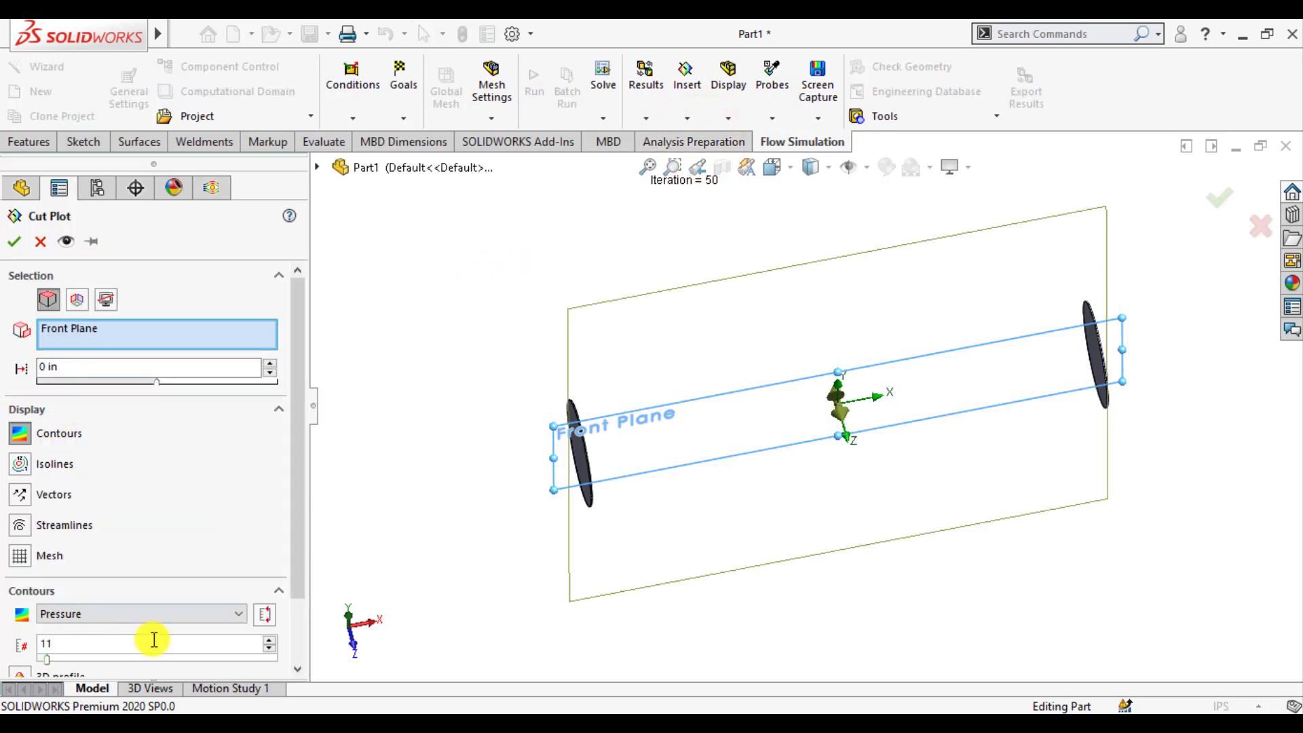
pyautogui.click(143, 613)
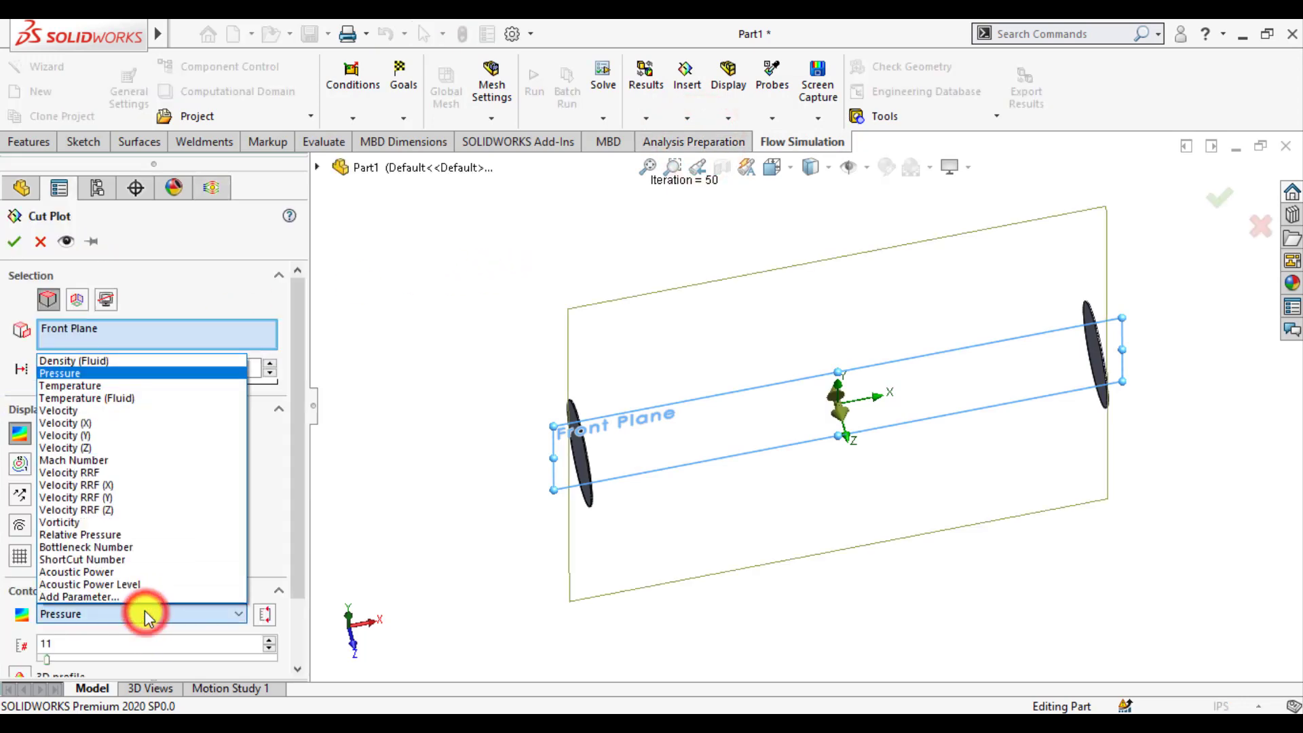
pyautogui.click(121, 400)
pyautogui.click(14, 241)
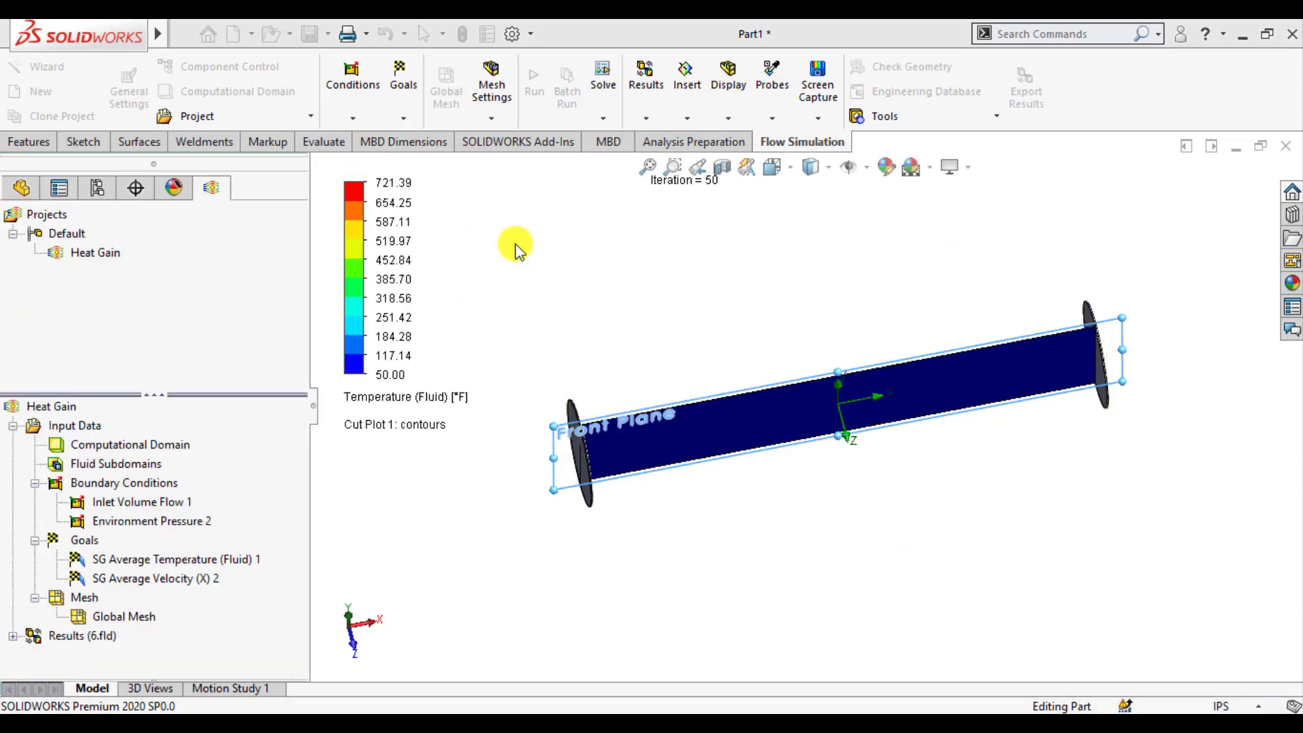
# Step: Probe the fluid temperature on the cut plot near the outlet end of the duct
pyautogui.moveTo(772, 354); pyautogui.dragTo(784, 283, button='middle')
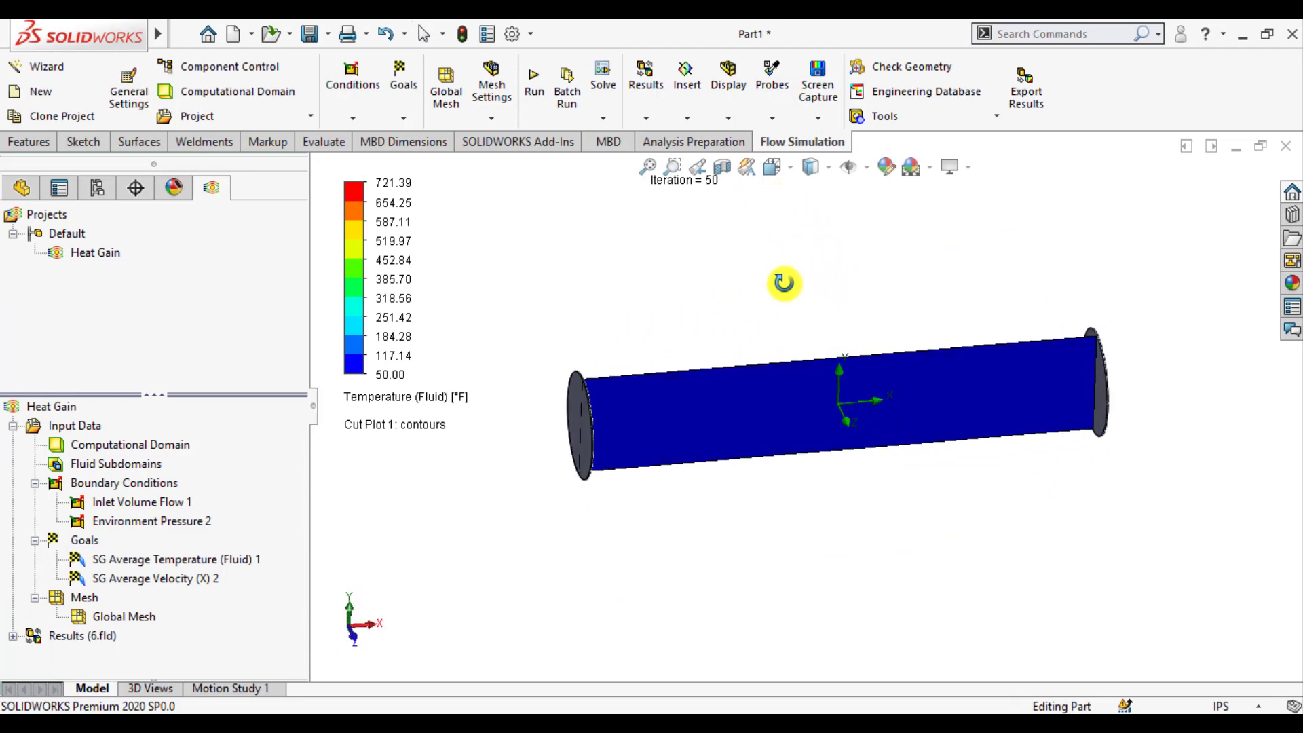
pyautogui.scroll(-1, 801, 305)
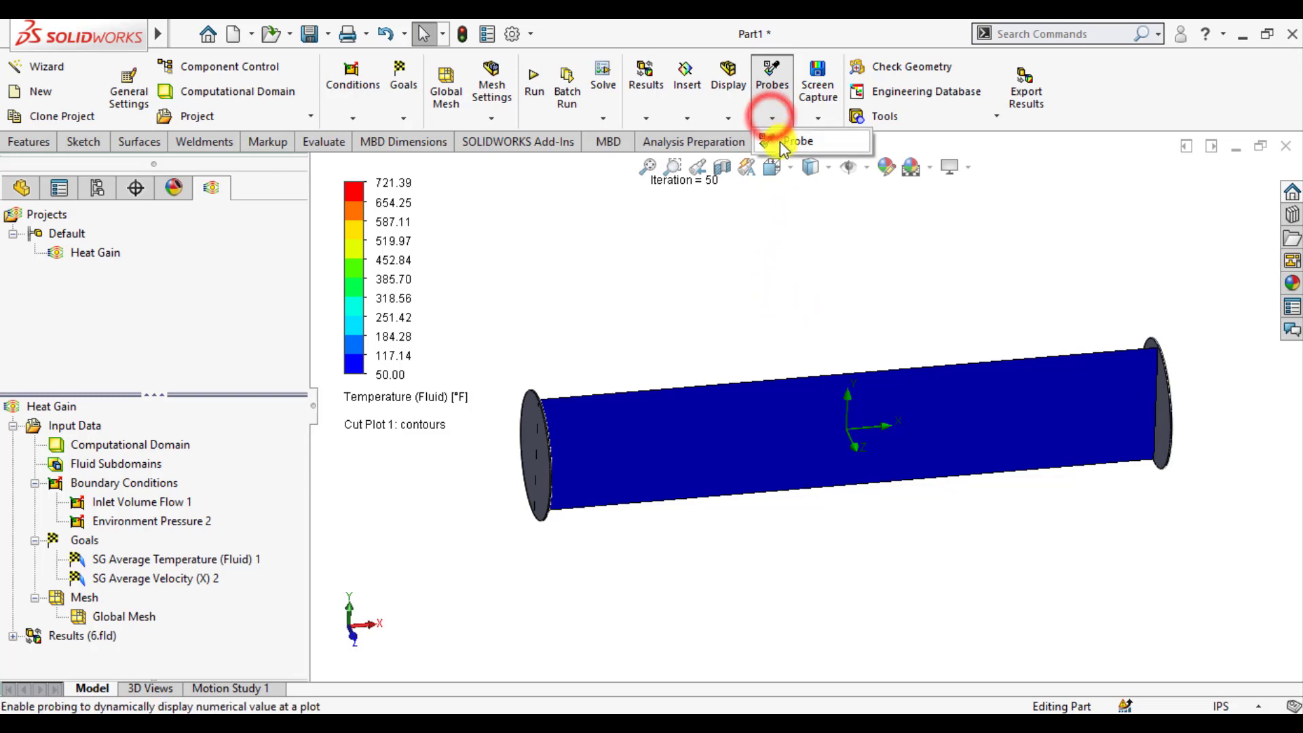
pyautogui.click(780, 140)
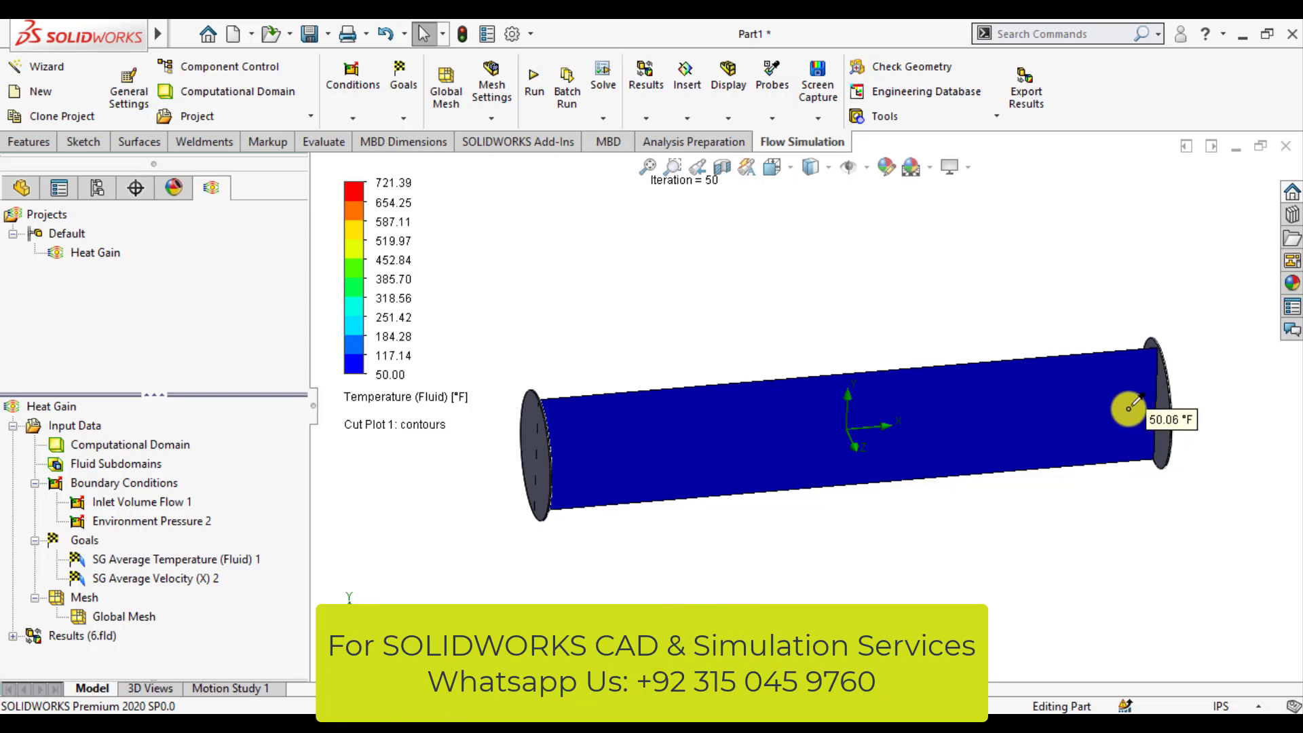
# Step: Start a Surface Parameters result for Temperature (Fluid) on the inner face of the positive X end's lid
pyautogui.click(13, 636)
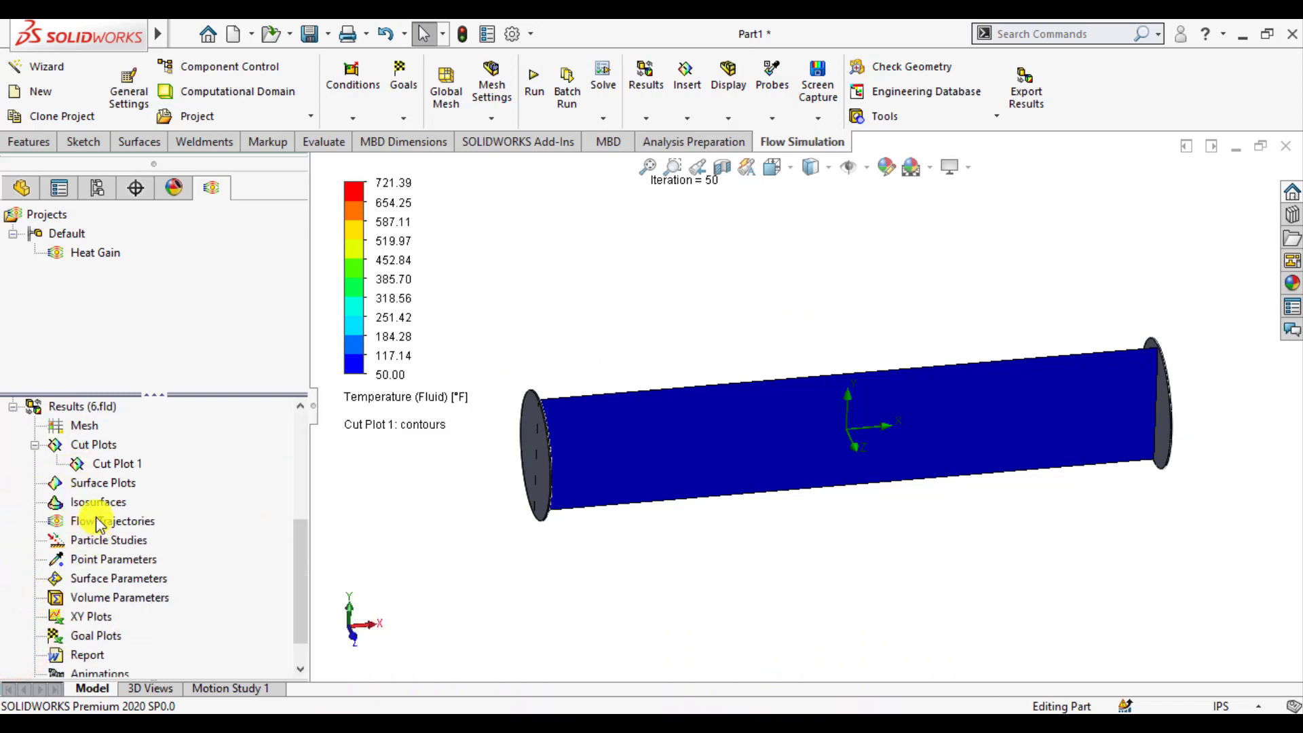
pyautogui.rightClick(105, 578)
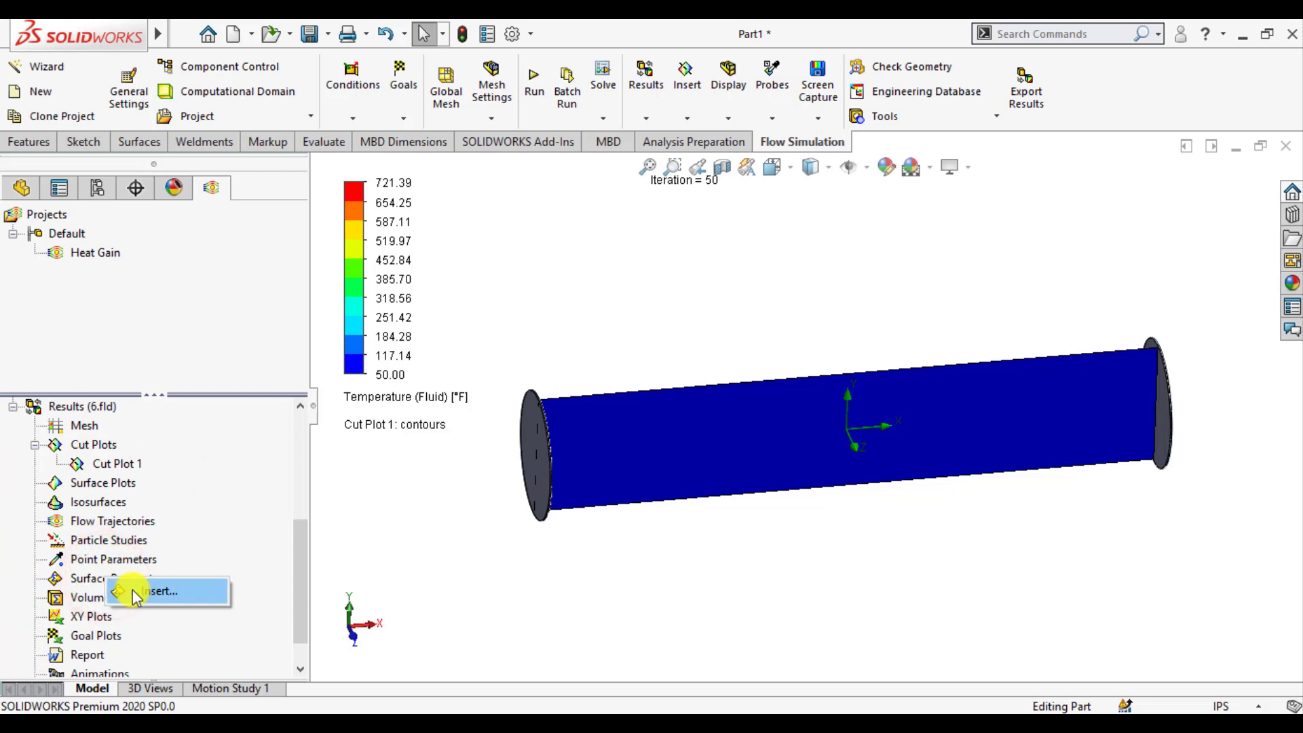
pyautogui.click(138, 592)
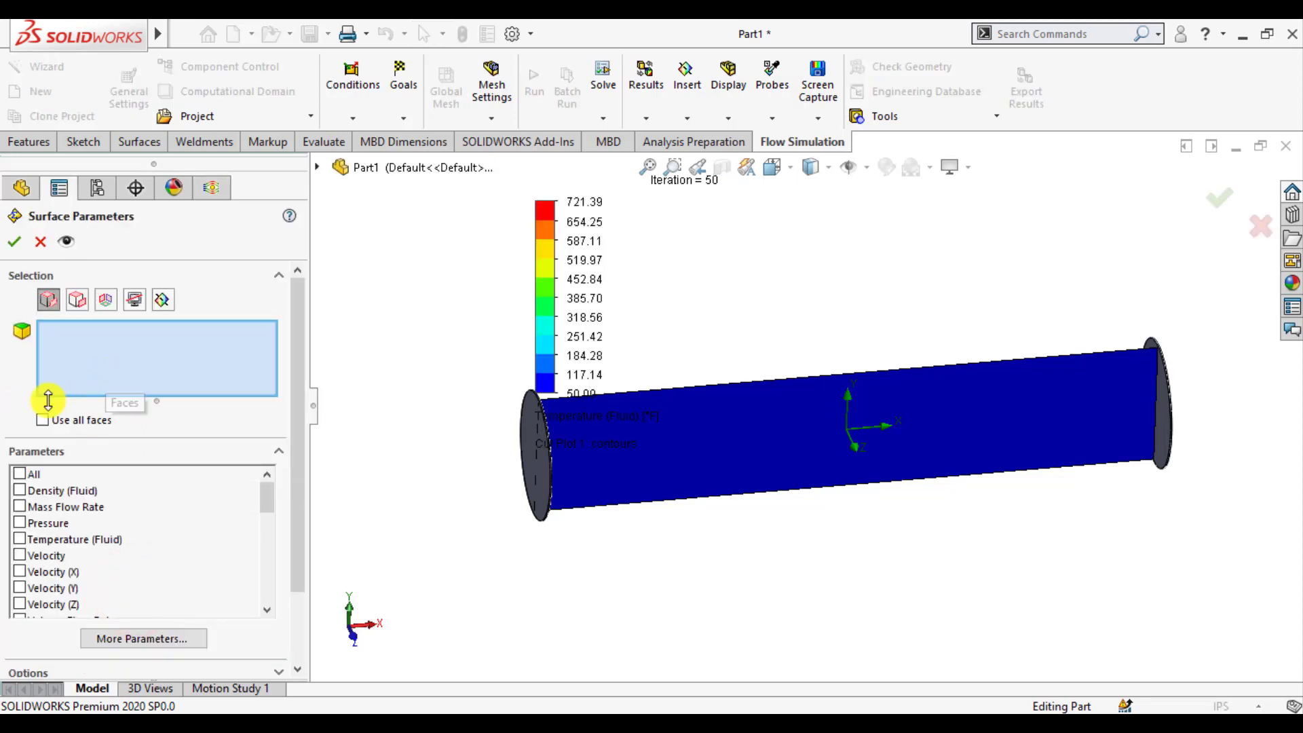
pyautogui.click(19, 539)
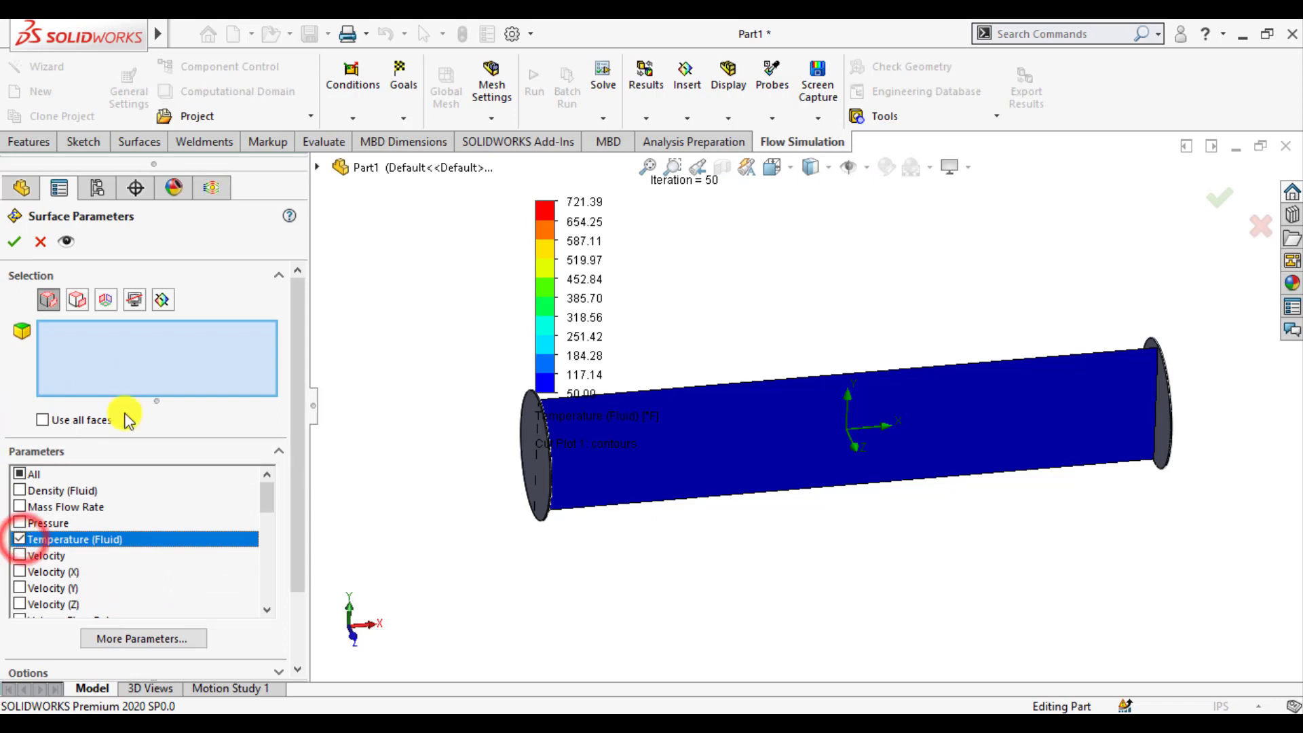
pyautogui.click(1165, 432)
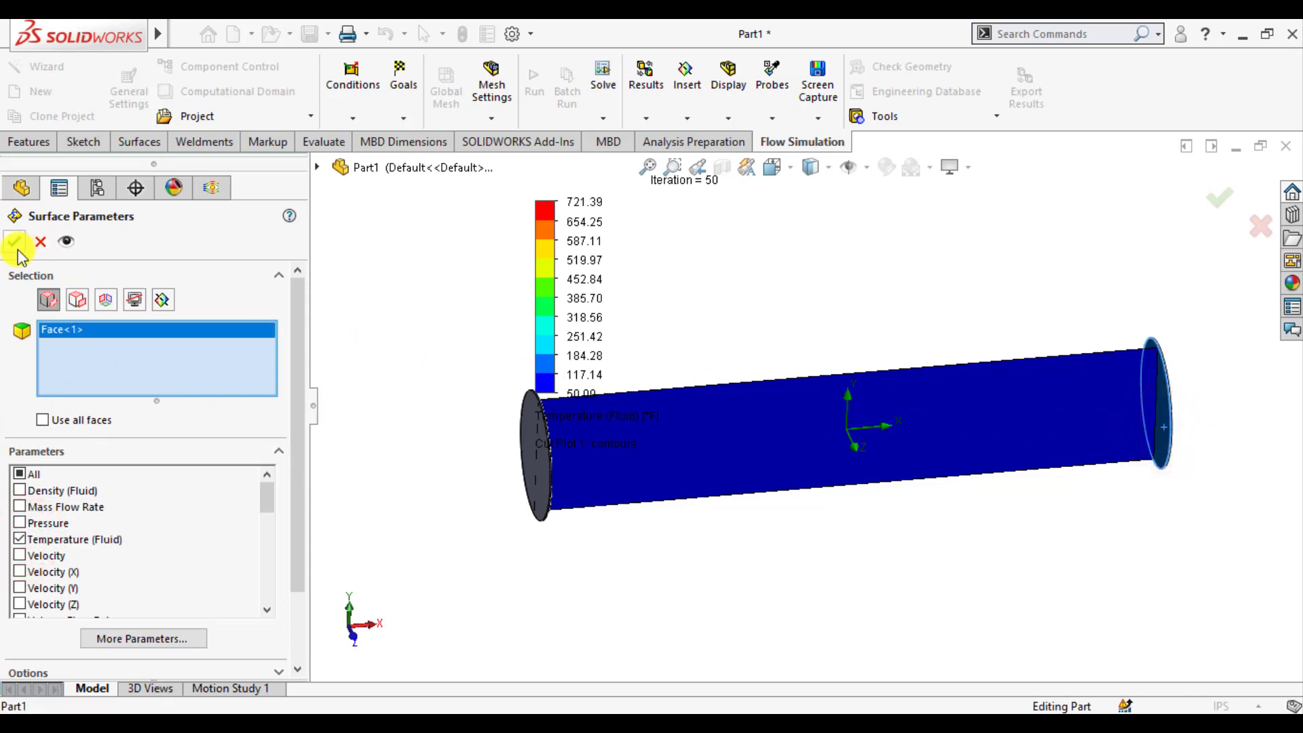
# Step: Show the outlet face's surface parameter table, examine its fluid temperatures, and accept the result
pyautogui.moveTo(301, 438); pyautogui.dragTo(272, 615)
pyautogui.click(147, 628)
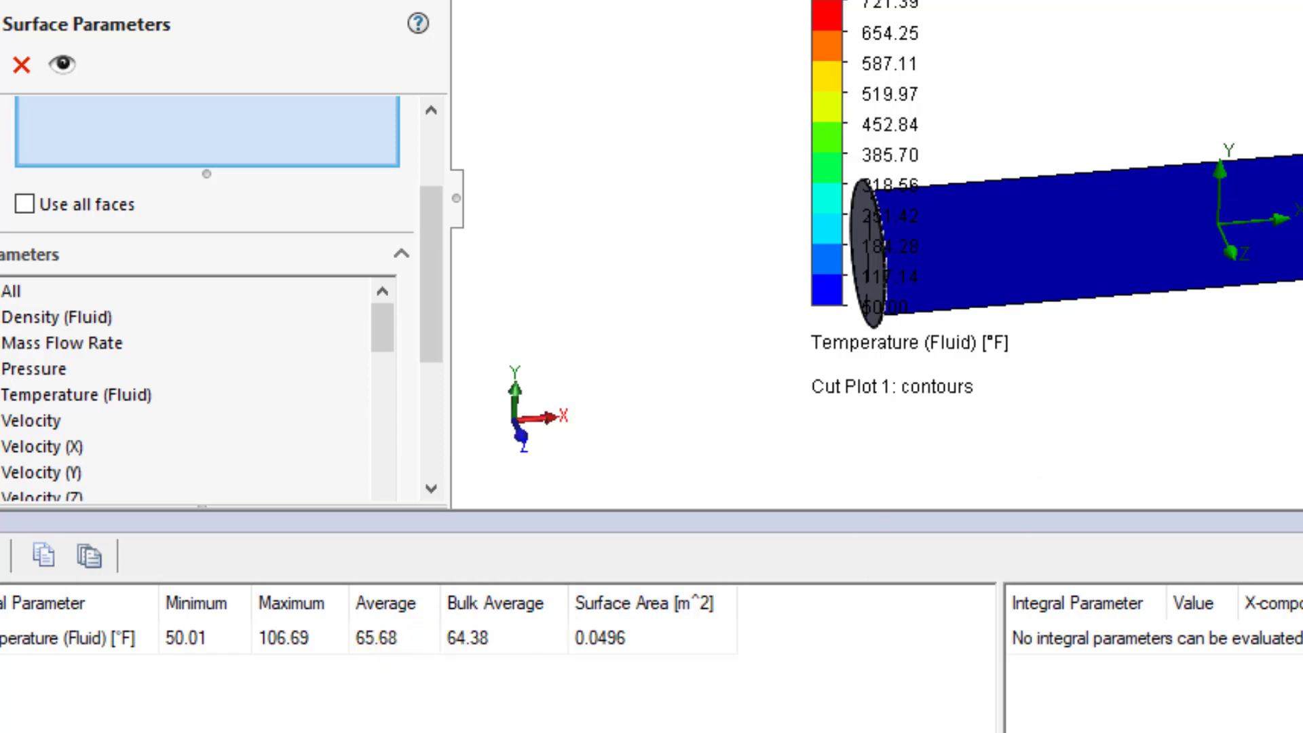
pyautogui.moveTo(1086, 346); pyautogui.dragTo(1164, 349, button='middle')
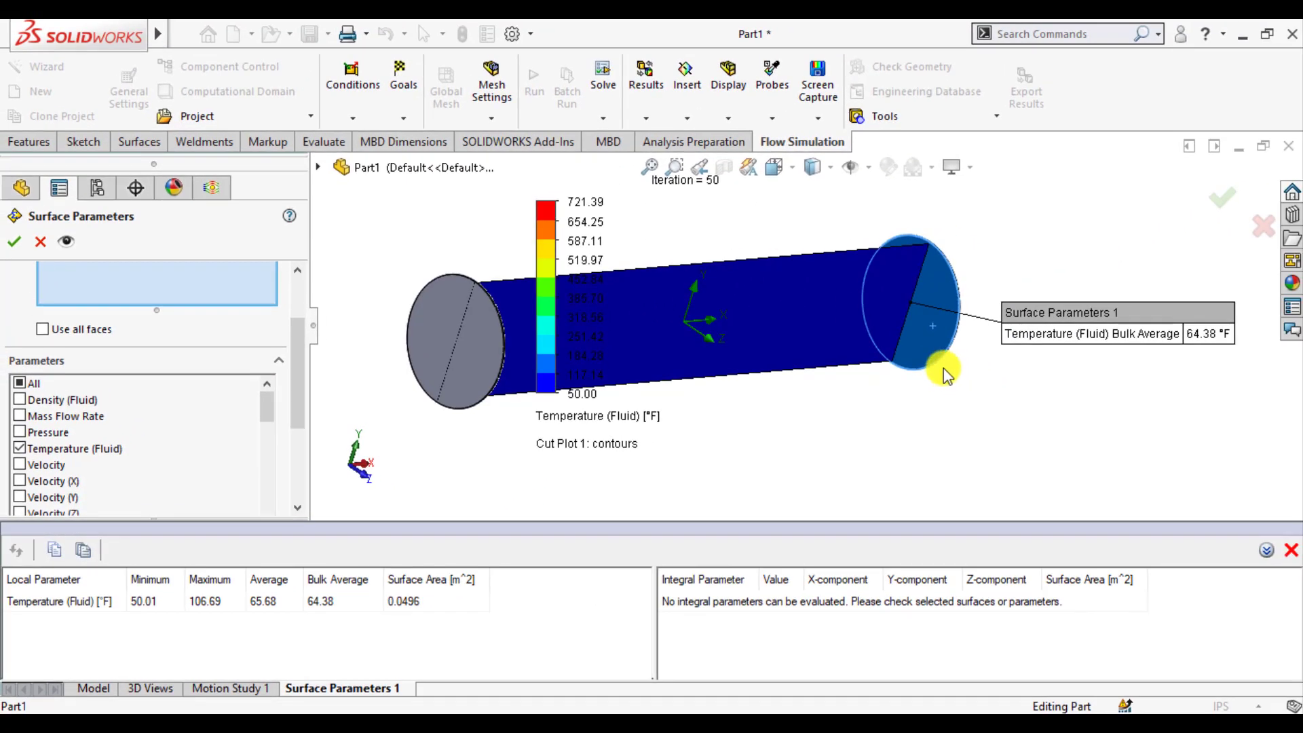
pyautogui.moveTo(944, 368); pyautogui.dragTo(926, 336, button='middle')
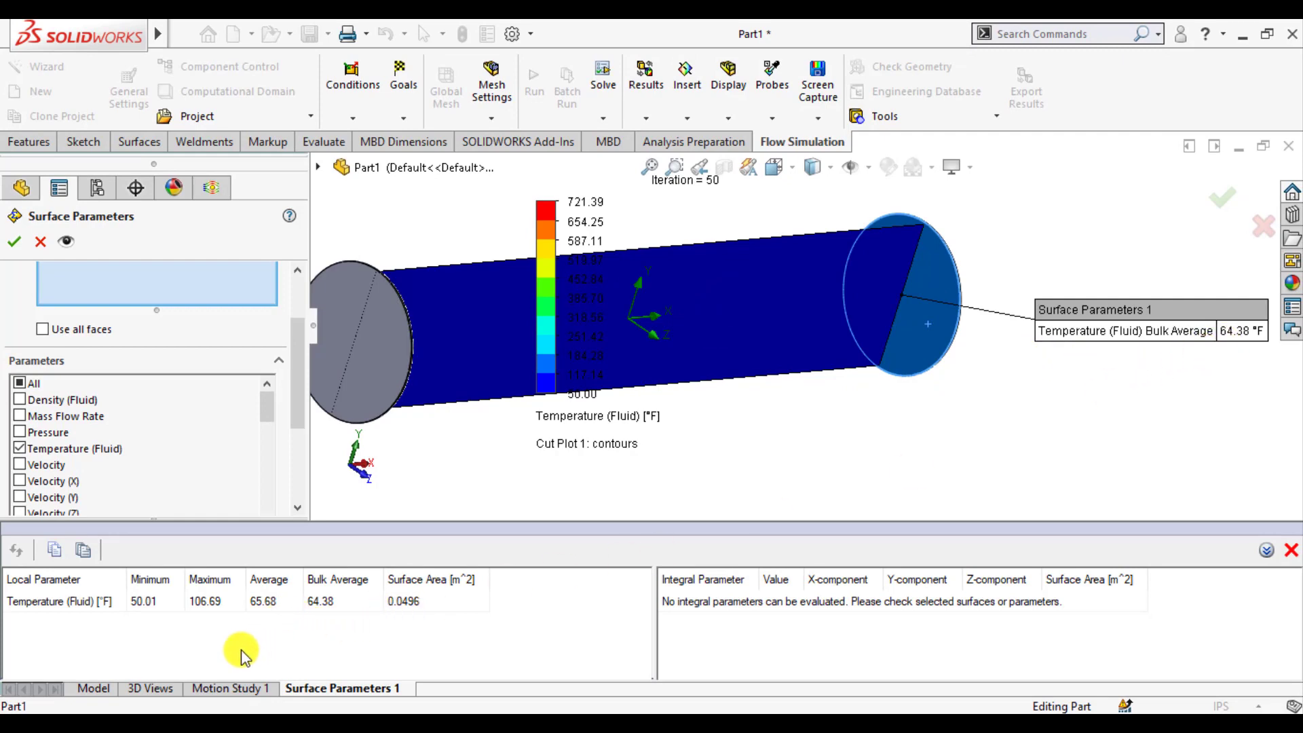
pyautogui.click(12, 243)
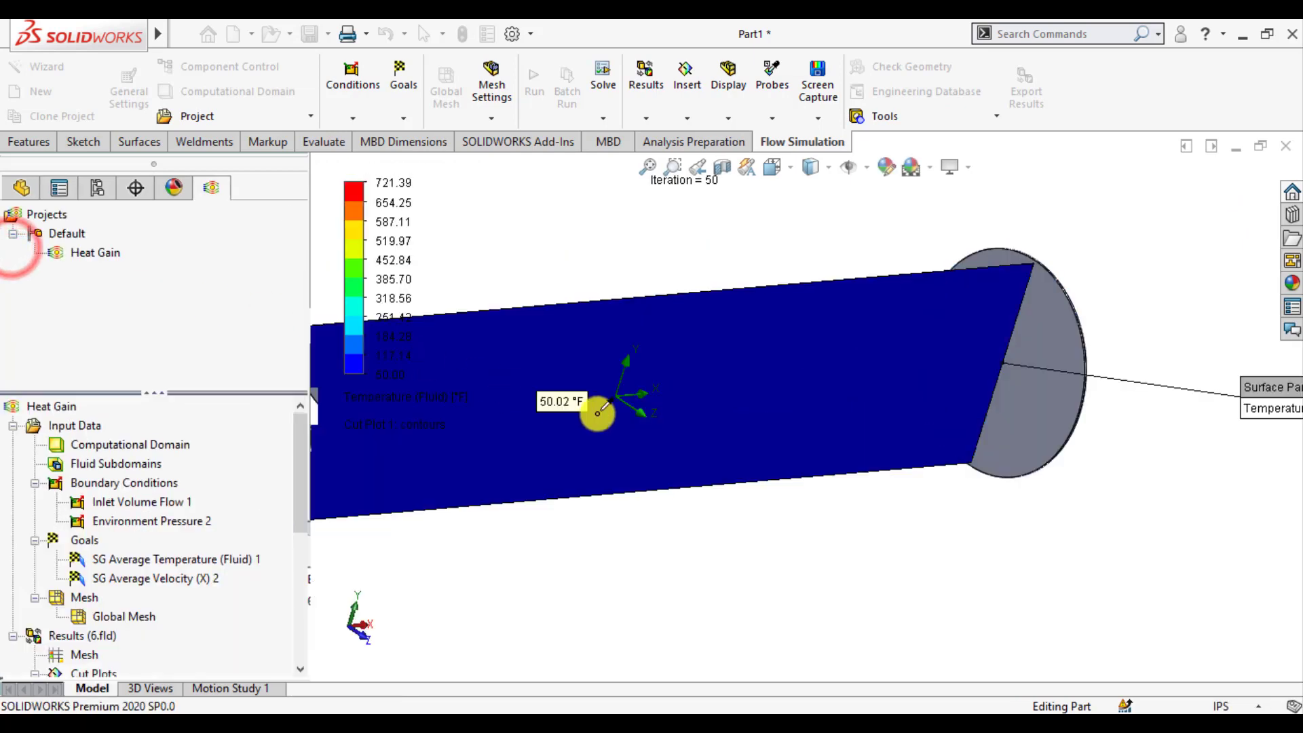
pyautogui.scroll(5, 786, 422)
pyautogui.scroll(-2, 483, 428)
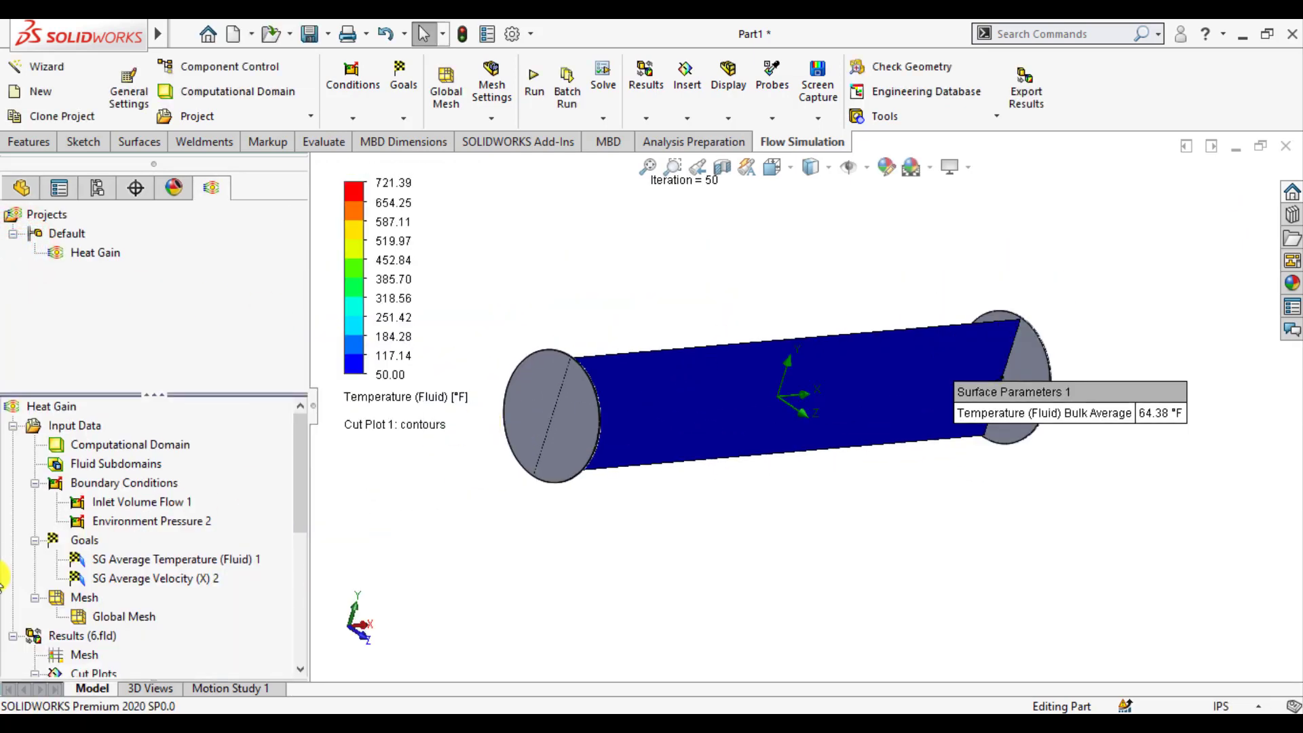
pyautogui.scroll(-2, 31, 601)
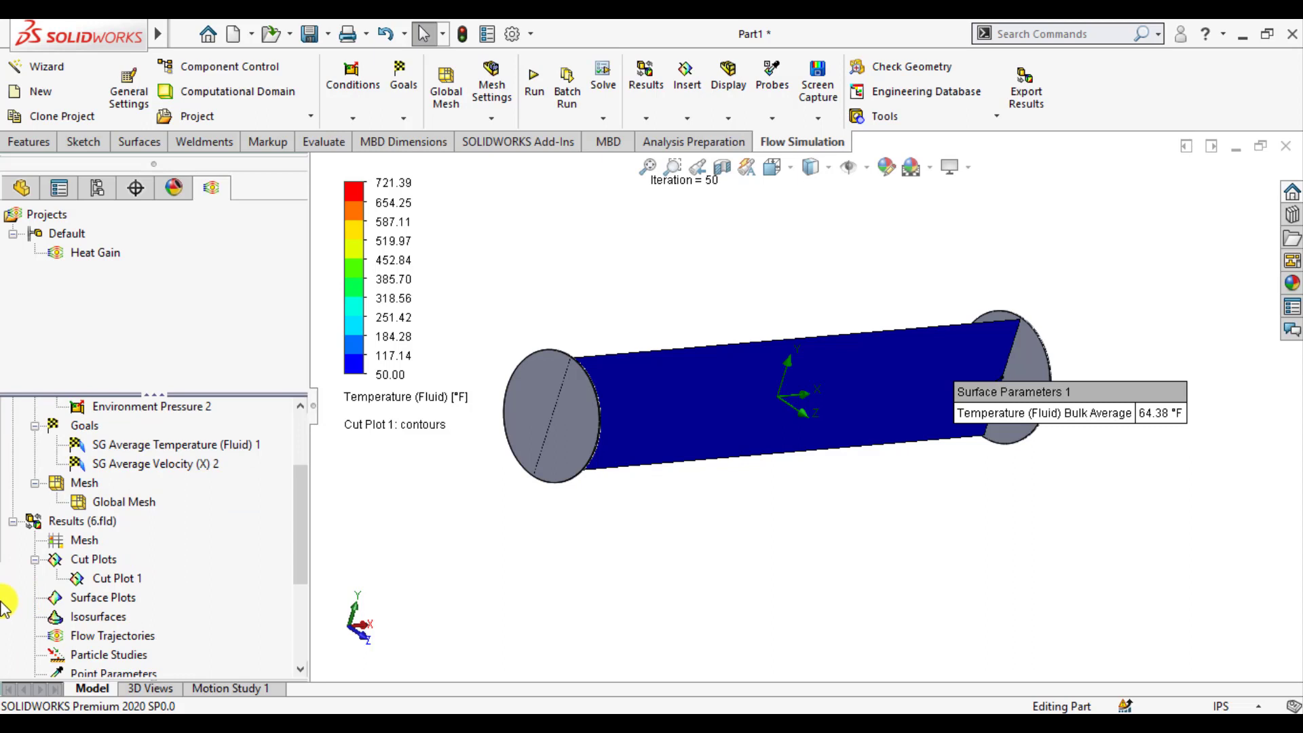
# Step: Start a second Surface Parameters result for Velocity (X) on the inner face of the negative X end's lid
pyautogui.scroll(-1, 9, 606)
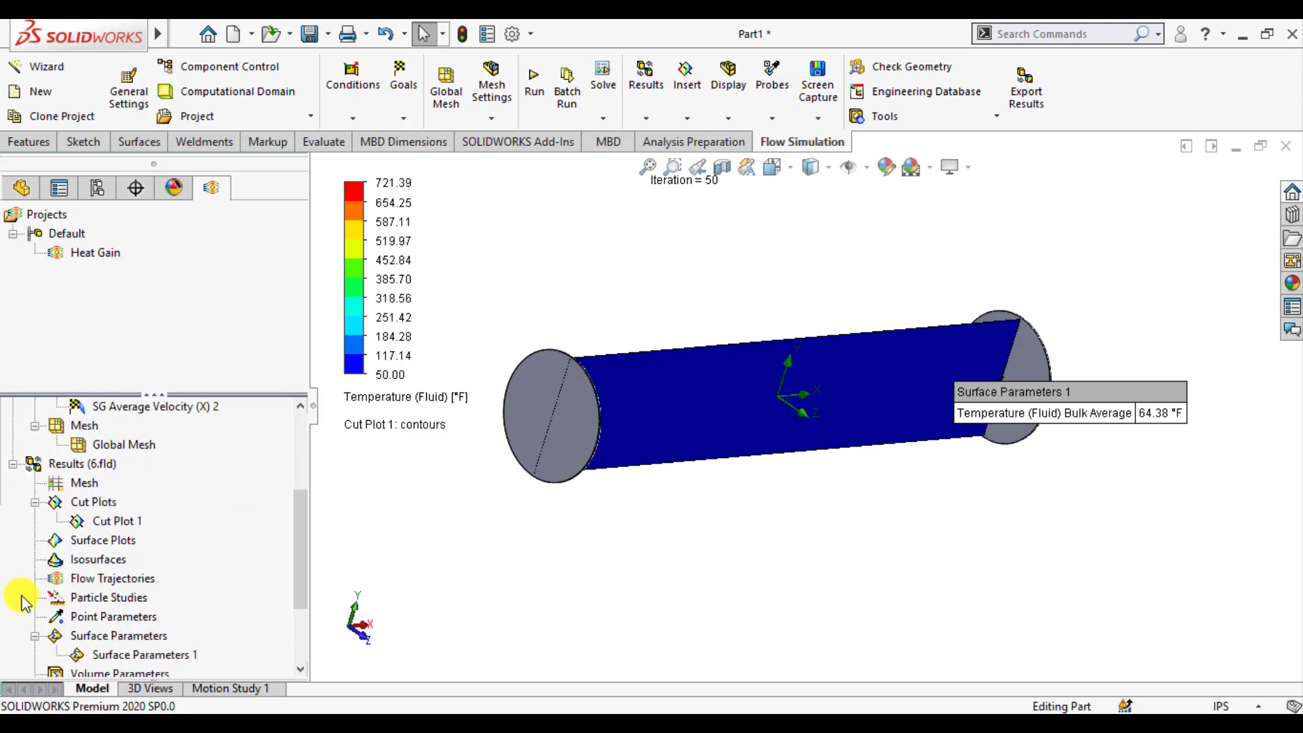
pyautogui.rightClick(92, 640)
pyautogui.click(143, 530)
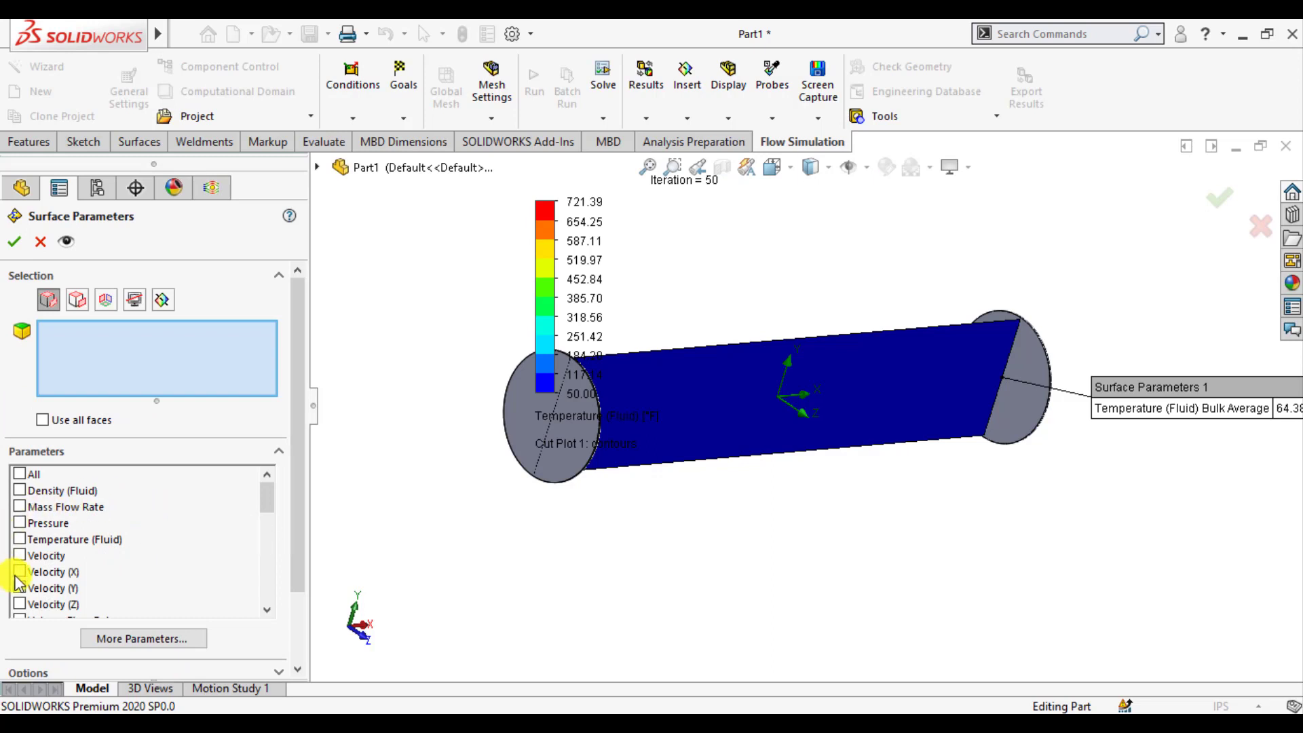
pyautogui.click(17, 572)
pyautogui.moveTo(563, 468); pyautogui.dragTo(495, 451, button='middle')
pyautogui.click(489, 440)
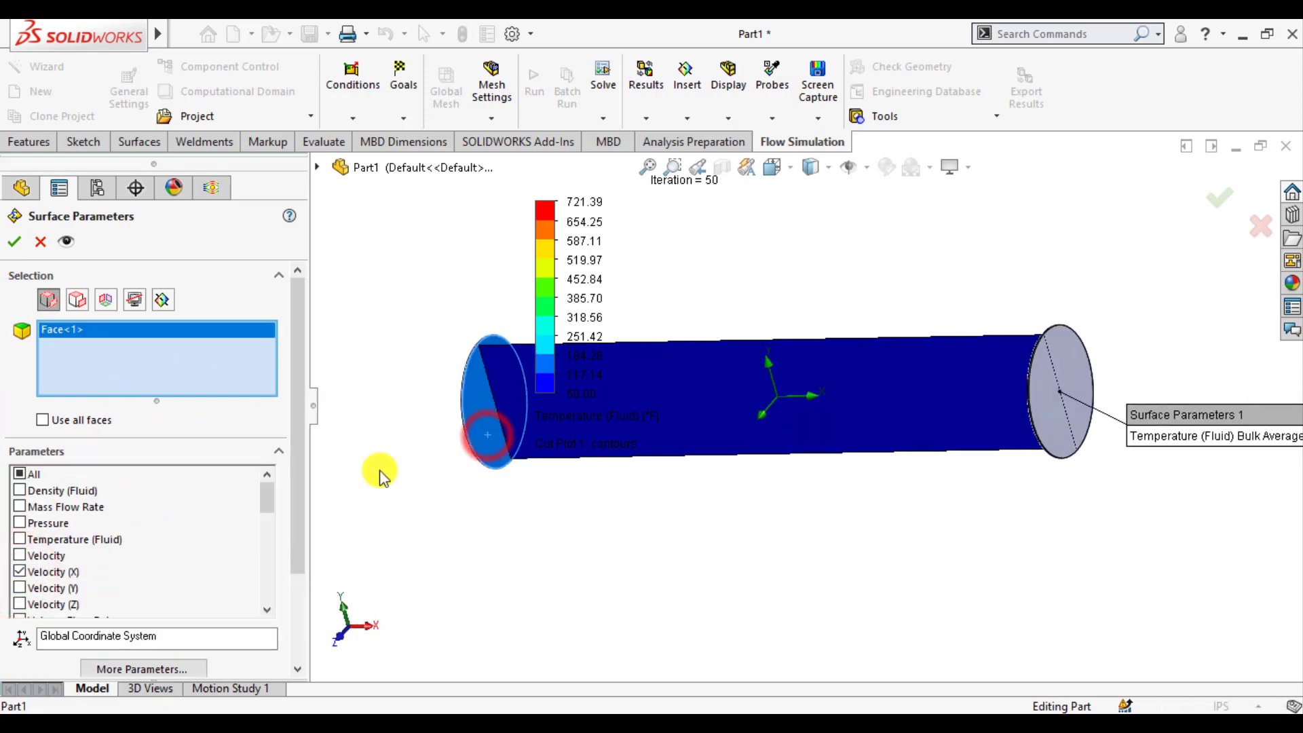
# Step: Show the inlet face's Velocity (X) surface parameter table and move its callout away from the duct, clear of the temperature legend
pyautogui.moveTo(303, 478); pyautogui.dragTo(297, 573)
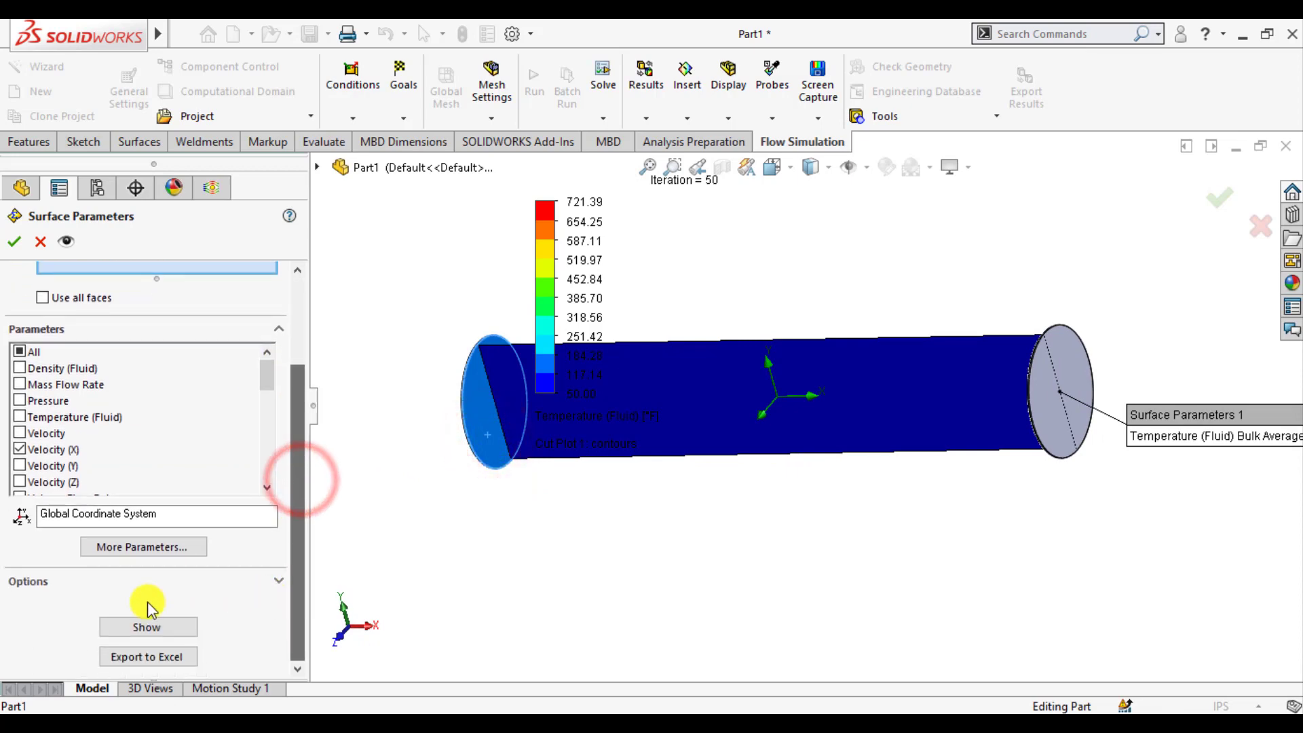
pyautogui.click(146, 626)
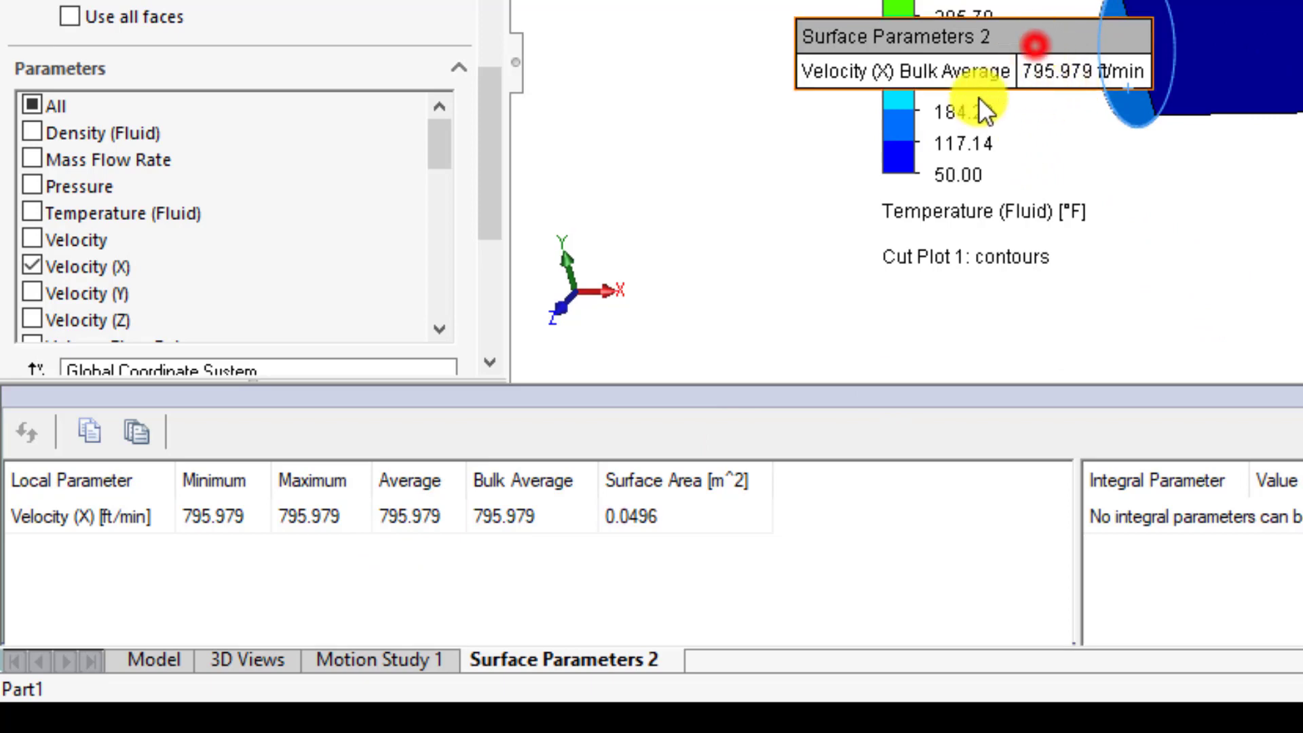
pyautogui.moveTo(1035, 45); pyautogui.dragTo(782, 170)
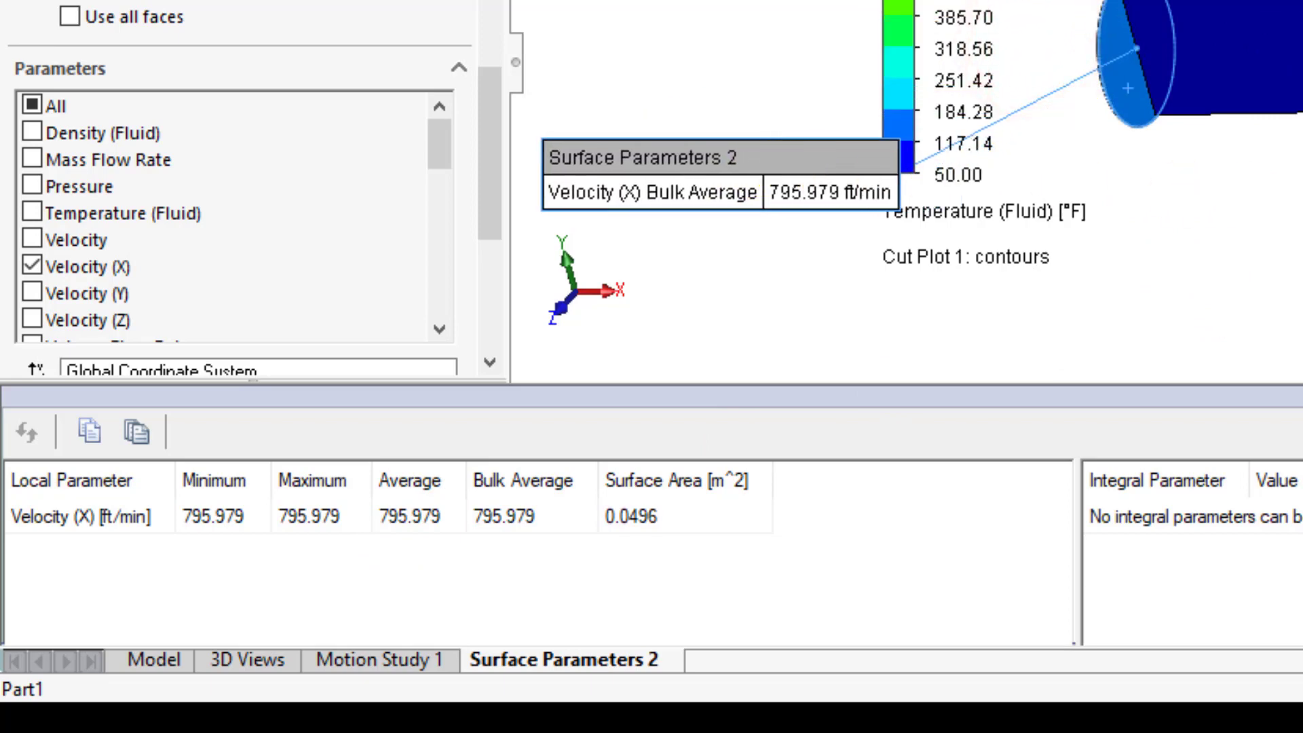